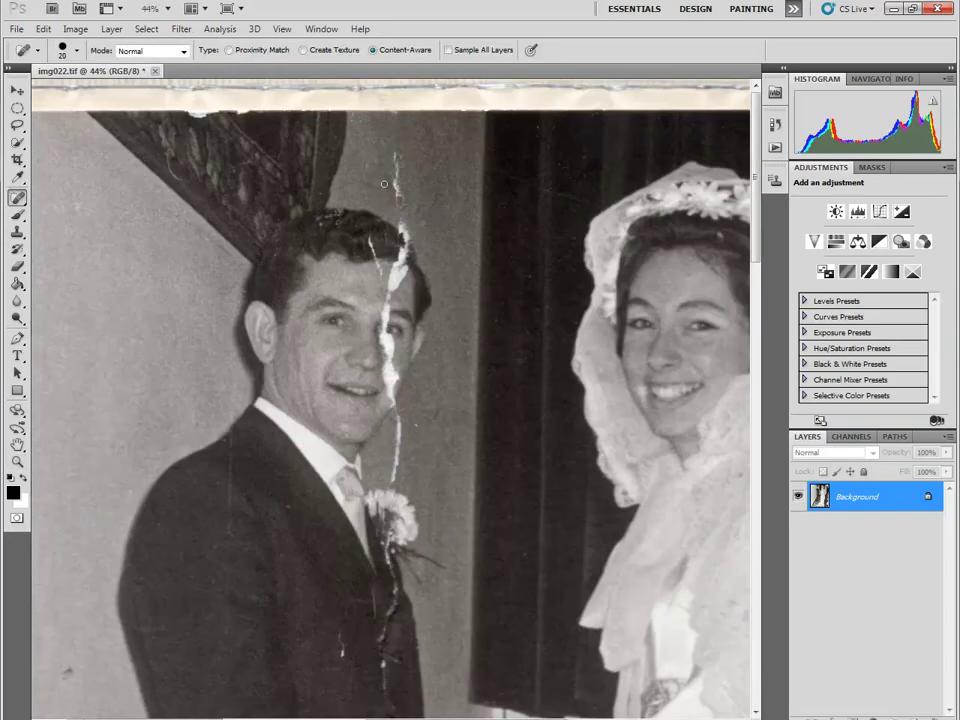
- Spot-heal the crack over the groom's forehead, below his face and on the jacket under his chin
scroll(290, 312, "up", 3)
left_click_drag(448, 243, 474, 266)
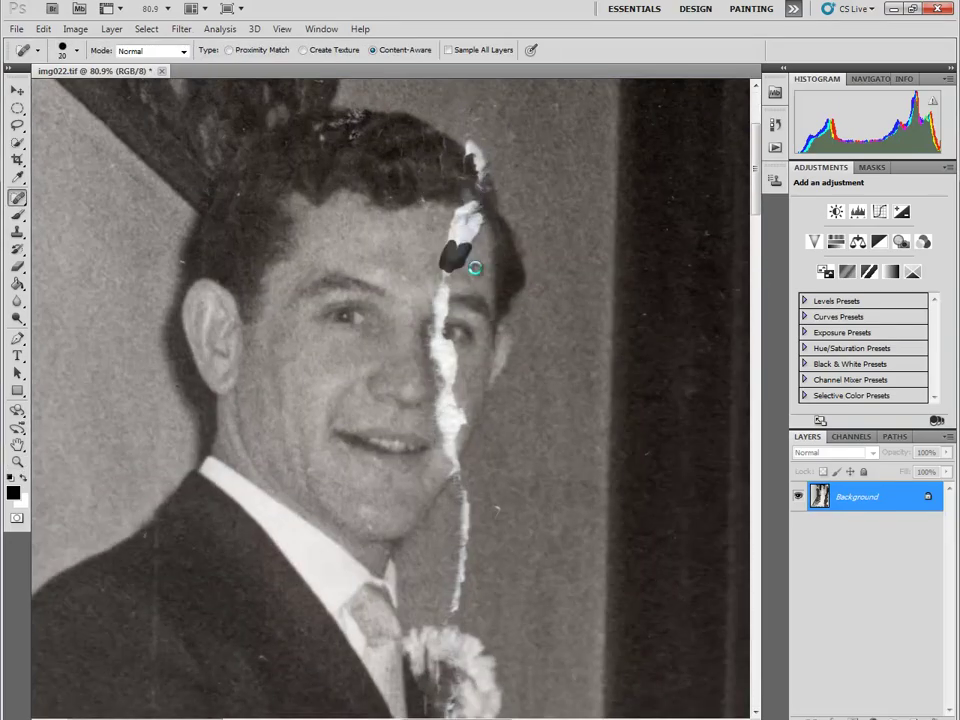
left_click_drag(461, 482, 458, 596)
left_click_drag(487, 503, 497, 504)
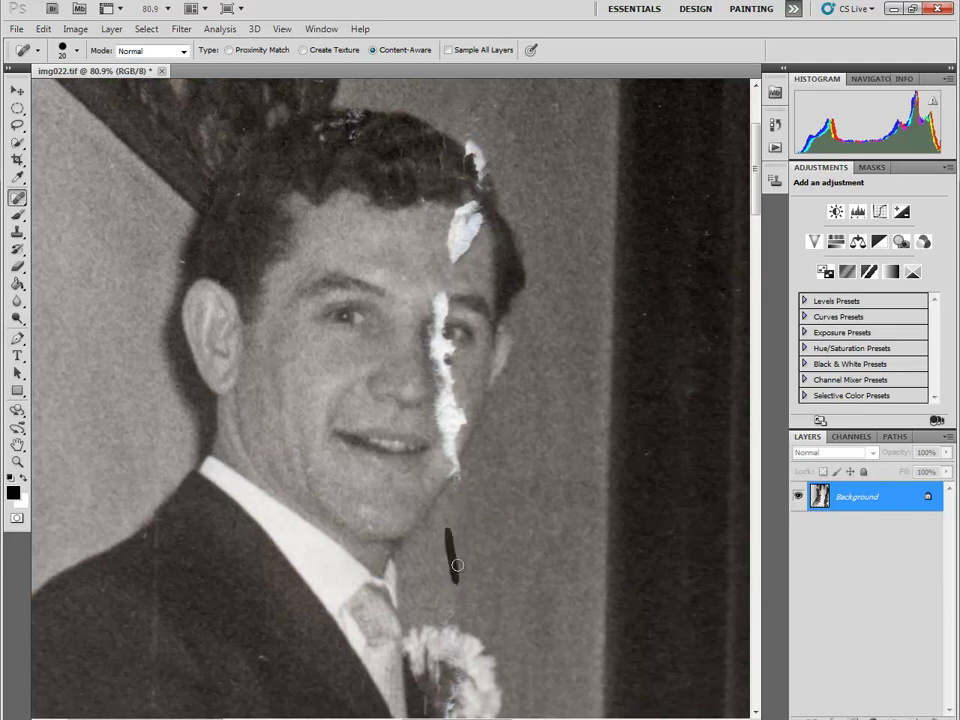
left_click_drag(457, 565, 456, 566)
key("s")
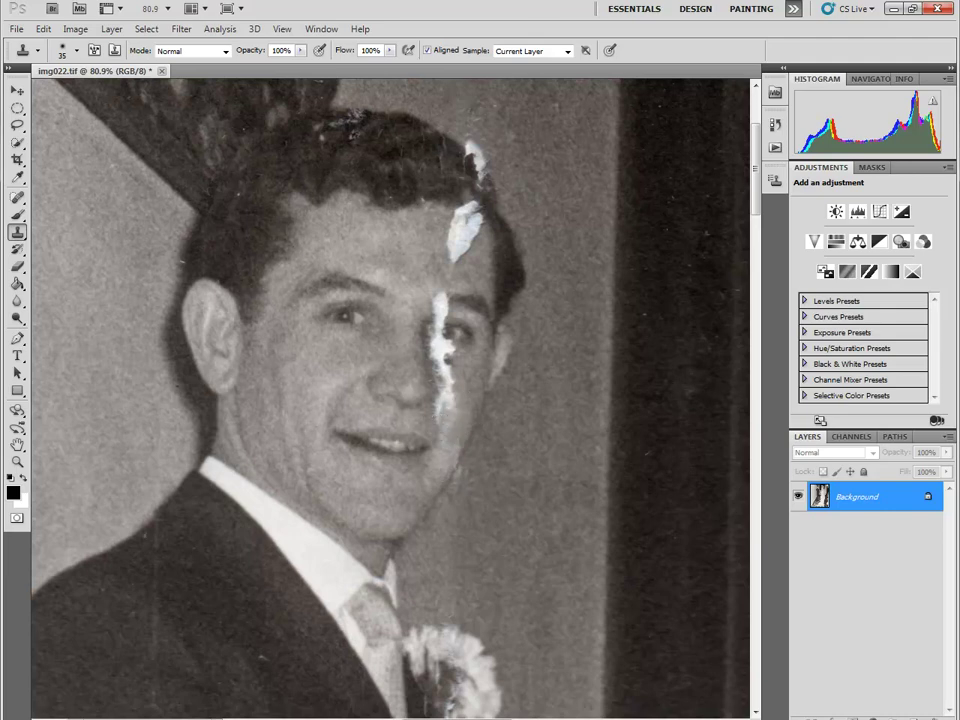
- Clone clean skin over the white patch on the groom's forehead
left_click(438, 251, "alt")
left_click_drag(462, 256, 469, 235)
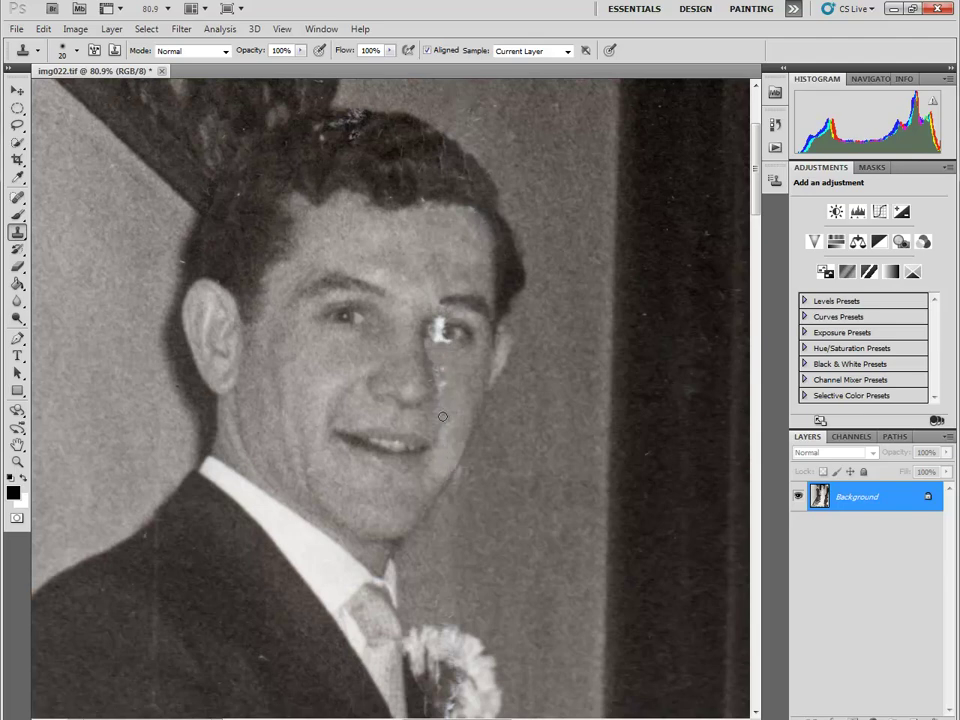
key("l")
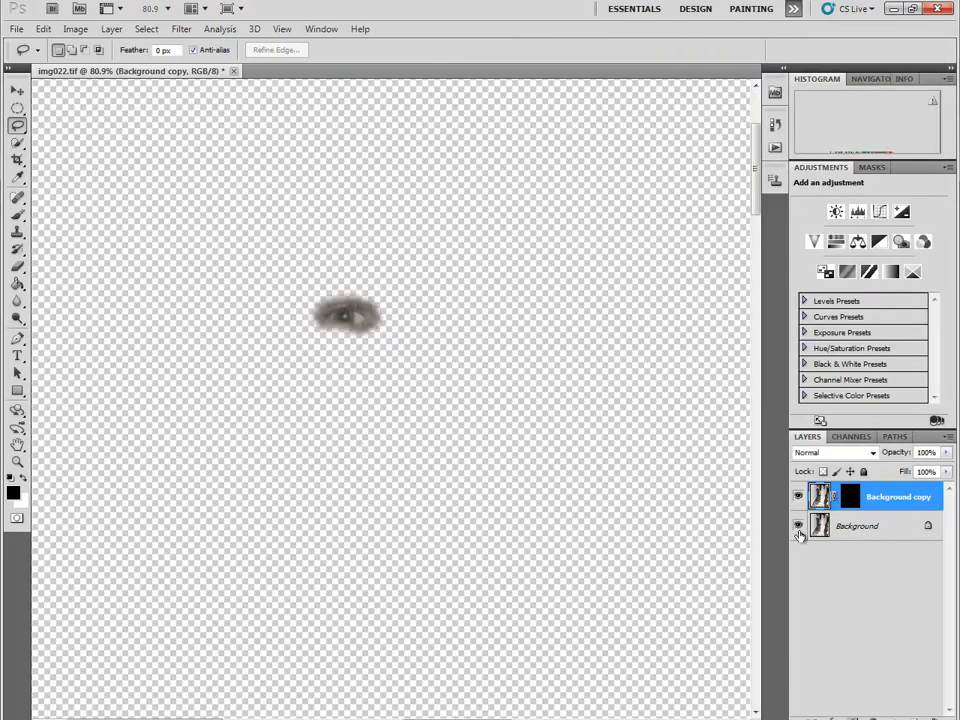
- Copy the intact eye to a new layer, then rotate, reshape and skew it over the damaged eye
left_click(798, 525)
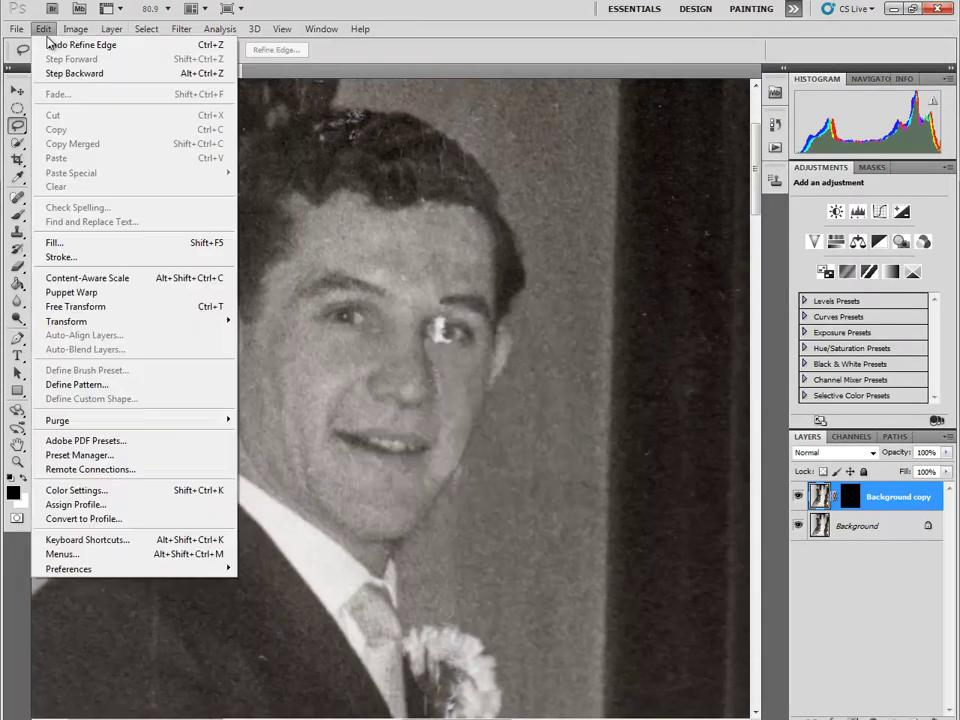
left_click(638, 371)
left_click(17, 92)
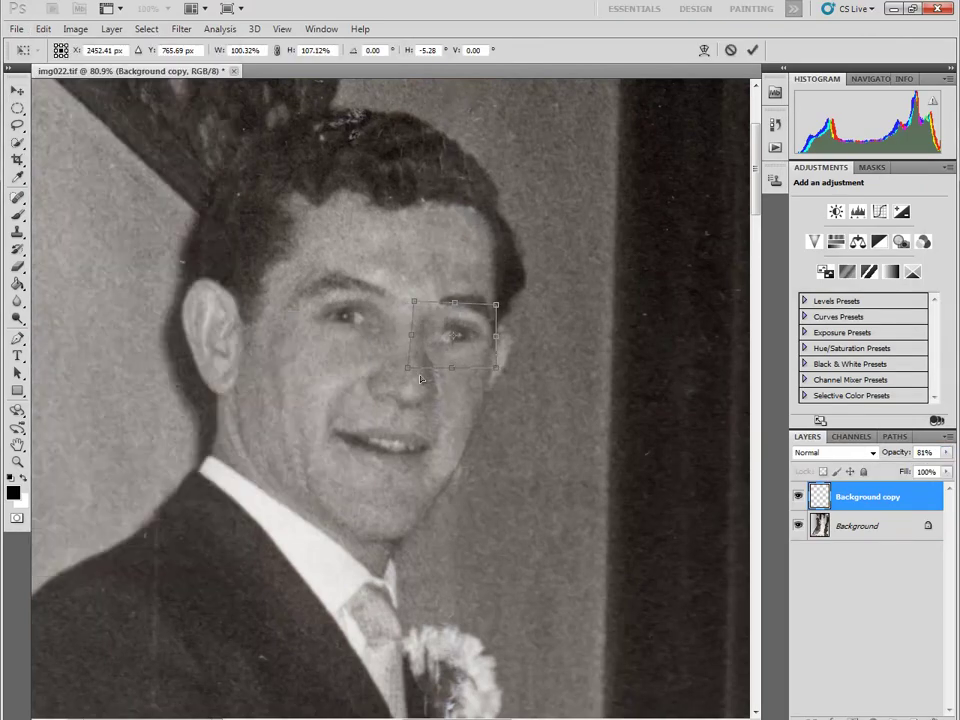
left_click_drag(443, 368, 464, 316)
mouse_move(492, 377)
left_mouse_down()
mouse_move(495, 387)
mouse_move(503, 346)
left_mouse_up()
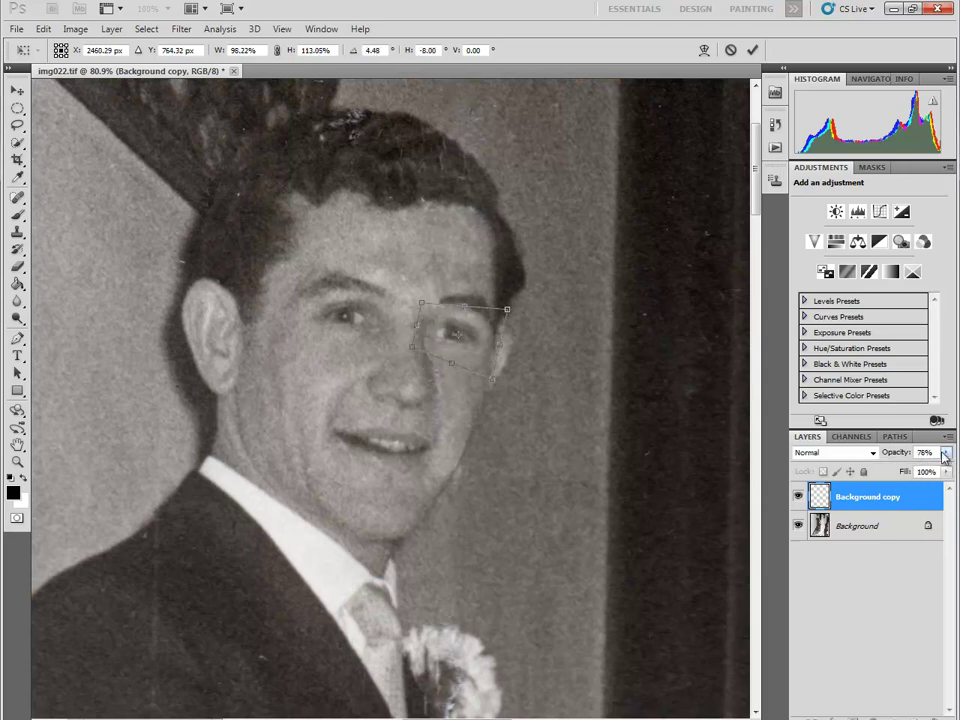
left_click_drag(479, 421, 477, 376)
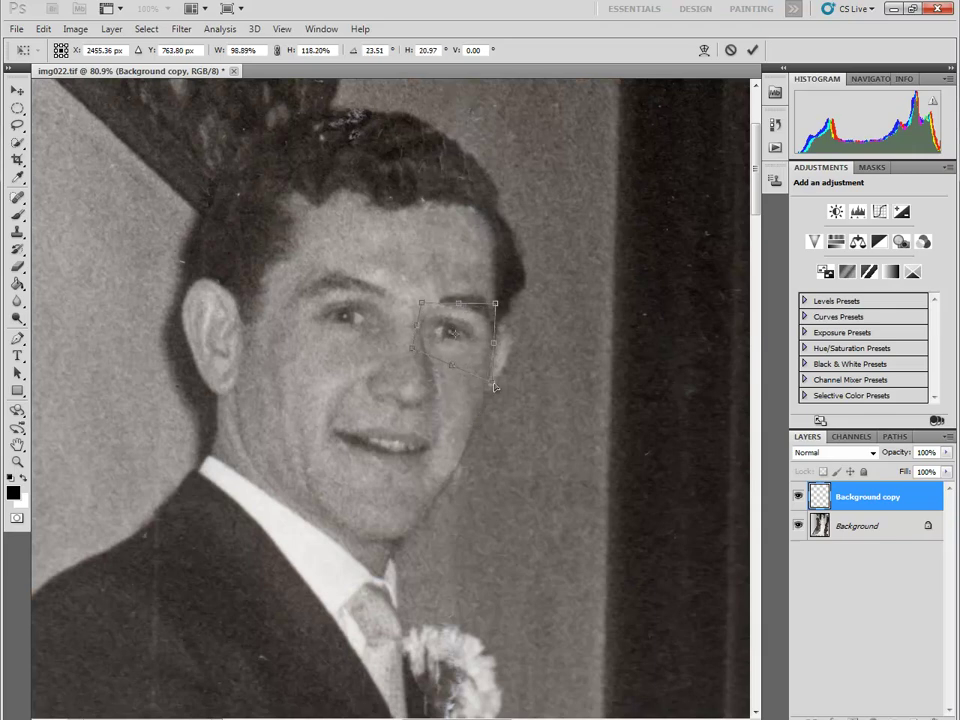
key("v")
key("Return")
- Merge the eye patch into the background and clone away the white streaks on the lapel
key("ctrl+e")
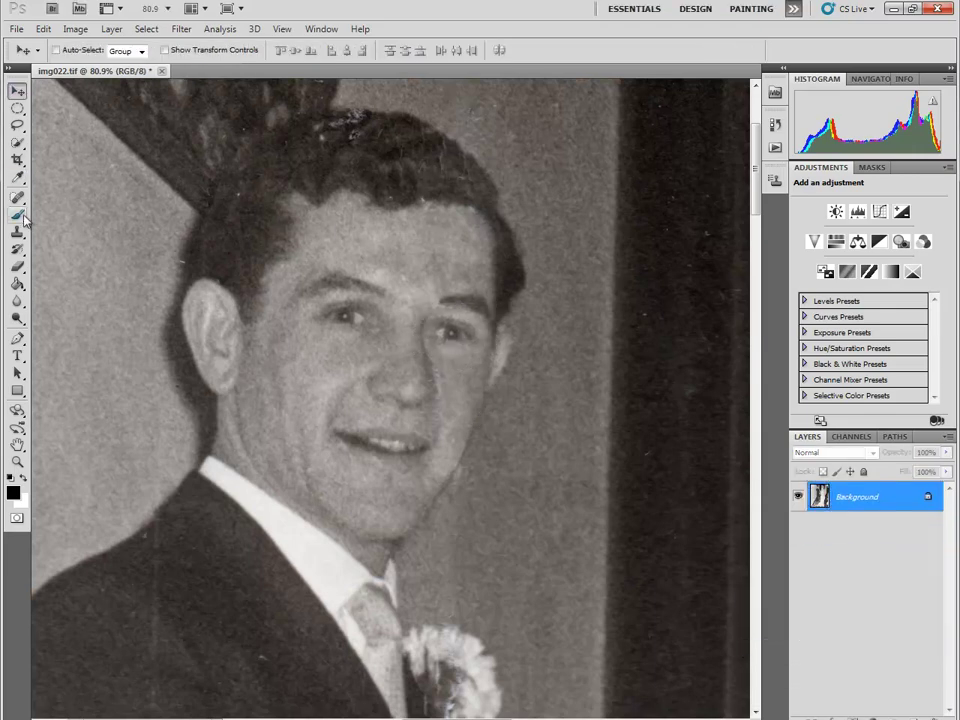
key("j")
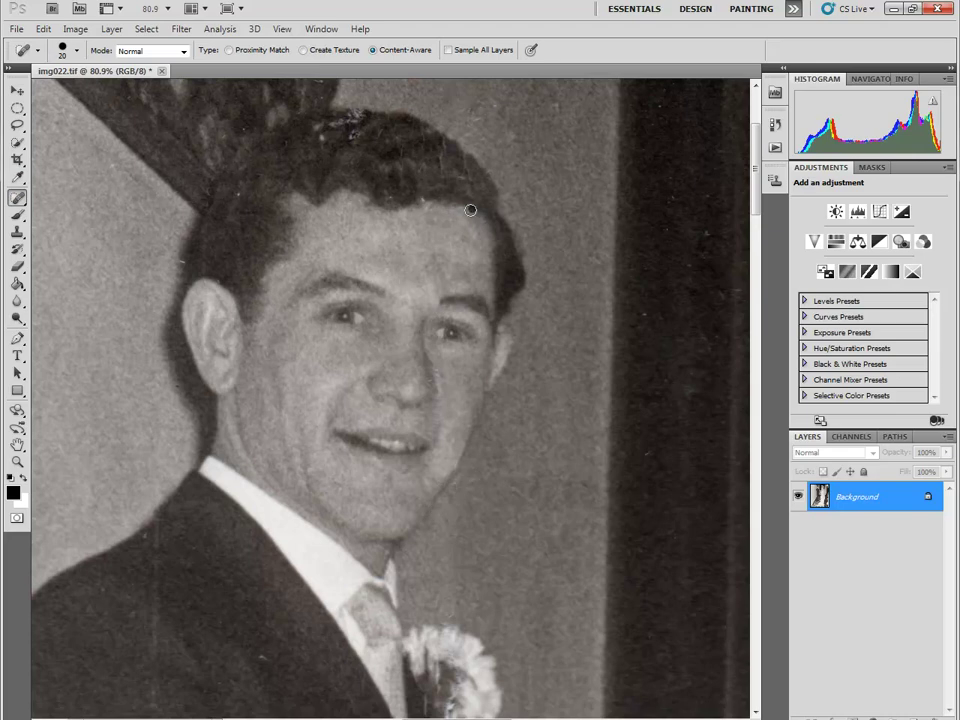
key("s")
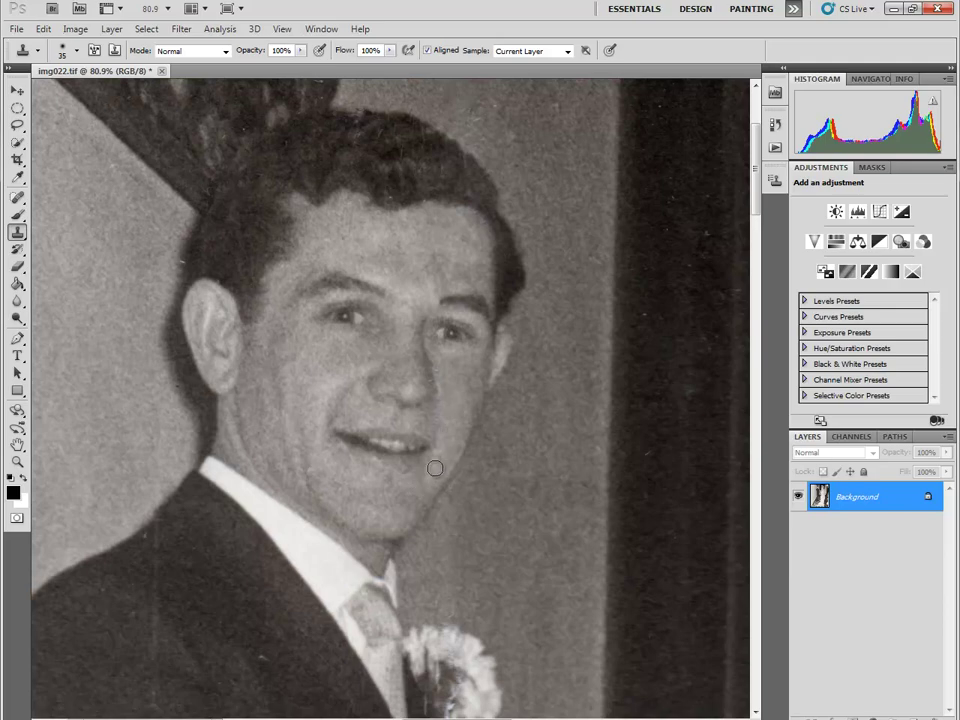
left_click_drag(411, 334, 184, 156)
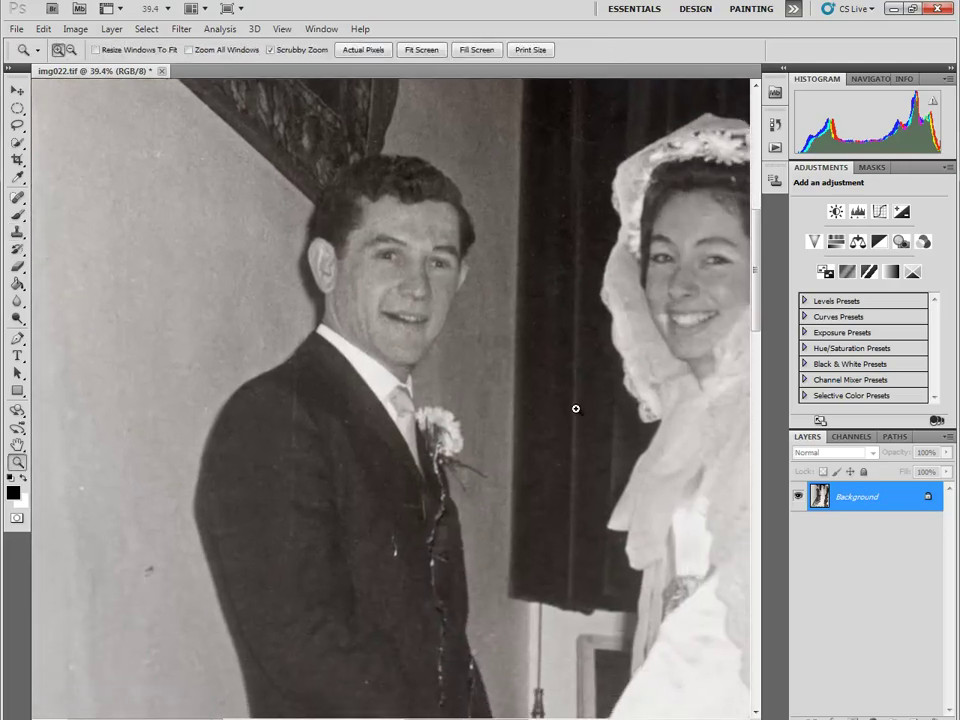
left_click_drag(499, 310, 409, 398)
left_click(409, 398, "alt")
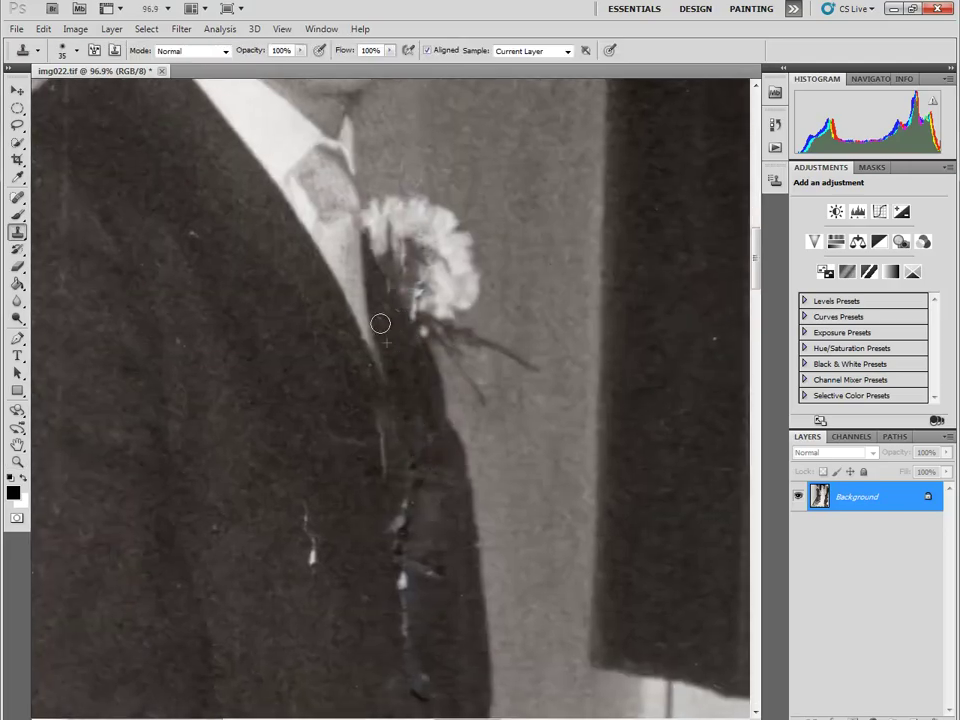
left_click(400, 520)
left_click(403, 580)
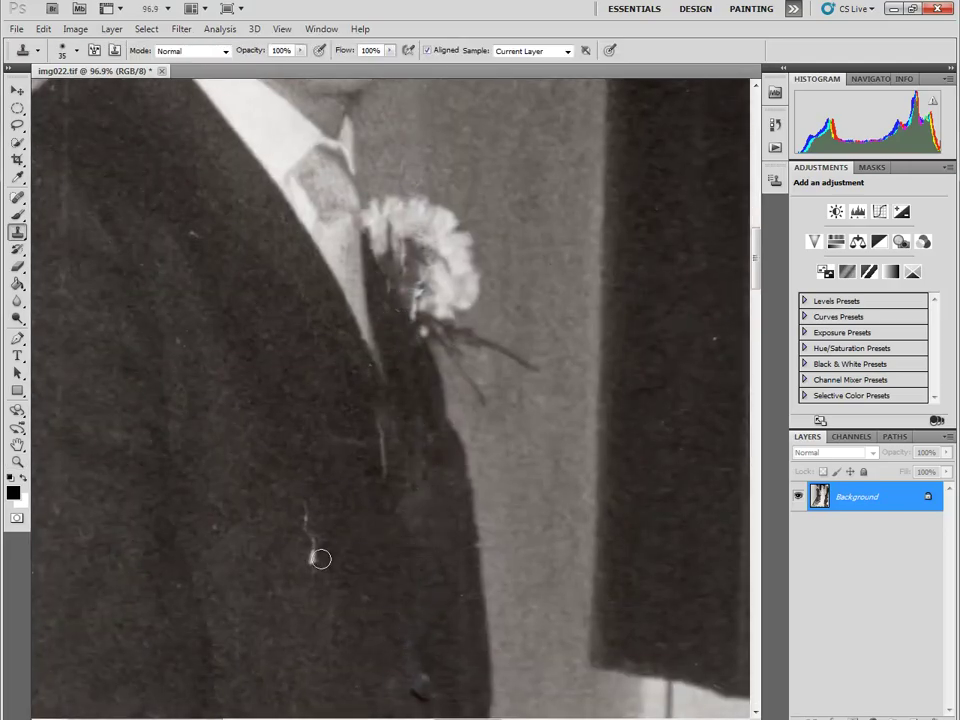
left_click(310, 545)
mouse_move(413, 321)
left_mouse_down()
mouse_move(441, 268)
mouse_move(410, 235)
left_mouse_up()
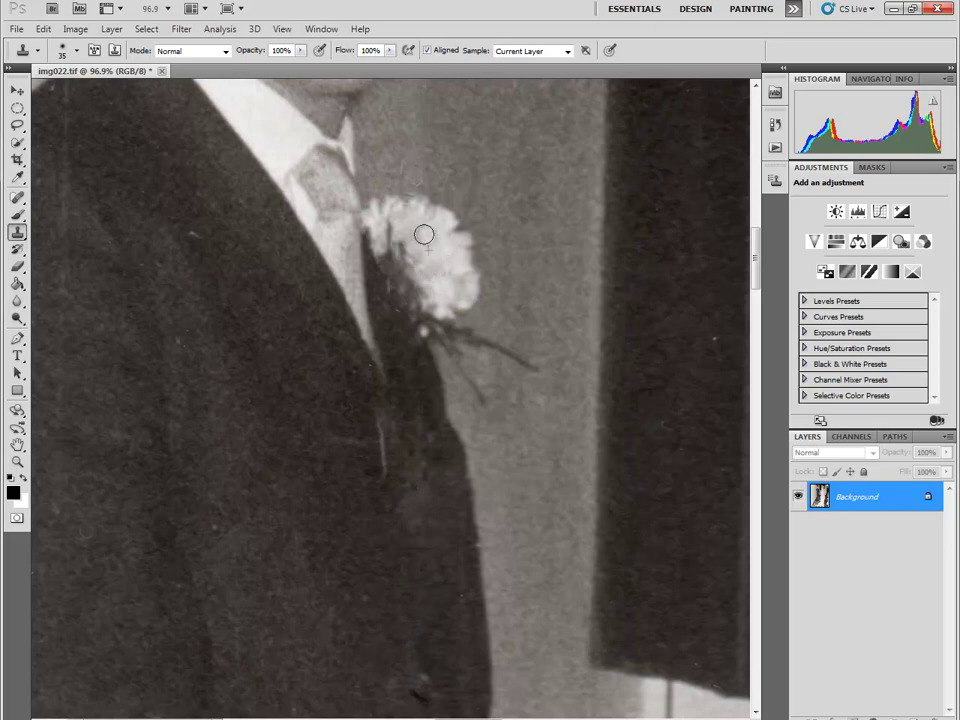
- Spot-heal the remaining marks along the jacket edge near the hands
left_click_drag(486, 469, 440, 470)
key("j")
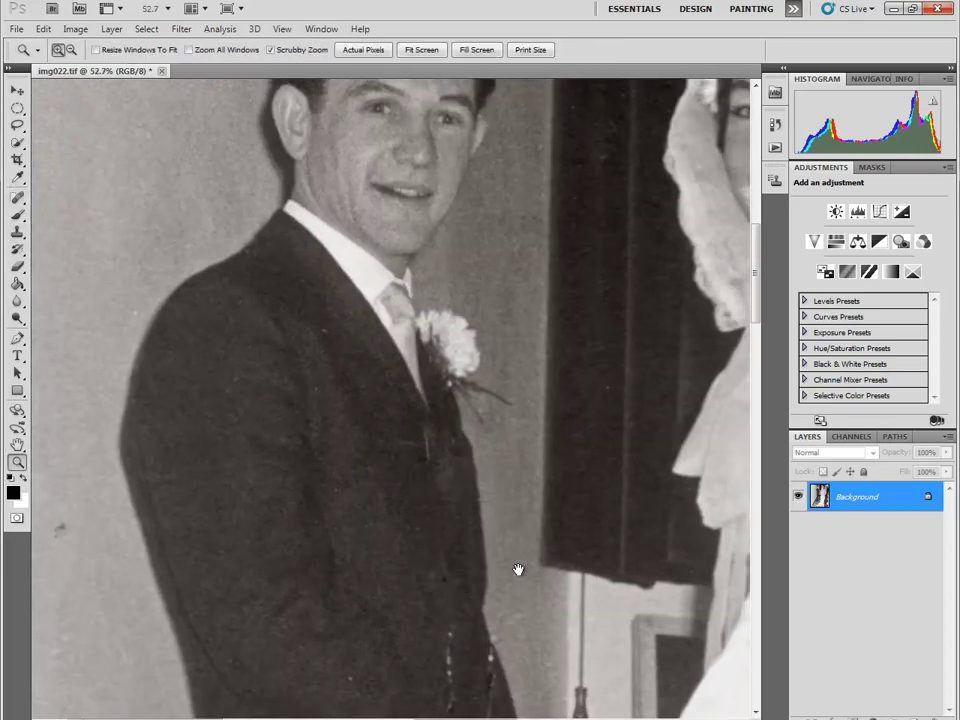
left_click_drag(518, 568, 362, 379)
left_click_drag(370, 463, 370, 490)
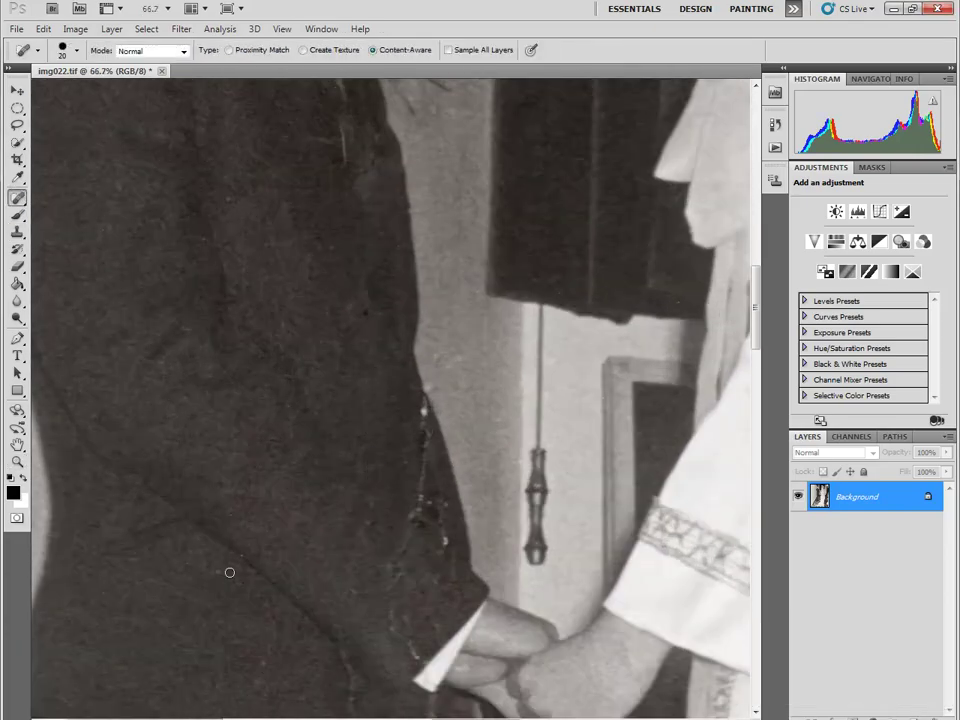
left_click_drag(440, 476, 476, 476)
left_click(512, 634)
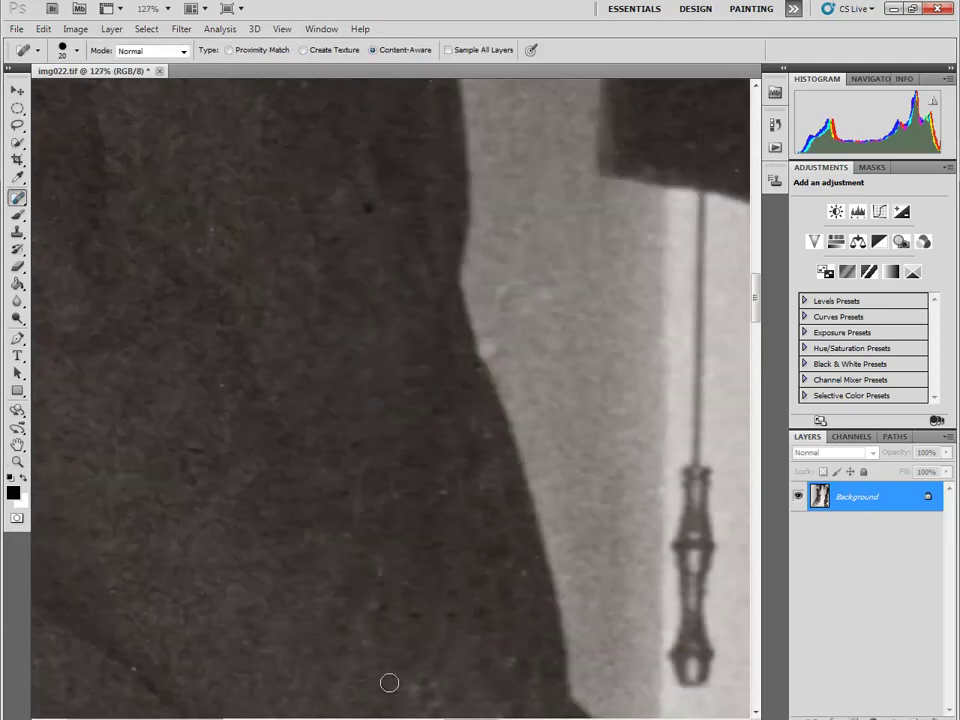
scroll(514, 328, "down", 1)
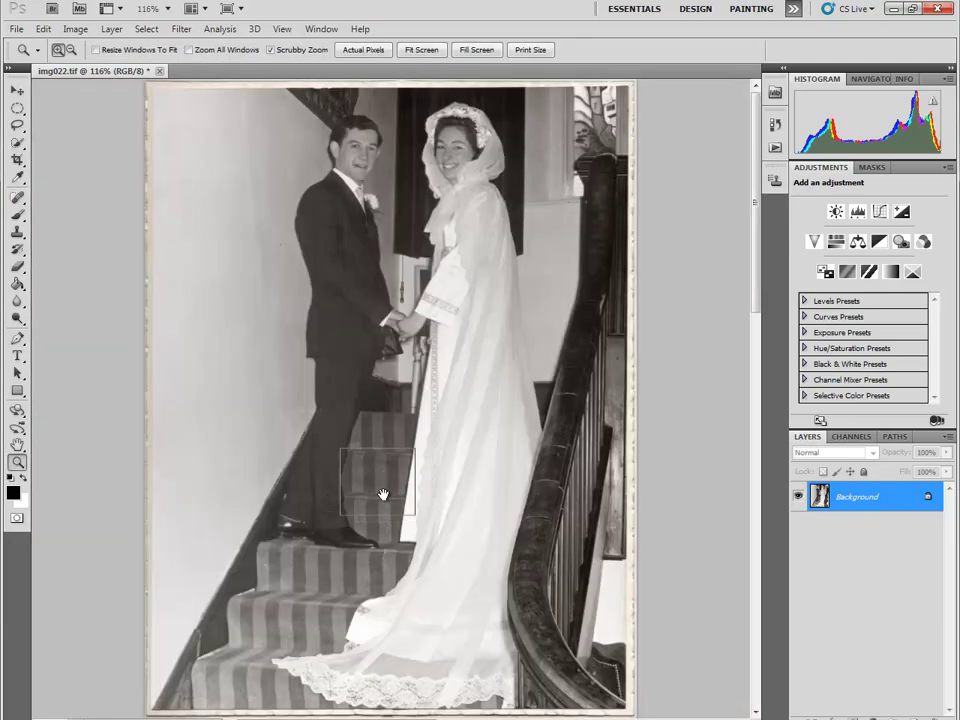
- Heal the mark on the wall left of the groom, then scan the photo for other spots
left_click_drag(477, 468, 336, 458)
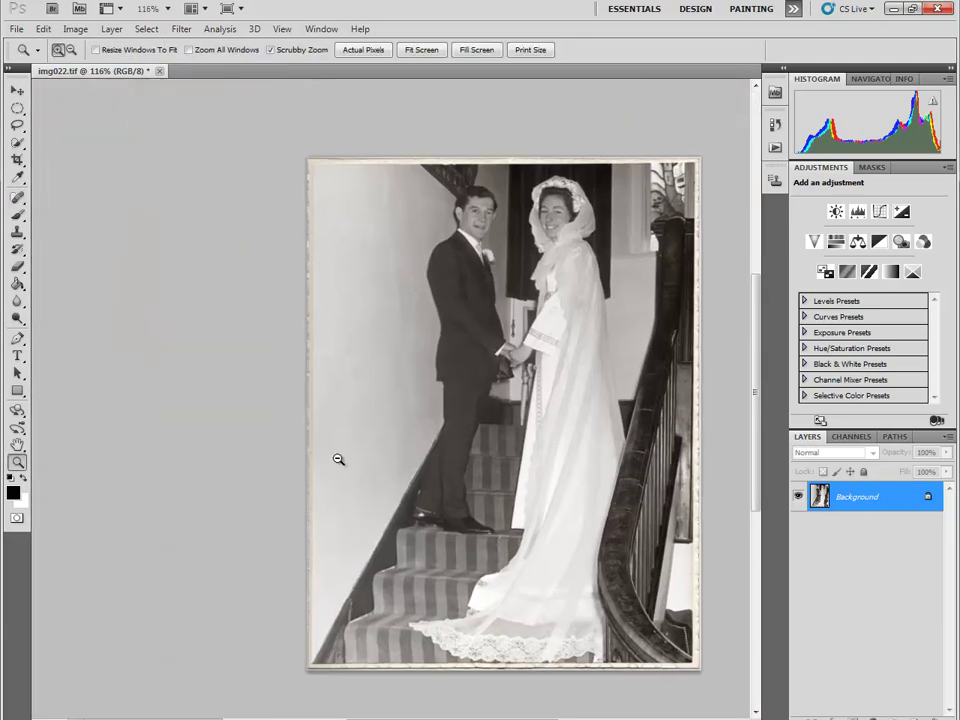
scroll(336, 458, "up", 3)
left_click_drag(343, 197, 365, 475)
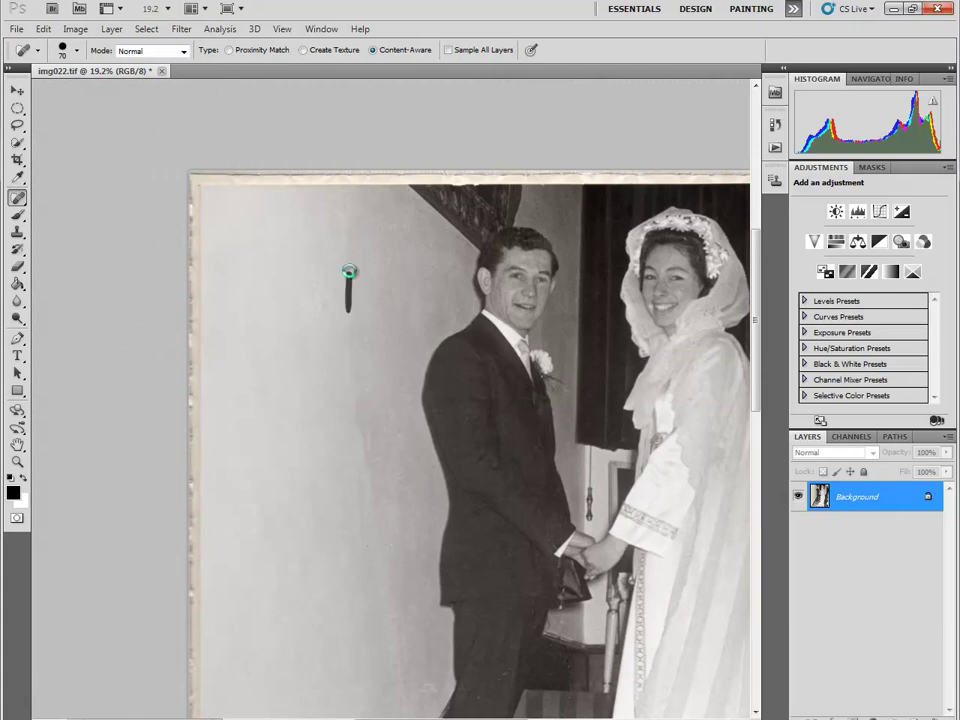
left_click_drag(350, 318, 348, 225)
scroll(384, 343, "up", 2)
scroll(420, 300, "up", 3)
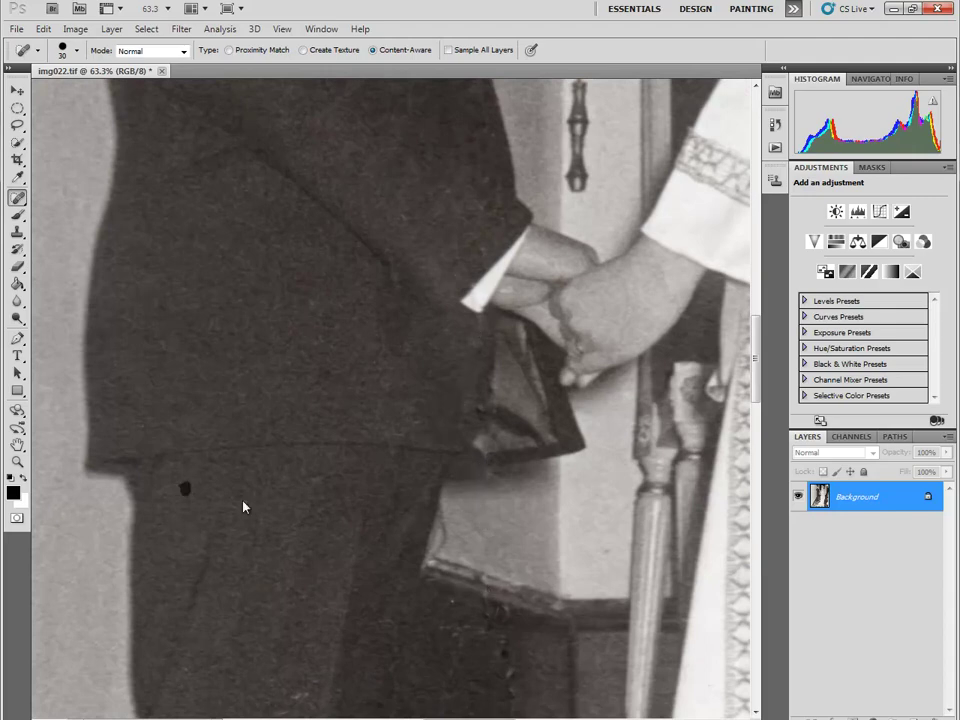
scroll(243, 507, "down", 5)
scroll(243, 507, "right", 2)
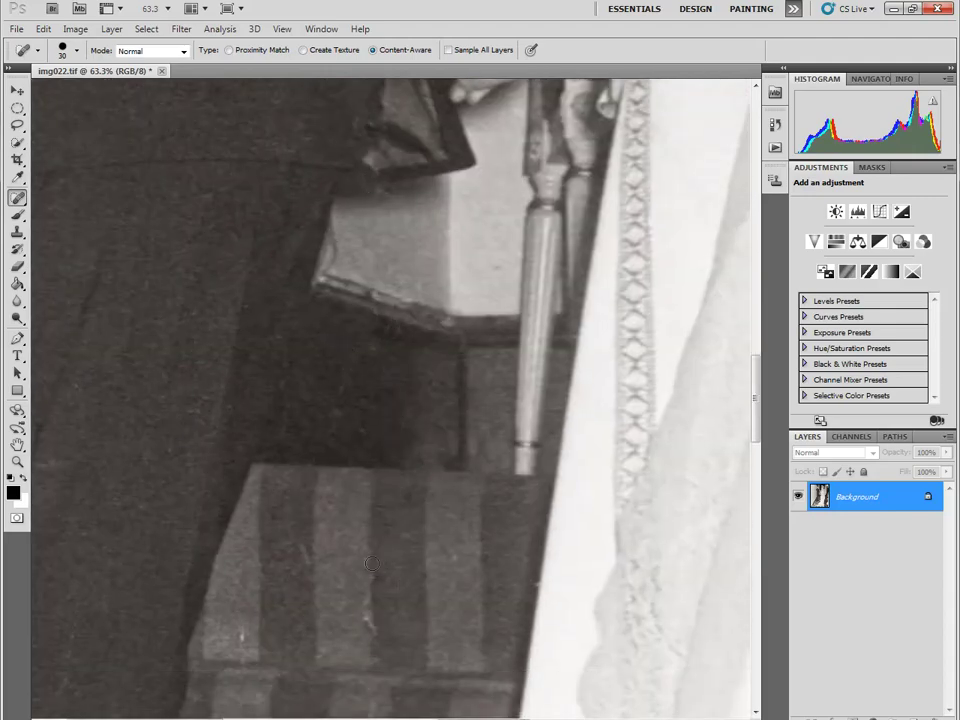
scroll(375, 372, "down", 5)
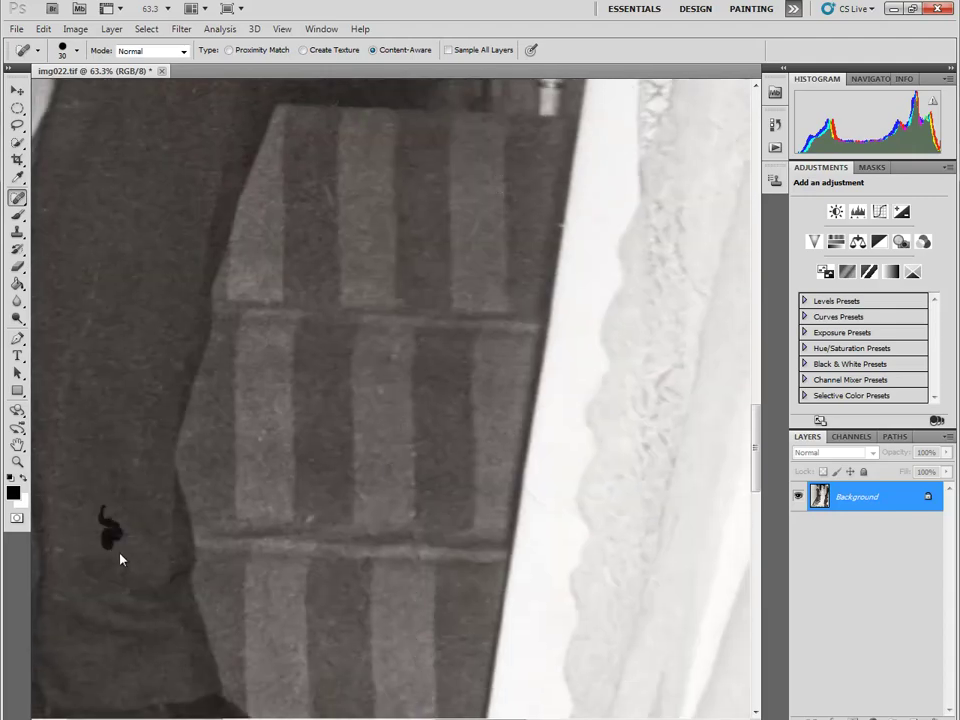
scroll(120, 560, "down", 3)
scroll(429, 300, "down", 3)
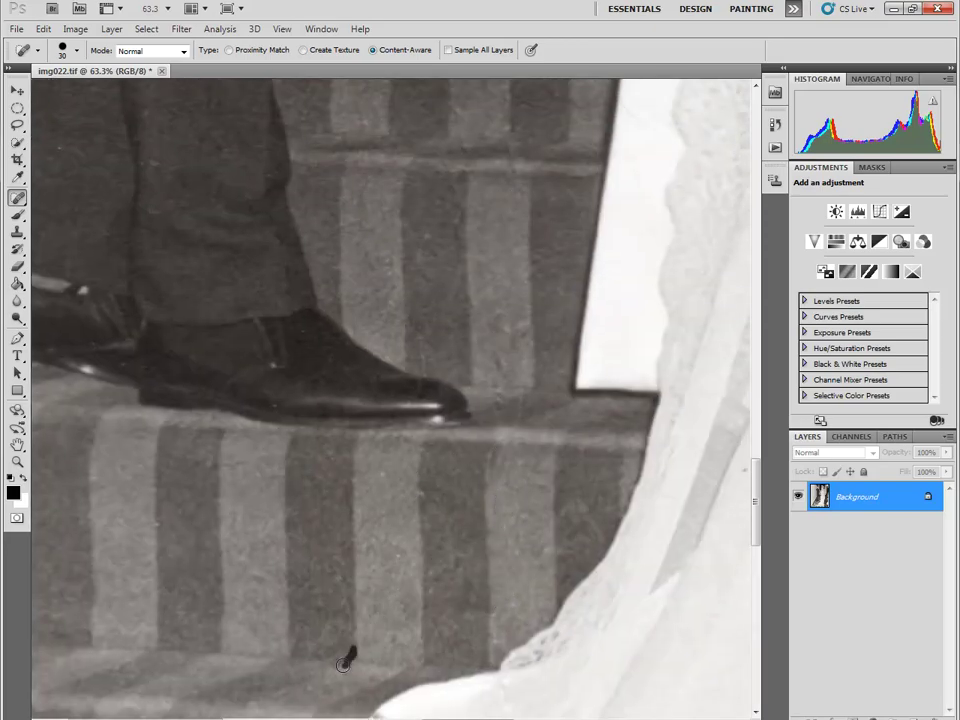
scroll(343, 665, "down", 5)
key("ctrl+0")
scroll(385, 552, "down", 3)
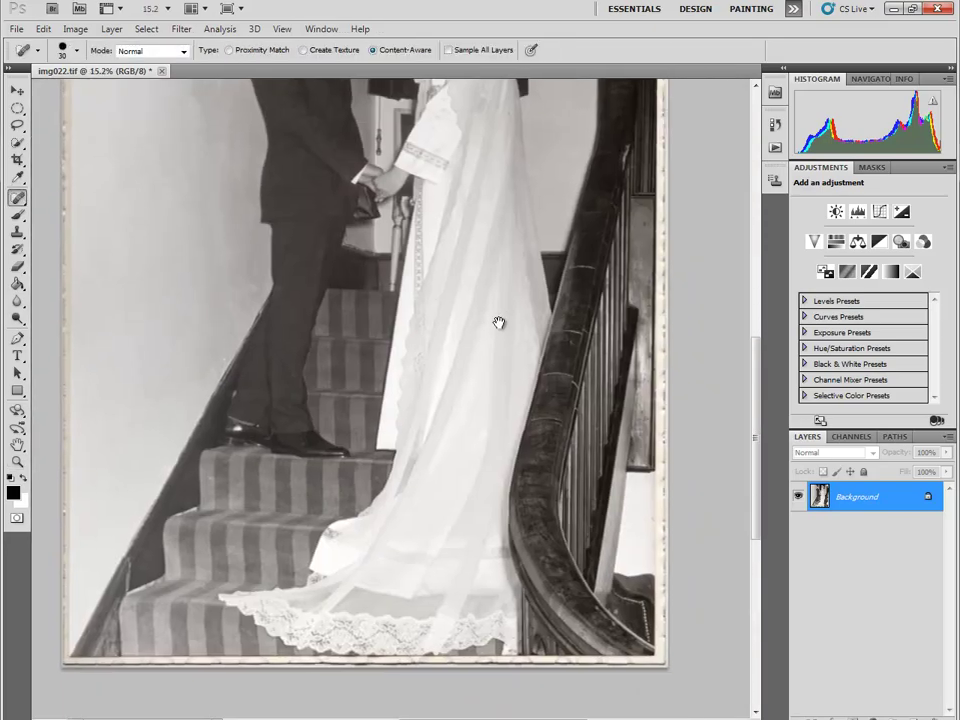
scroll(497, 321, "up", 3)
- Crop the photo to trim away the worn scanned border
key("c")
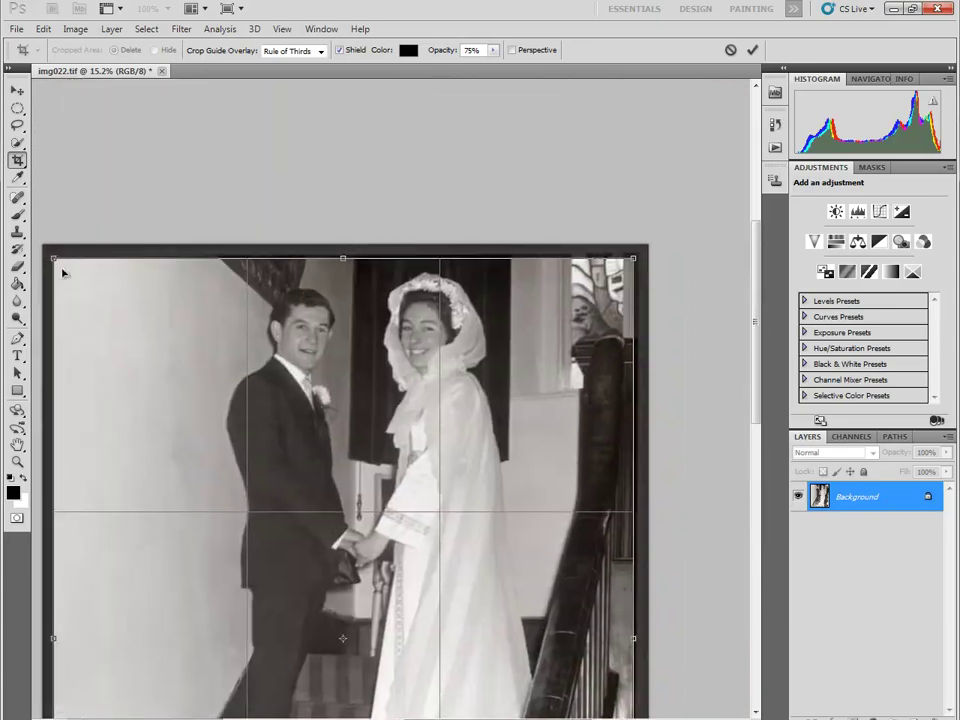
right_click(525, 369)
left_click(553, 376)
left_click_drag(432, 449, 490, 350)
- Set the Dodge tool to Midtones with a 45-pixel brush
key("z")
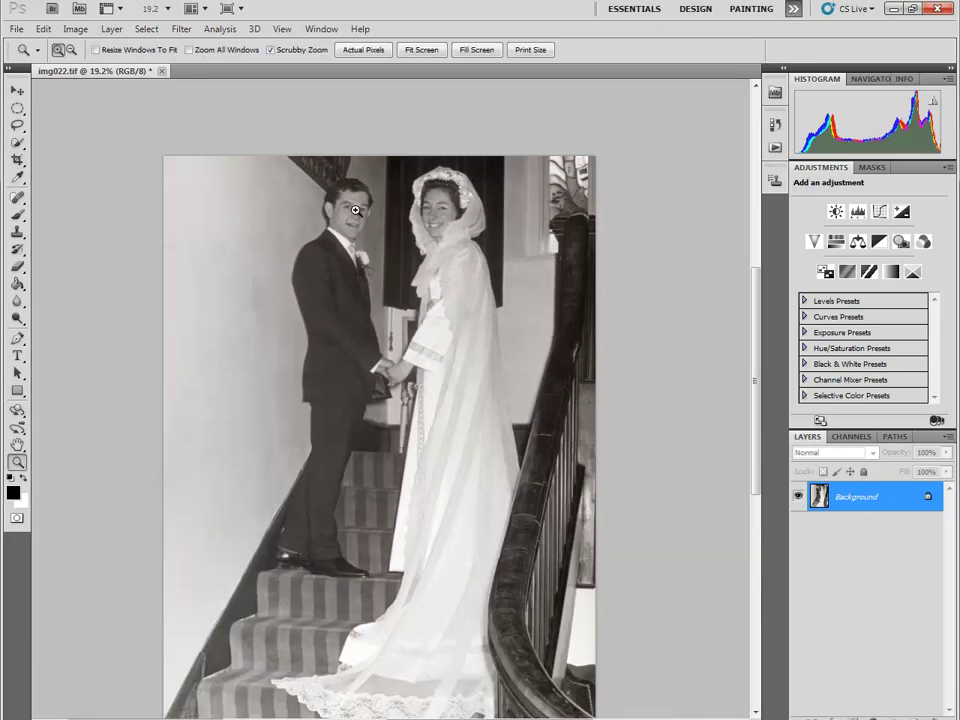
key("o")
left_click(77, 50)
type("45")
key("Return")
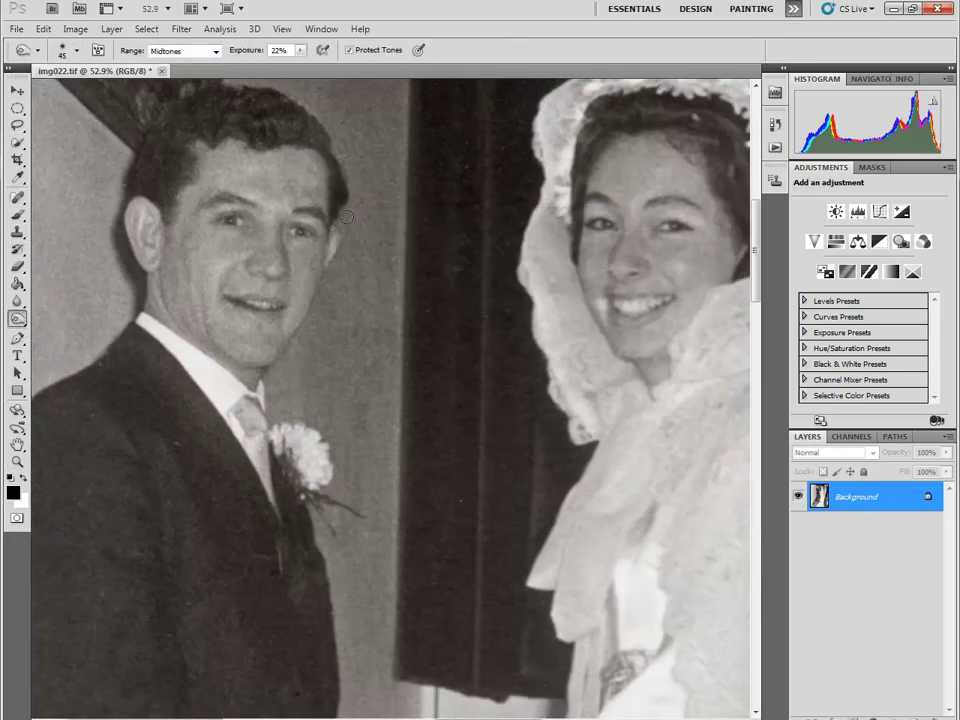
- Set up the Burn and Dodge tools, enlarging the brush from 100 to 150
right_click(17, 318)
left_click(72, 315)
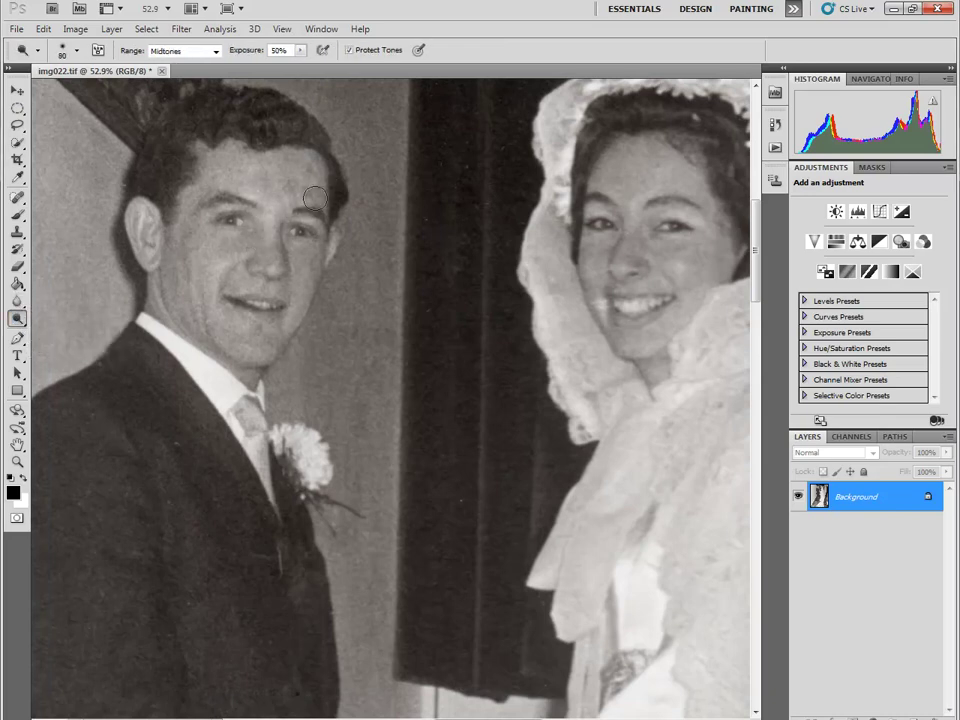
key("bracketright")
key("bracketright")
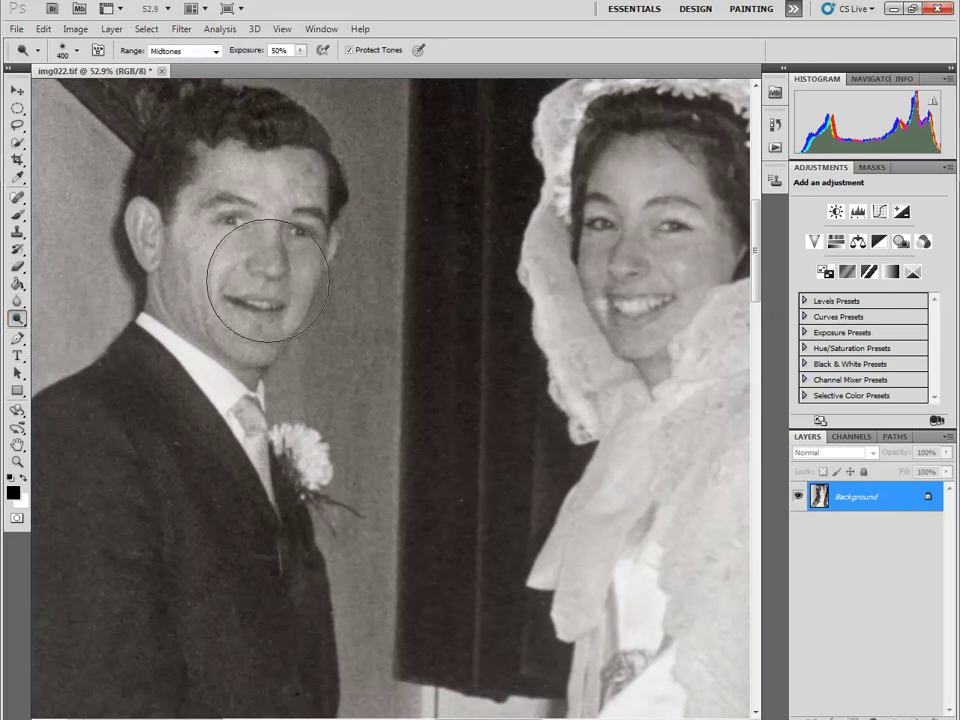
key("j")
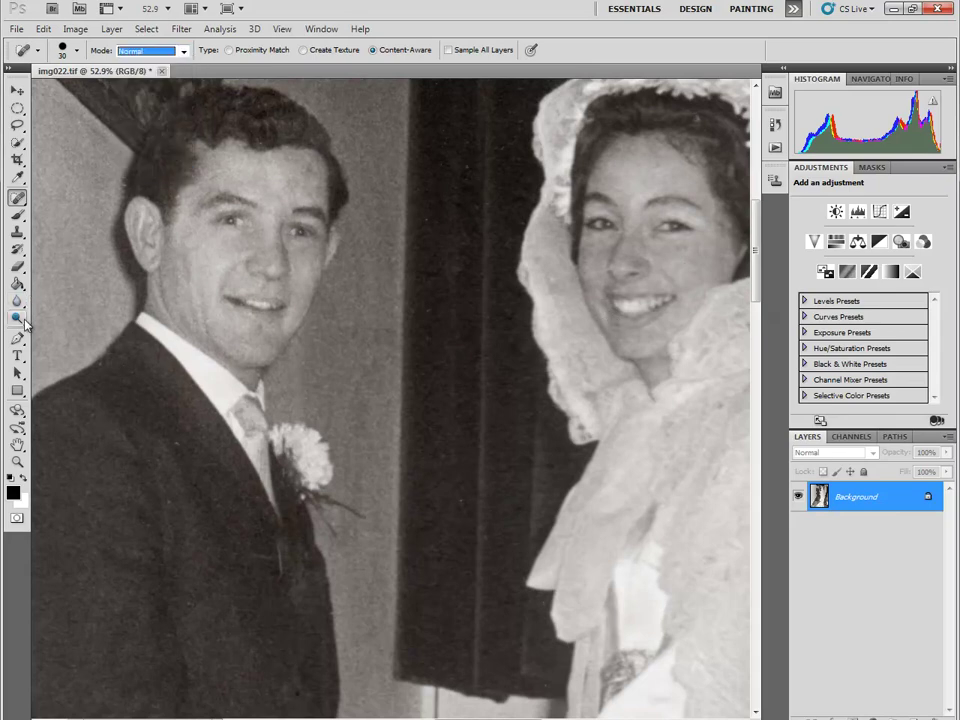
key("o")
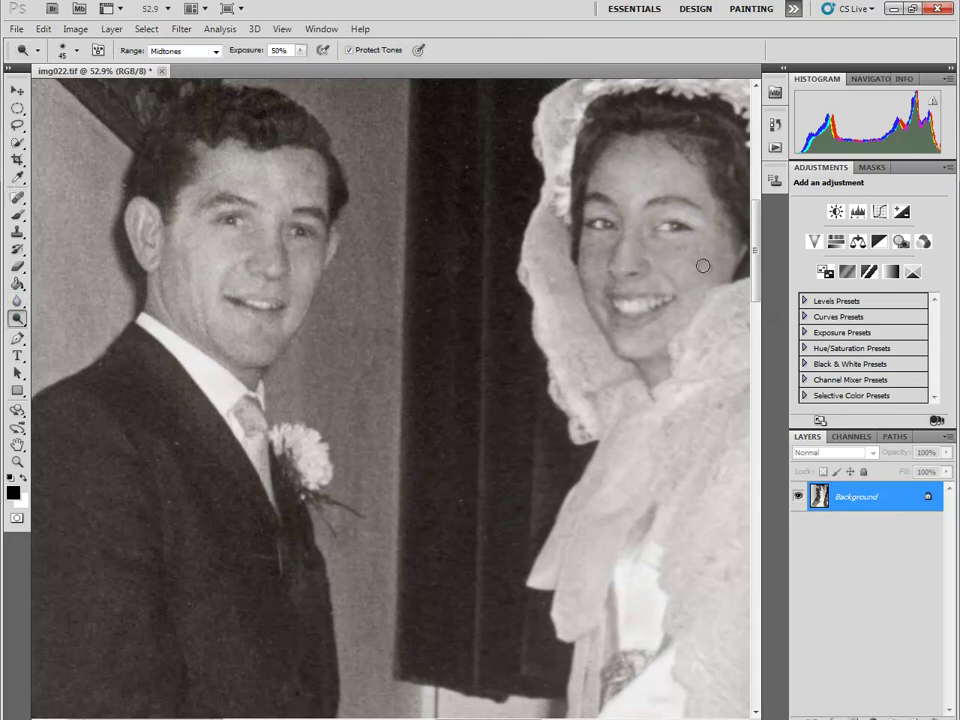
key("j")
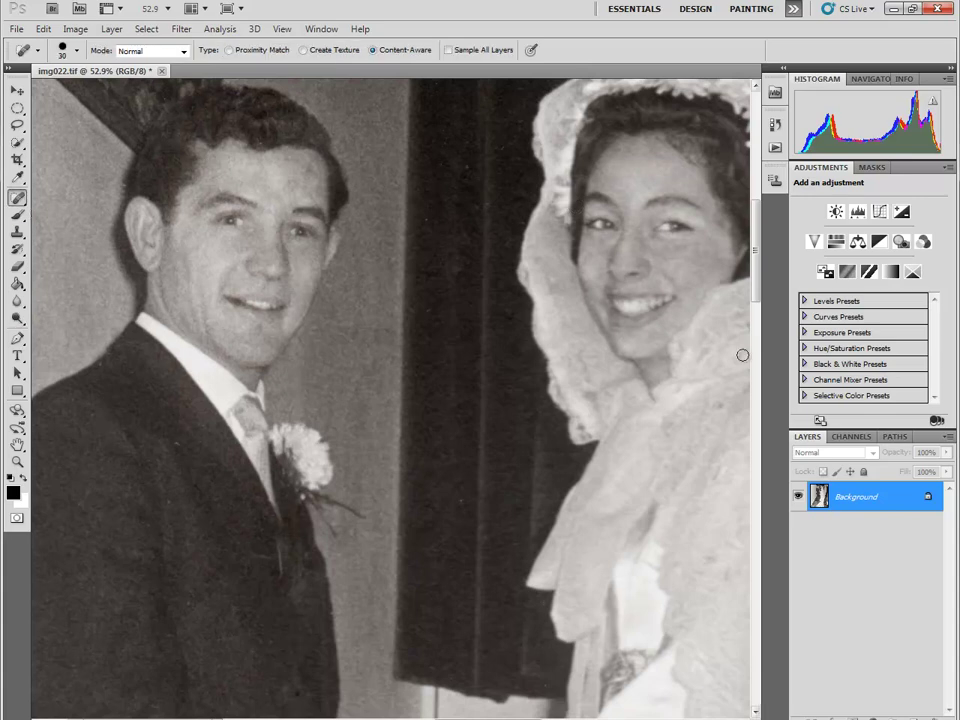
key("o")
key("alt+shift+s")
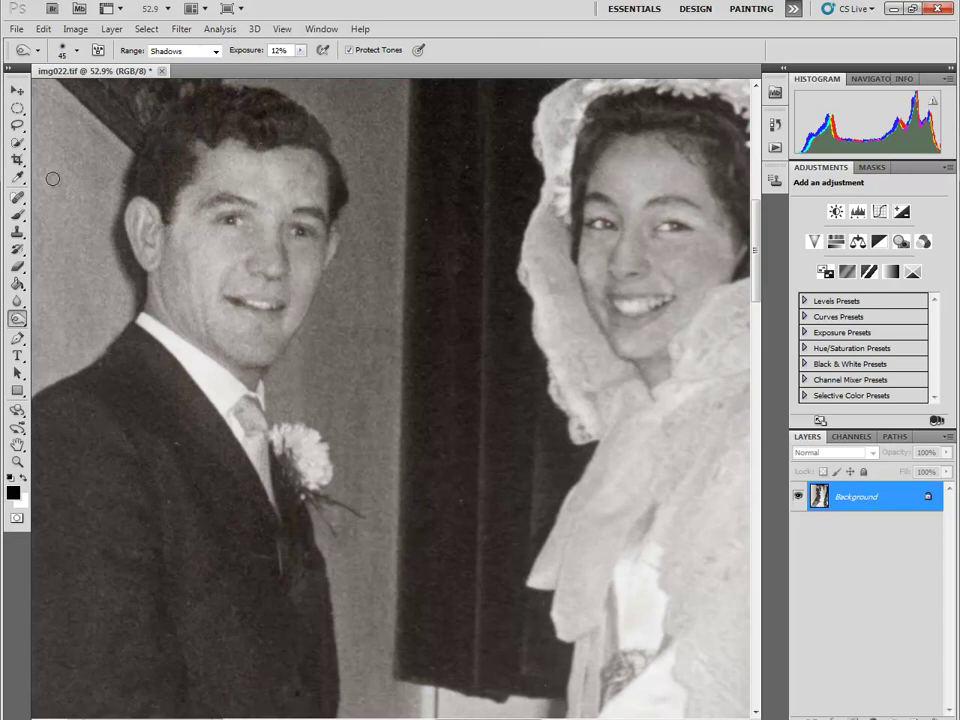
key("j")
key("ctrl+0")
key("o")
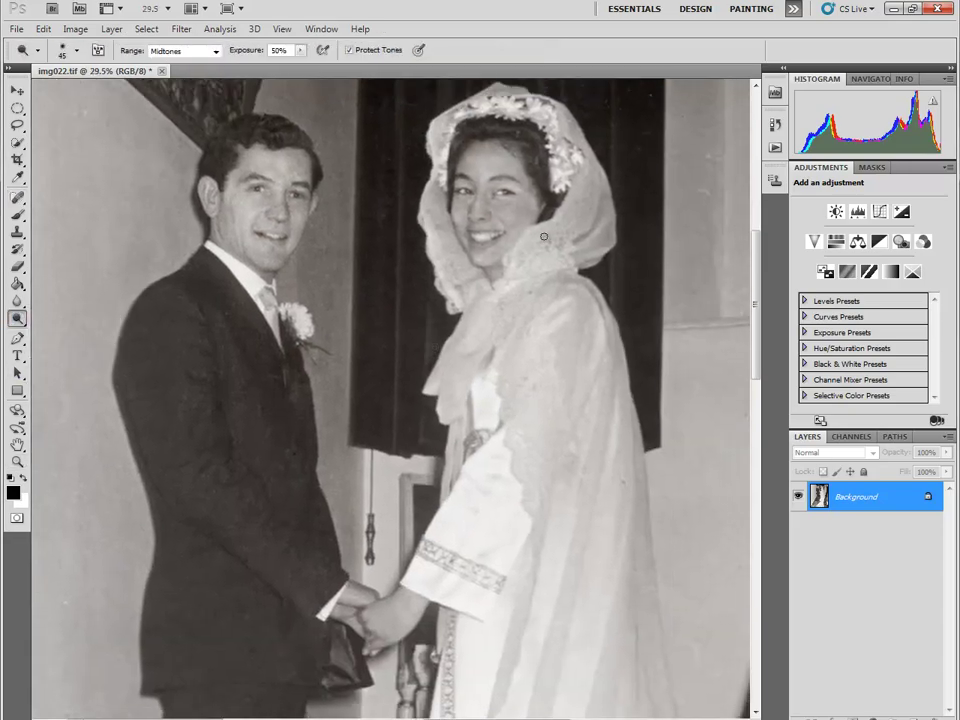
key("bracketright")
key("bracketright")
key("bracketright")
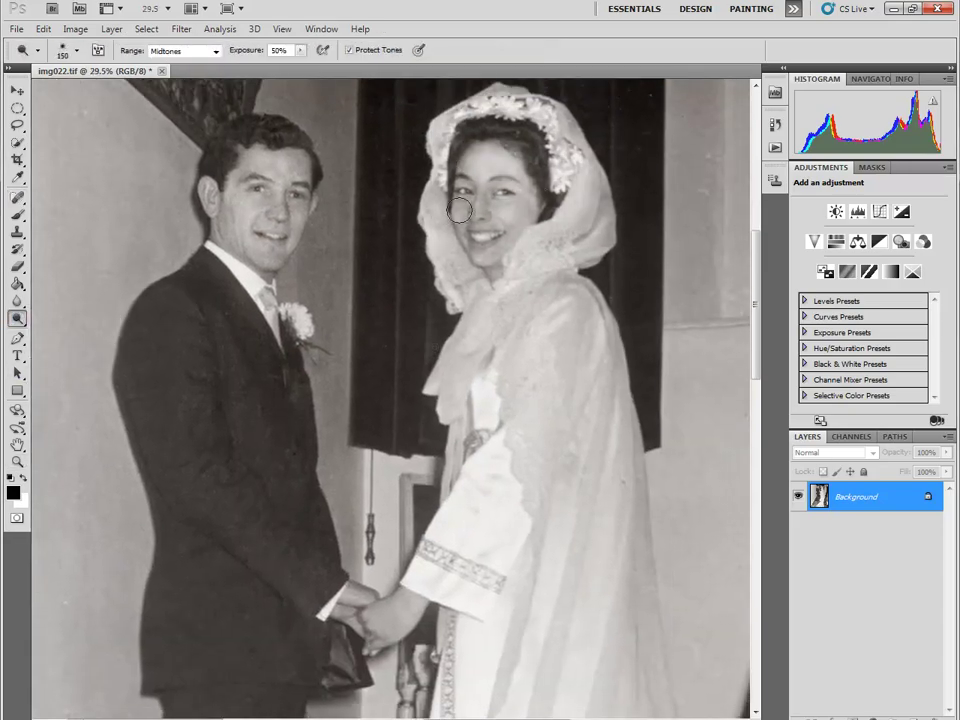
- Dodge the bride's face and dress, burn at 12% exposure, and raise dodge exposure to 27%
left_click_drag(459, 210, 439, 503)
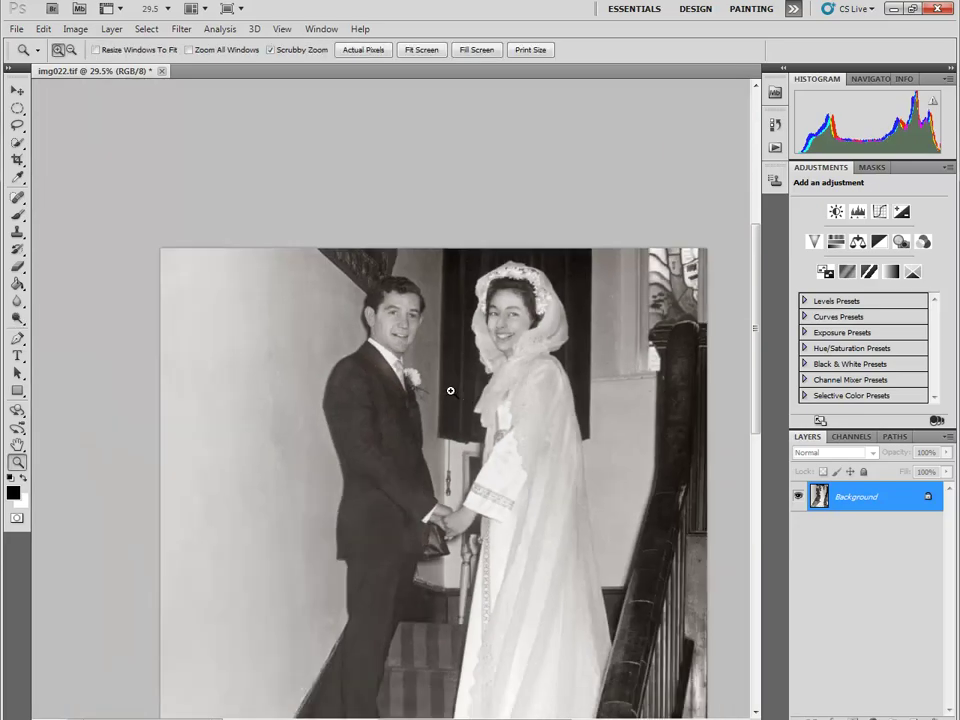
left_click_drag(310, 537, 450, 160)
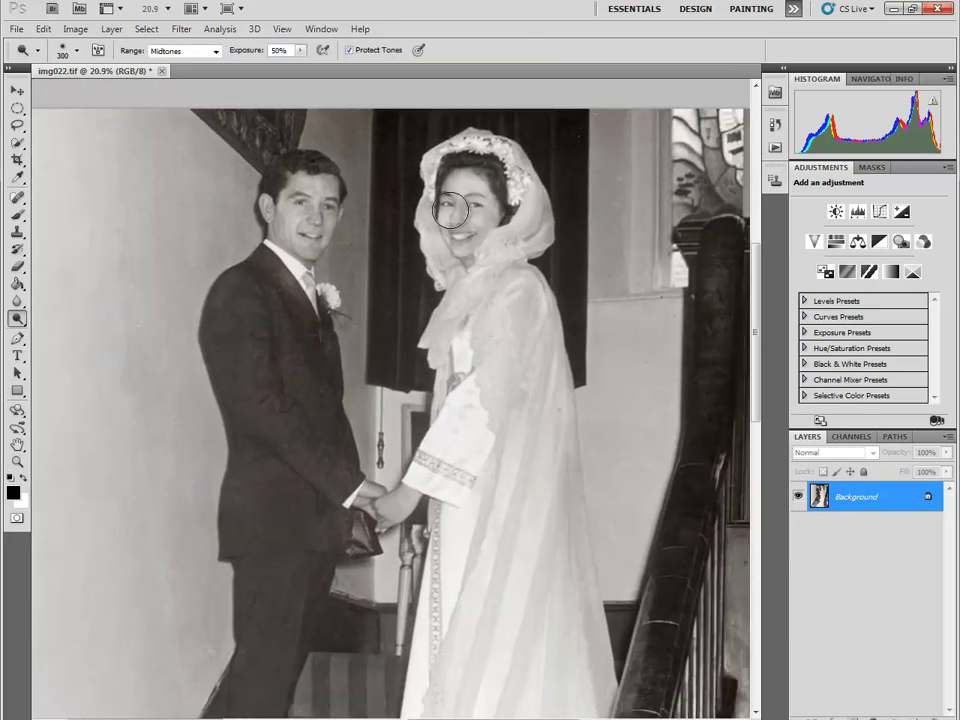
key("shift+o")
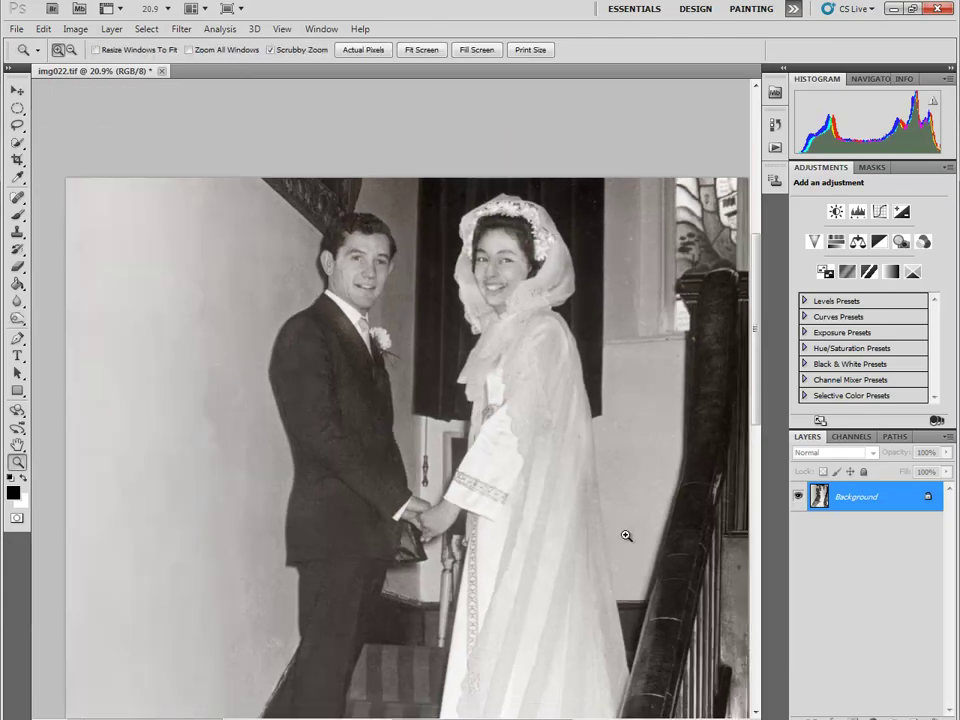
left_click_drag(627, 531, 590, 536)
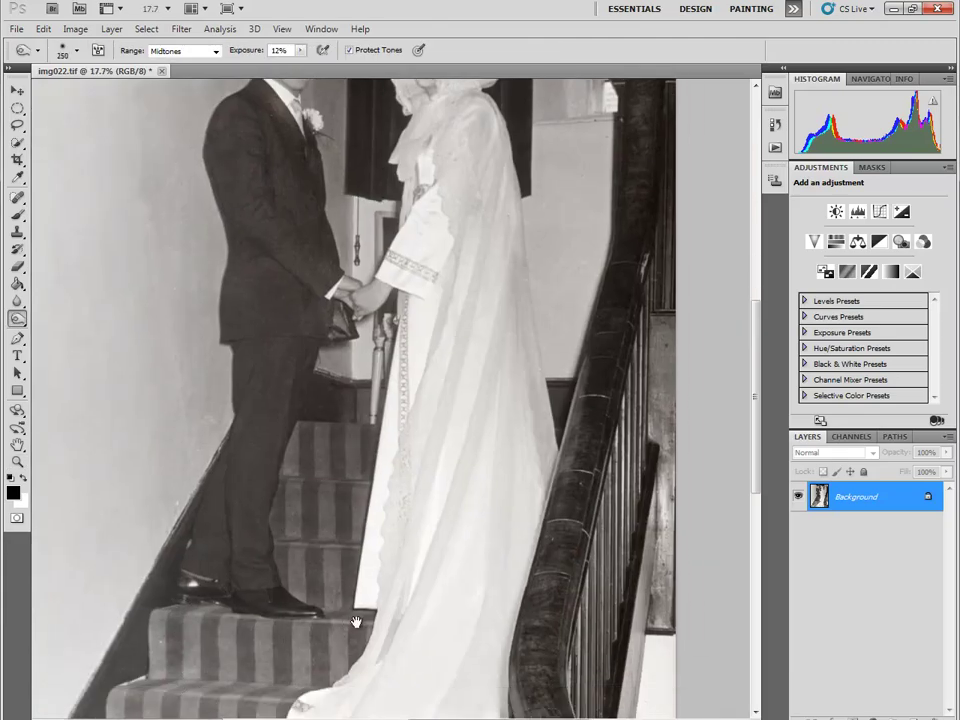
left_click_drag(355, 622, 425, 397)
key("shift+o")
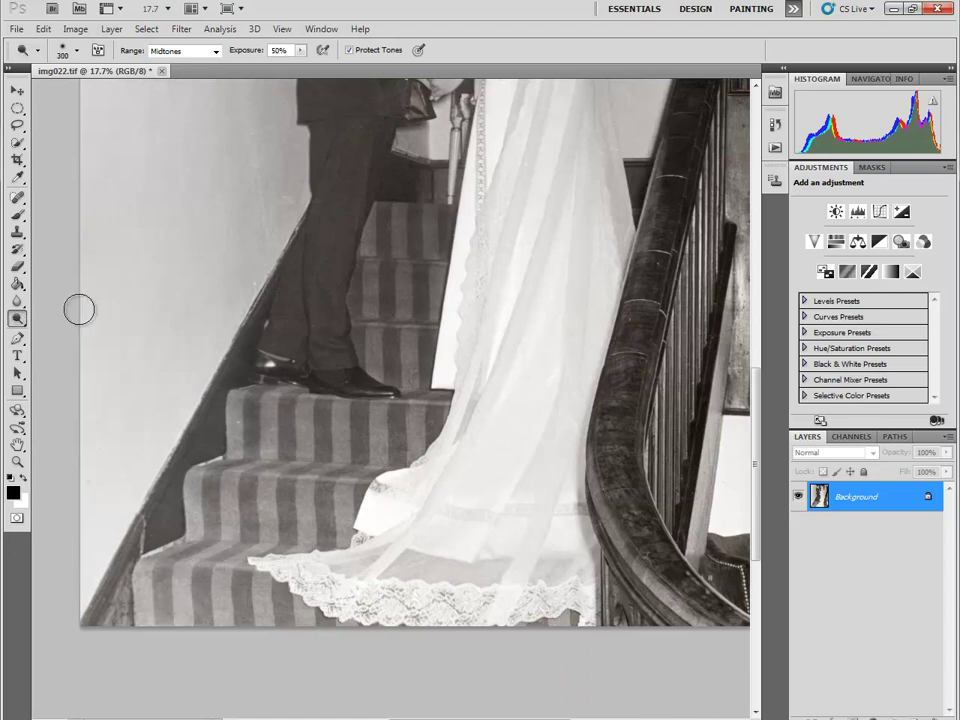
key("bracketleft")
key("bracketleft")
key("bracketleft")
left_click_drag(300, 50, 286, 72)
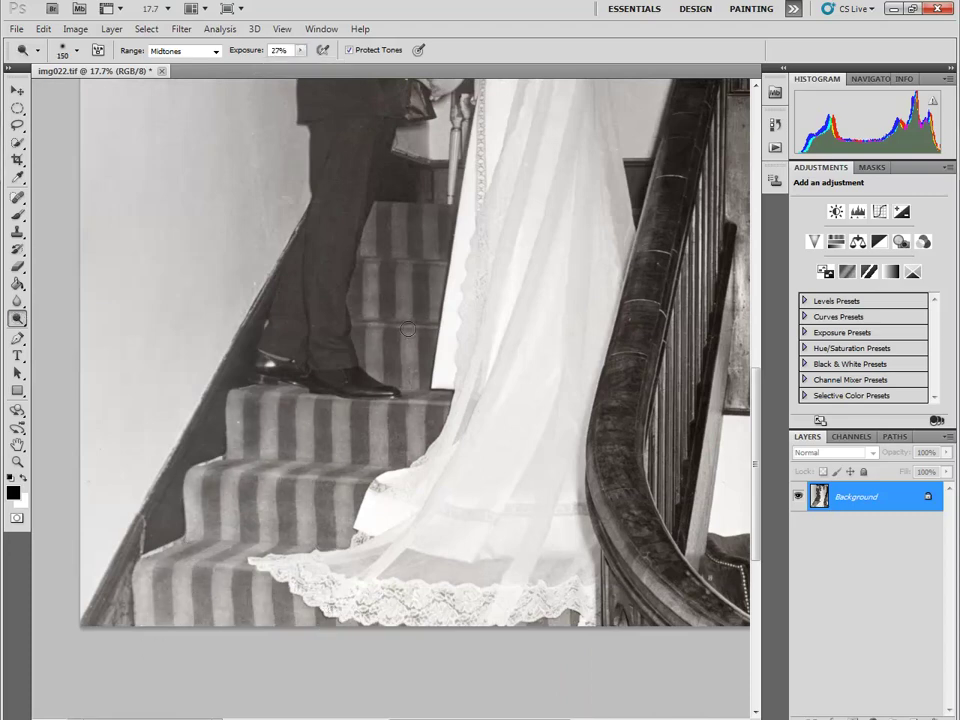
- Burn the banister, suit and stair shadows darker, targeting midtones with a larger brush
key("j")
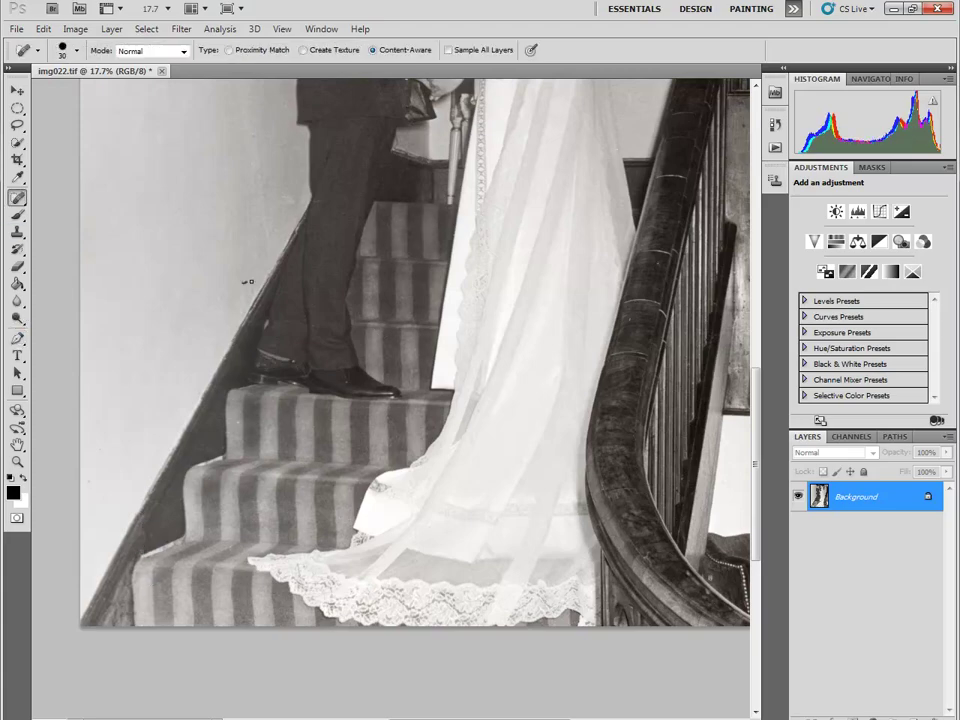
key("ctrl+0")
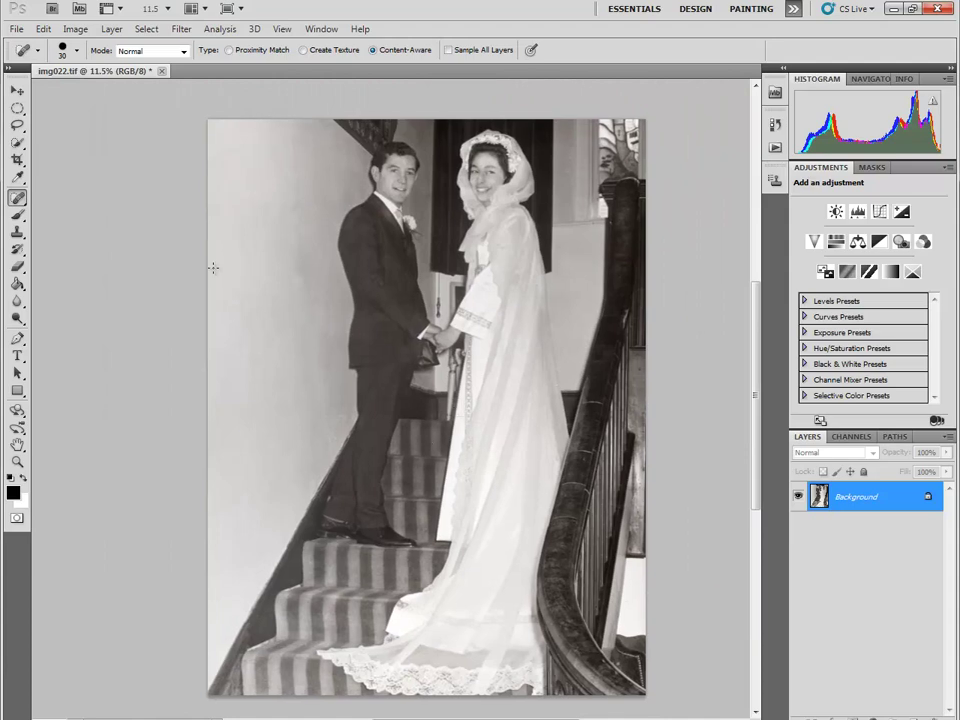
key("o")
key("bracketright")
key("bracketright")
key("bracketright")
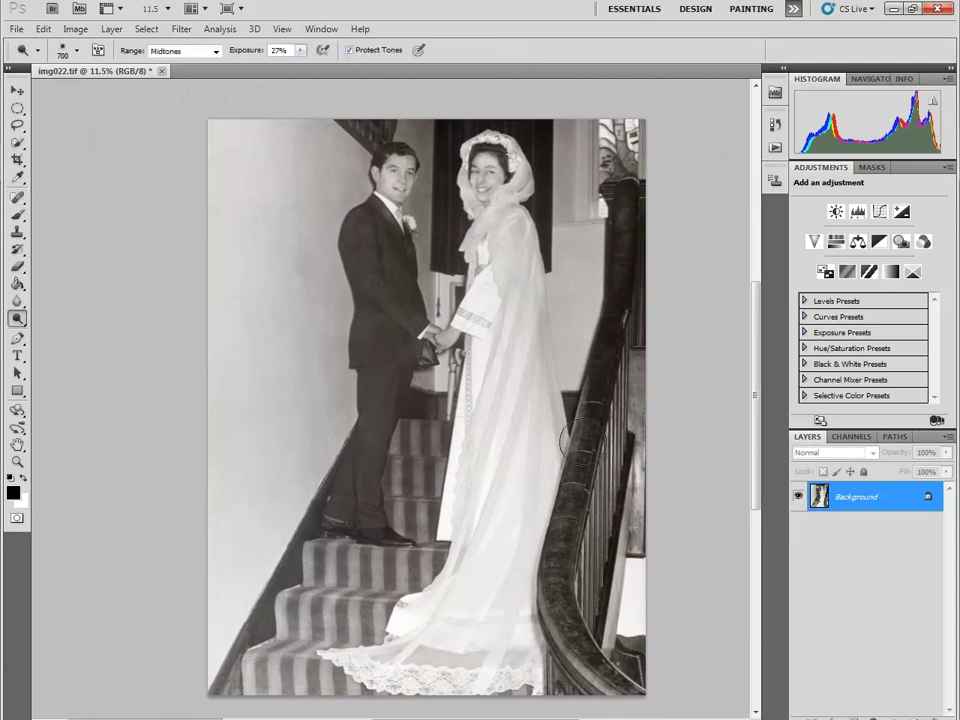
key("shift+o")
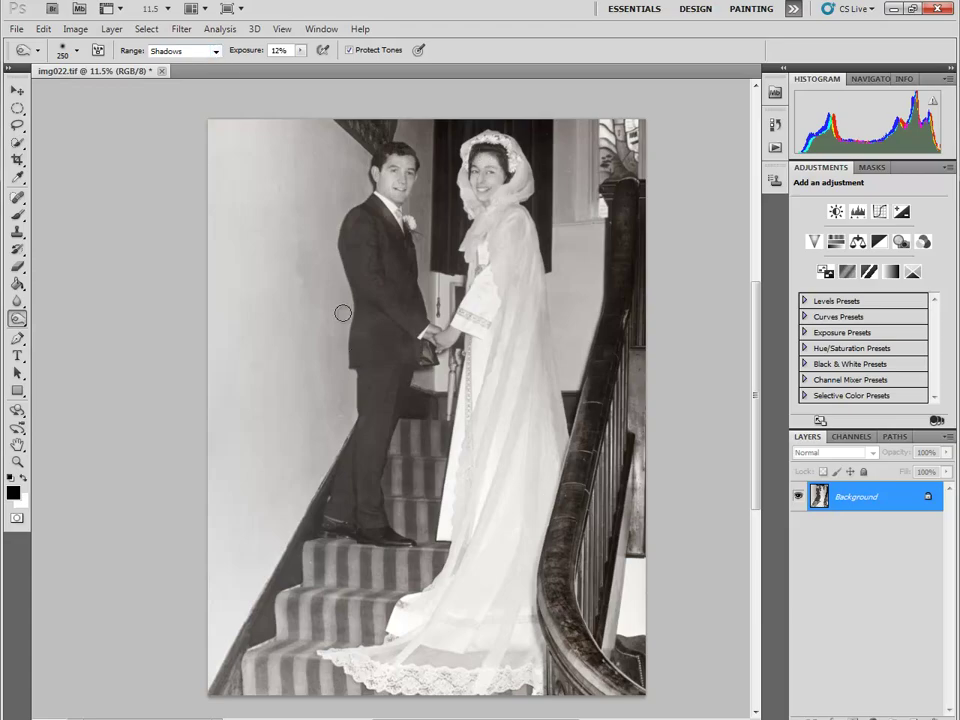
key("alt+shift+m")
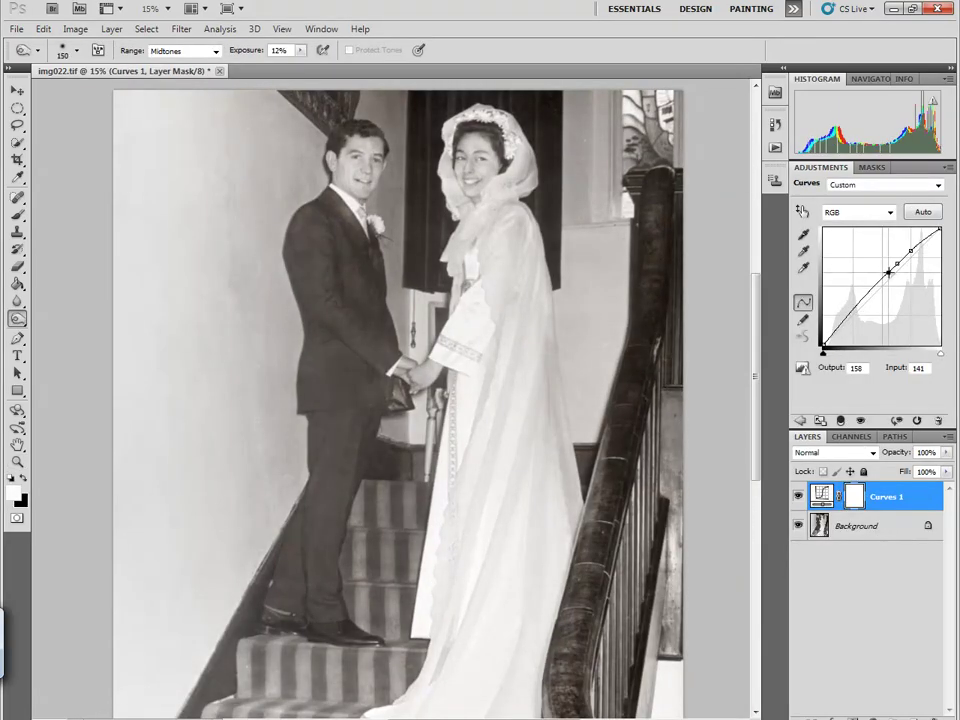
- Add points to the Curves layer and lift the midtones to boost contrast
left_click(873, 283)
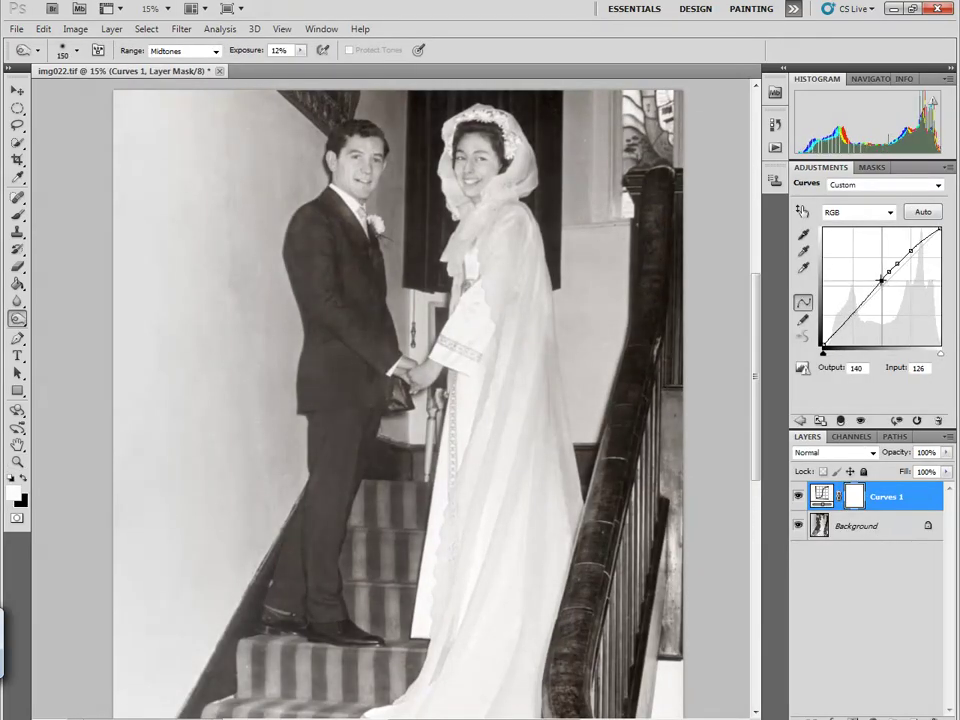
left_click(851, 315)
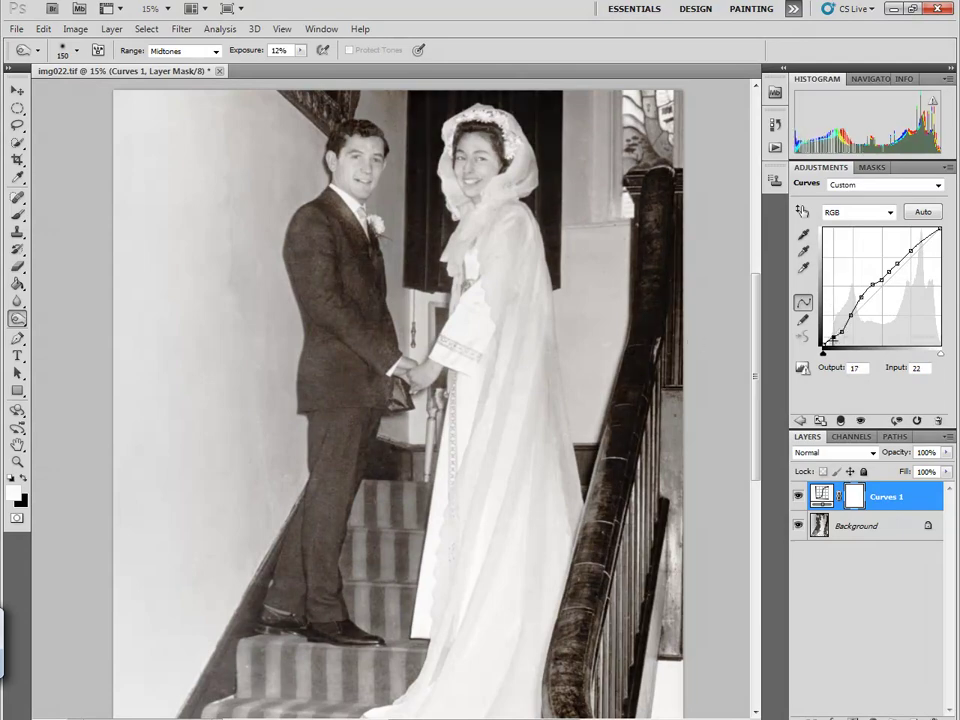
left_click_drag(880, 285, 893, 274)
left_click(910, 251)
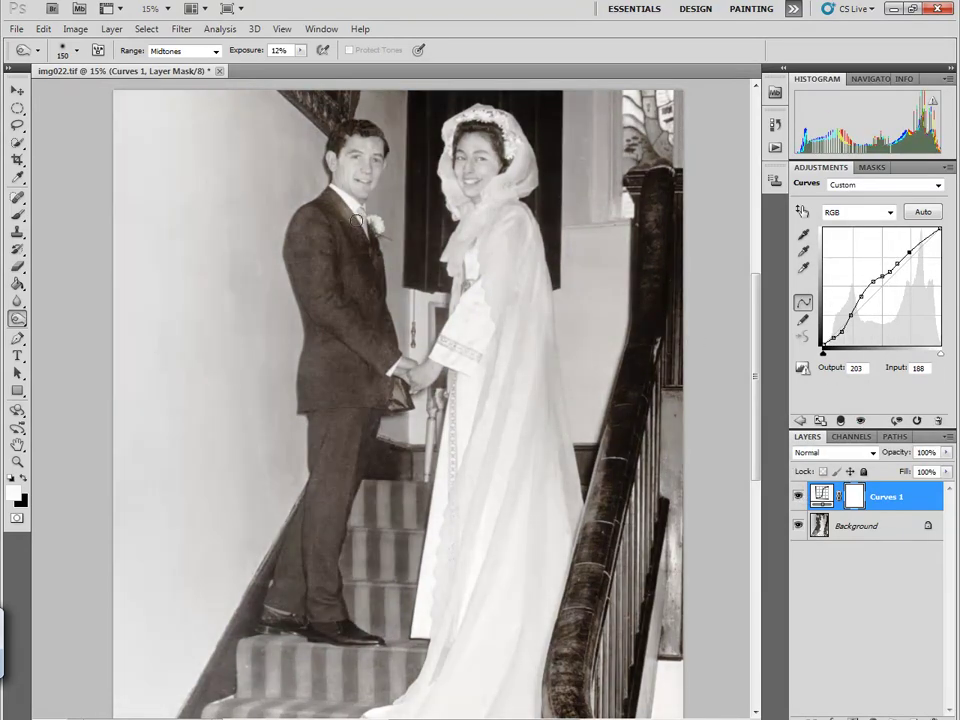
- Add a Black & White adjustment layer with Yellows raised and Reds set to 161
left_click(855, 525)
left_click(858, 229)
mouse_move(873, 267)
left_mouse_down()
mouse_move(851, 267)
mouse_move(873, 320)
left_mouse_up()
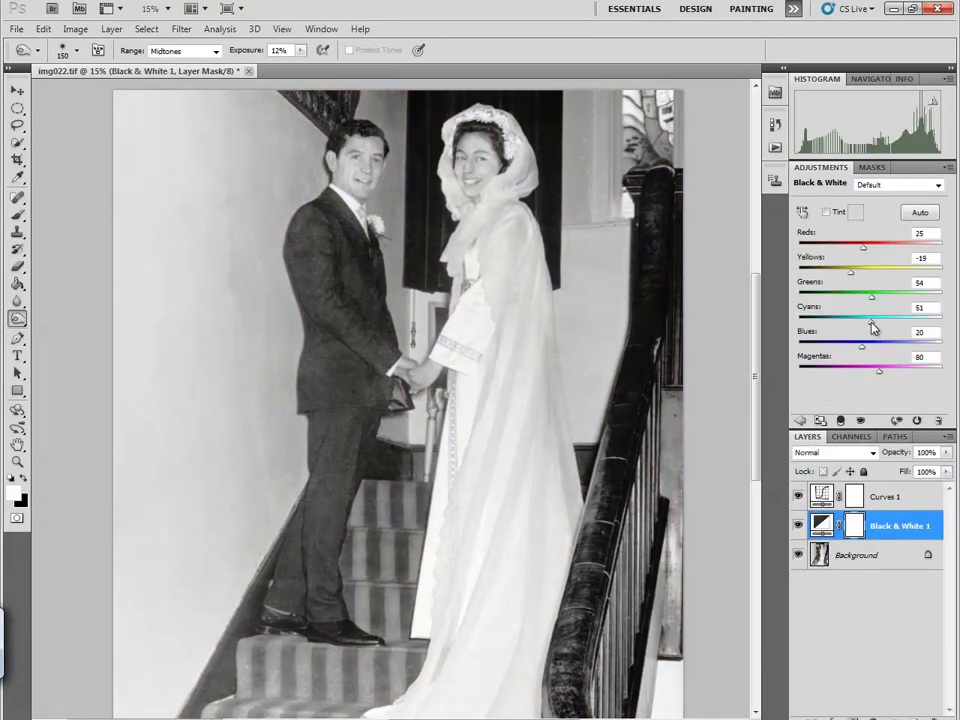
left_click_drag(843, 268, 902, 247)
left_click(885, 345)
- Zoom in on the couple's faces and set the Burn tool to Shadows with an 83 brush
key("shift+o")
key("alt+bracketleft")
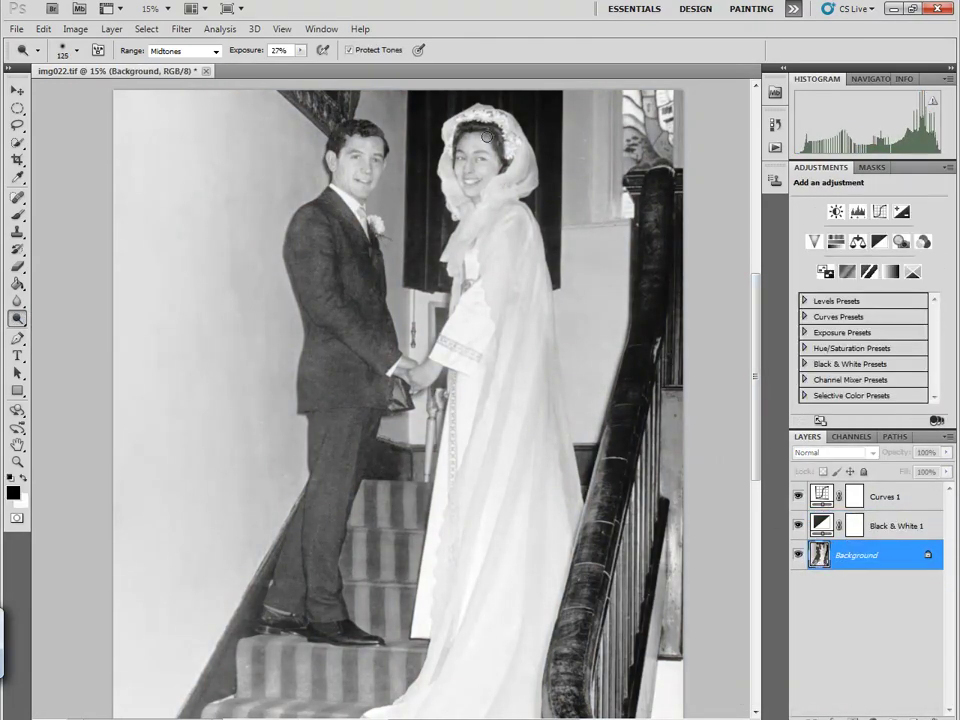
key("z")
left_click_drag(495, 234, 470, 234)
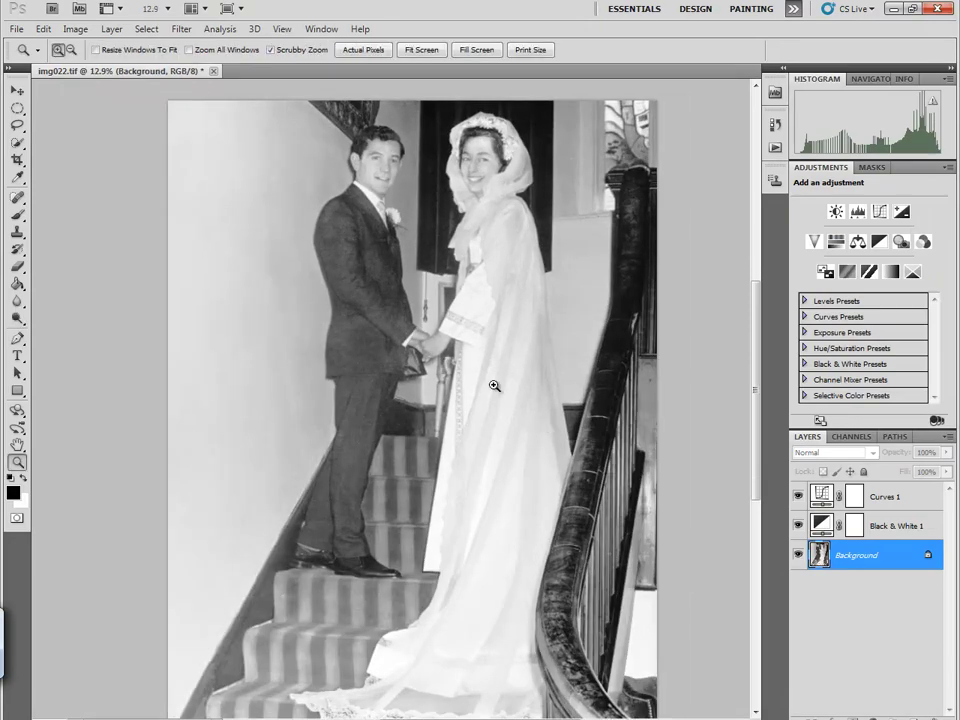
left_click_drag(494, 386, 516, 317)
key("alt+bracketright")
key("o")
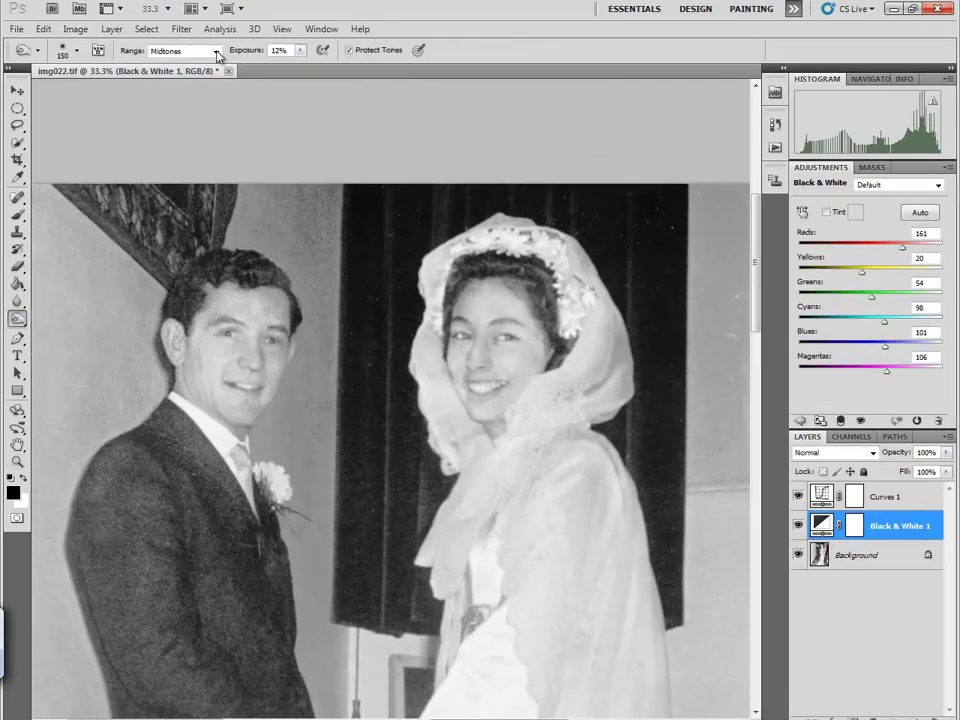
left_click(218, 55)
left_click(180, 63)
key("alt+bracketleft")
right_click(214, 116)
key("Return")
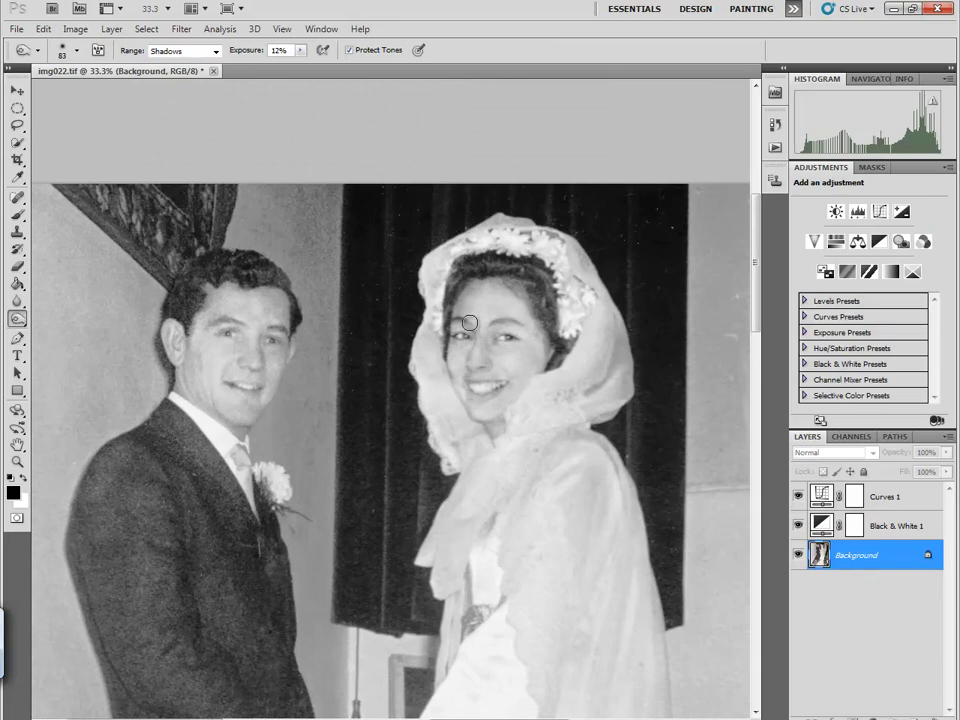
left_click(181, 28)
mouse_move(193, 208)
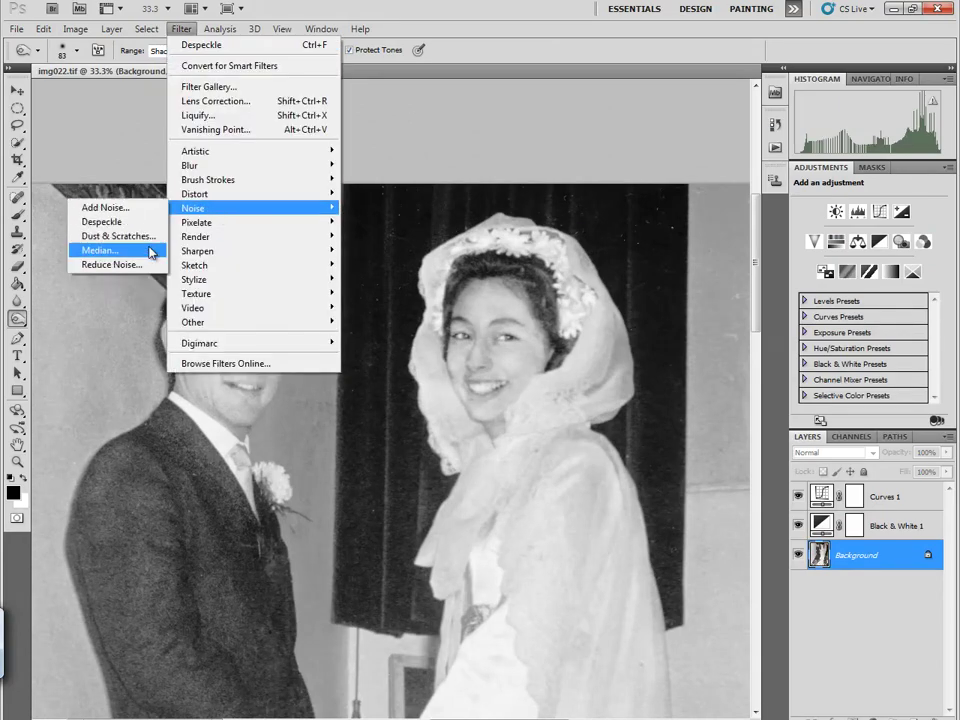
- Apply Dust & Scratches with a raised threshold to the photo
left_click(117, 236)
left_click_drag(800, 350, 843, 352)
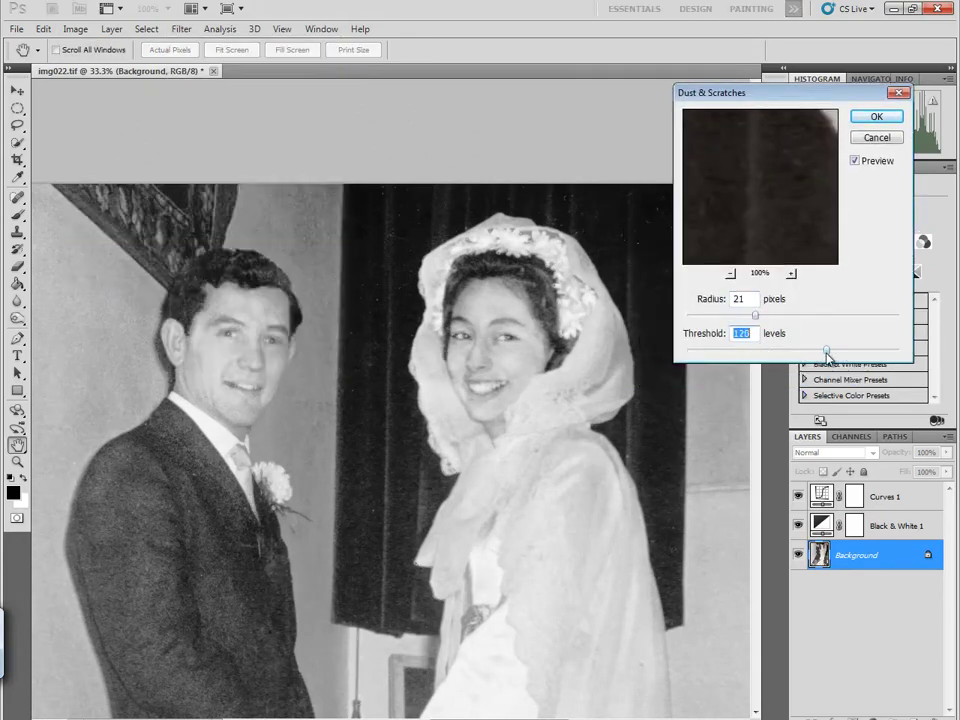
key("Return")
- Apply Reduce Noise to the photo and hide the Curves 1 layer
left_click(181, 28)
left_click(111, 264)
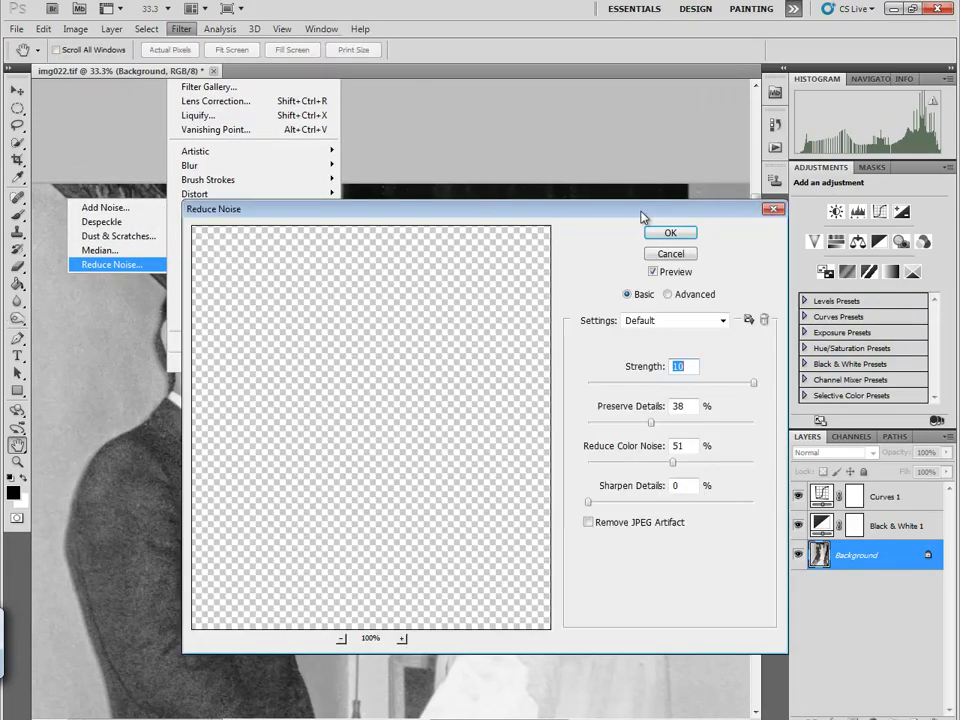
left_click_drag(641, 216, 817, 221)
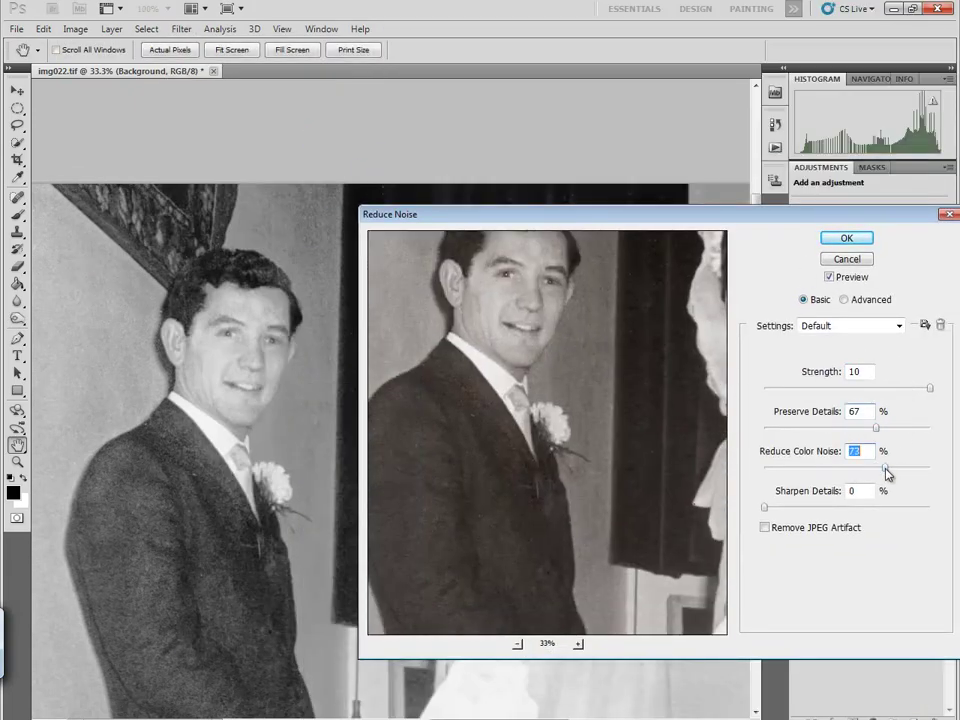
key("Return")
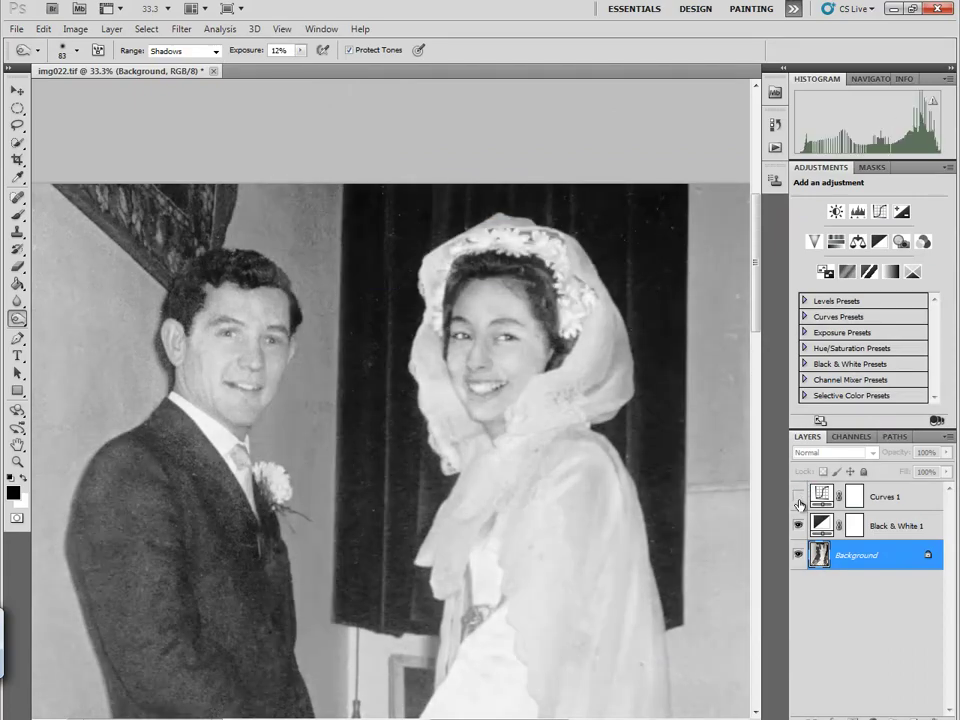
key("z")
left_click(797, 496)
- Apply Levels, entering 25 and brightening the midtones to 1.37
key("ctrl+l")
type("25")
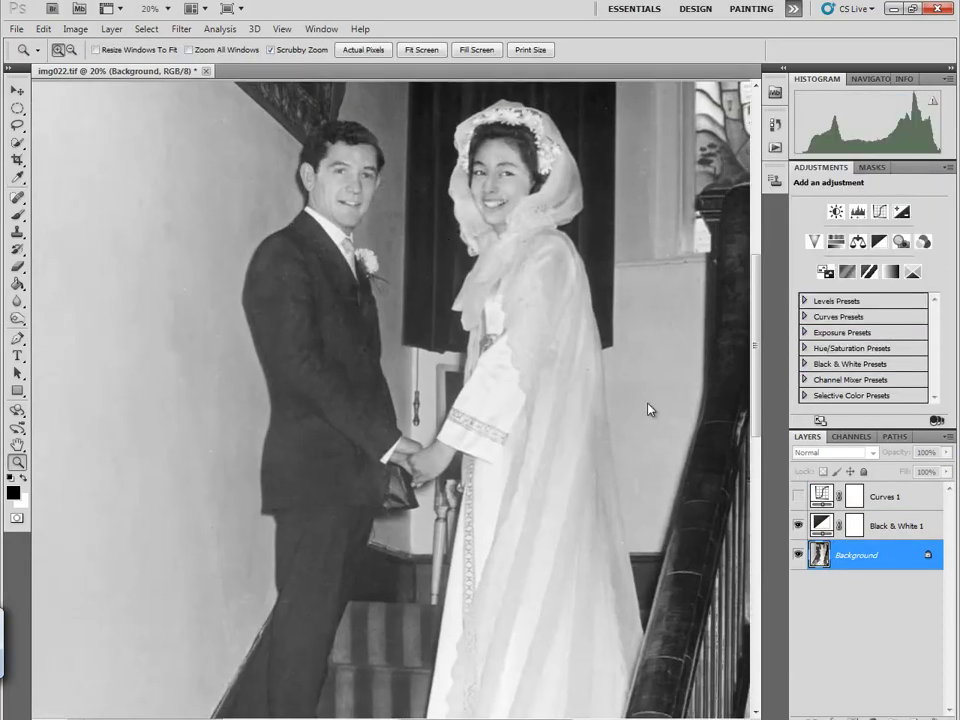
left_click_drag(755, 269, 729, 268)
key("Return")
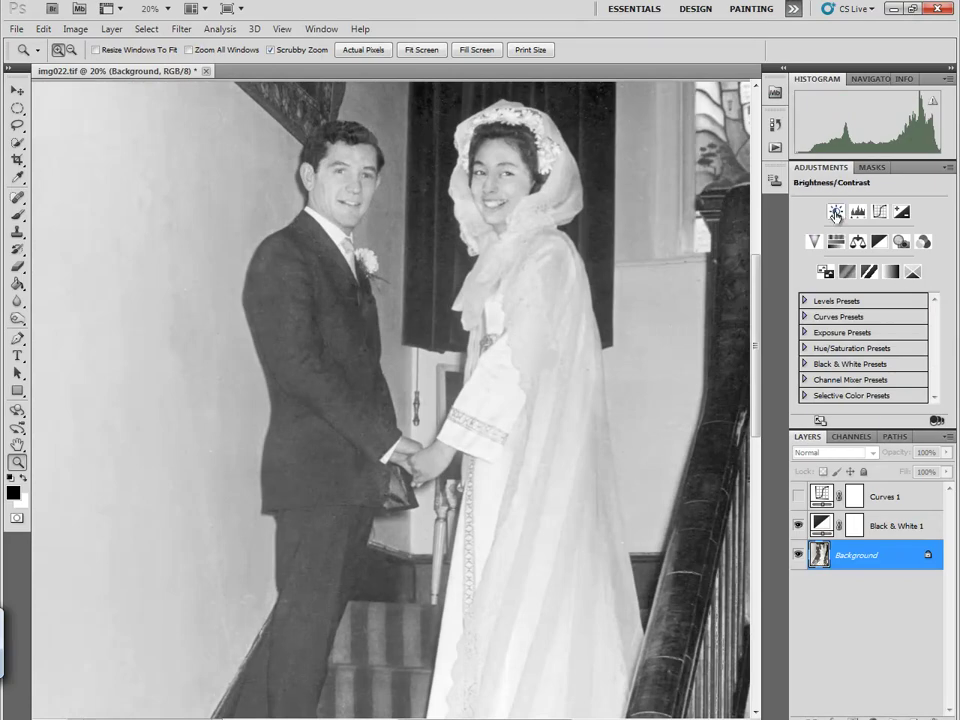
- Add Brightness/Contrast, Exposure and Black & White layers, merge visible, and delete the old Curves 1
left_click(835, 213)
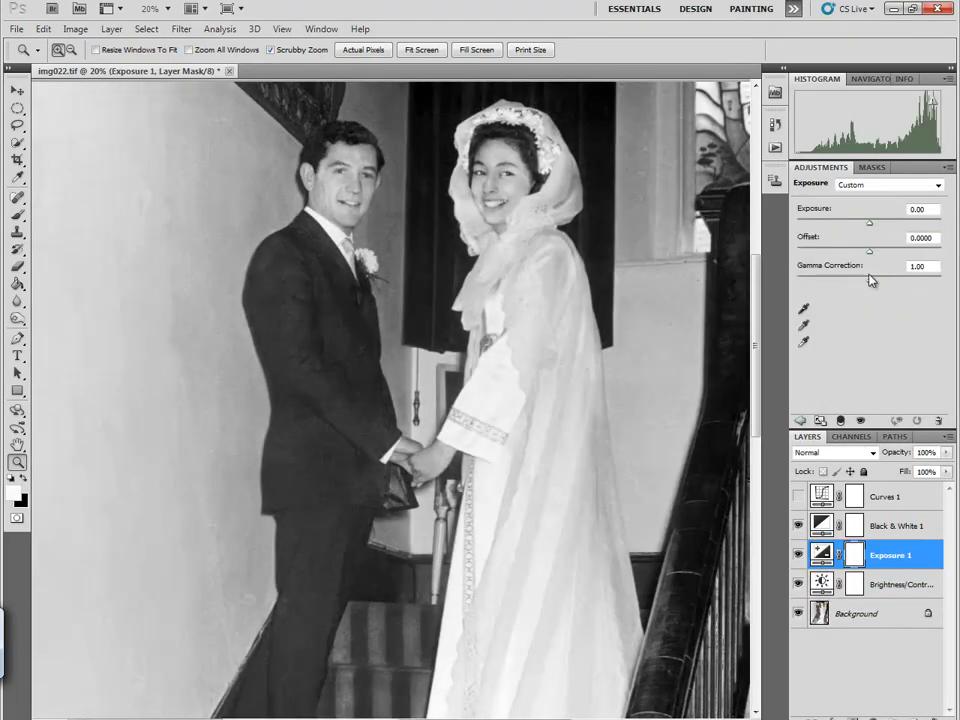
left_click_drag(870, 279, 876, 279)
left_click(800, 421)
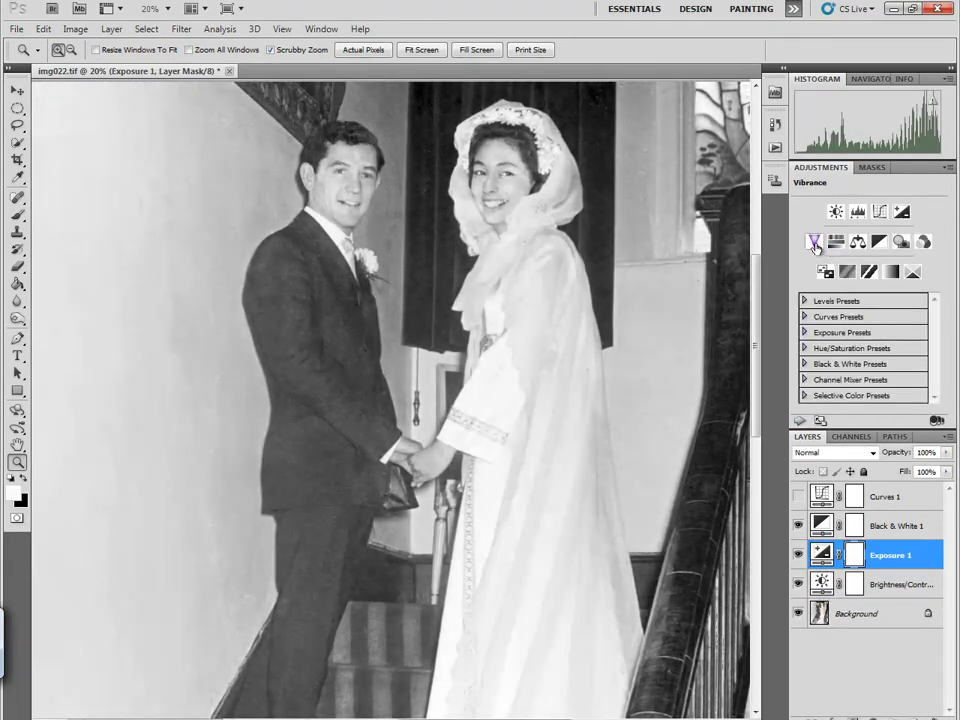
left_click(815, 242)
key("ctrl+shift+e")
scroll(658, 358, "down", 5)
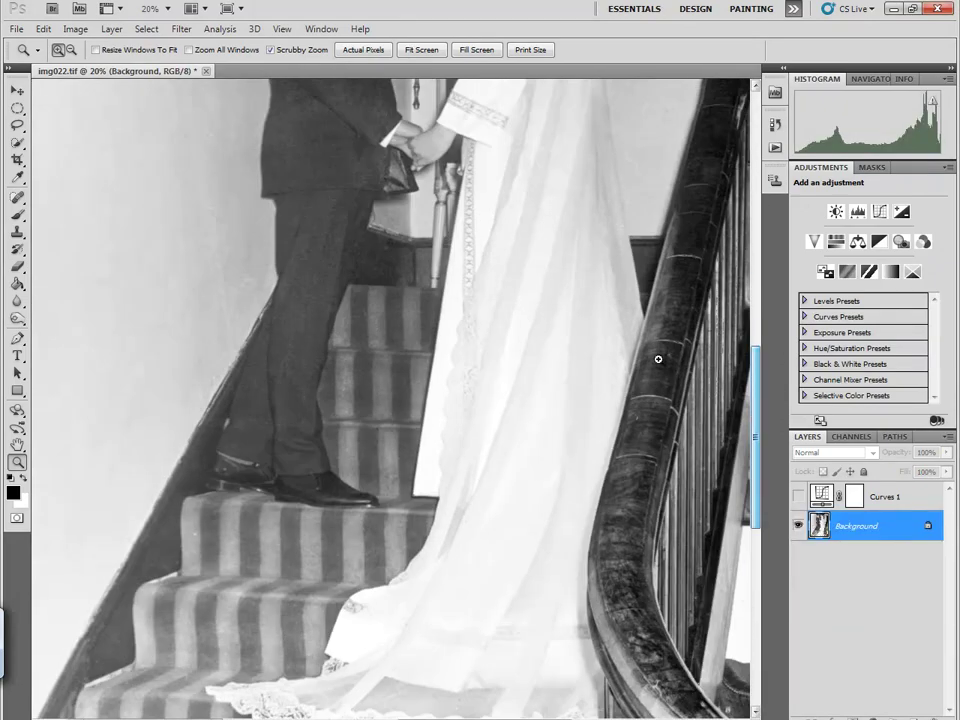
key("ctrl+0")
left_click(870, 496)
key("Delete")
- Add a new Curves layer, adjusting the Red, Green and Blue curves for a warm tint
left_click(439, 281)
left_click(181, 29)
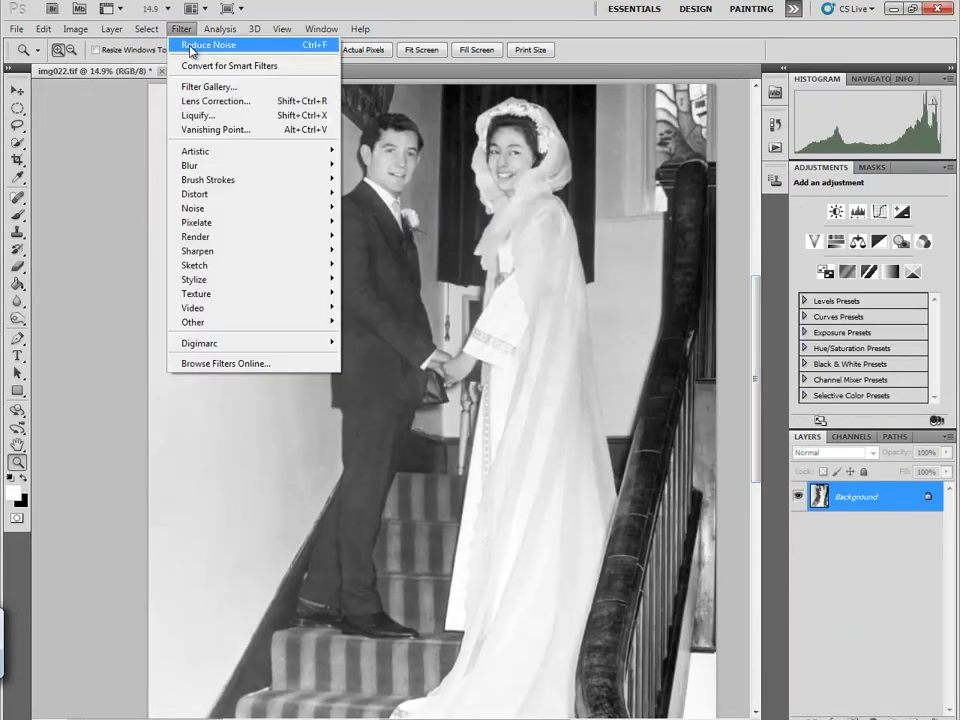
left_click(879, 211, "alt")
left_click(660, 236)
mouse_move(880, 290)
left_mouse_down()
mouse_move(900, 268)
mouse_move(891, 268)
mouse_move(898, 279)
left_mouse_up()
left_click(889, 213)
left_click(840, 228)
left_click(889, 213)
left_click(840, 228)
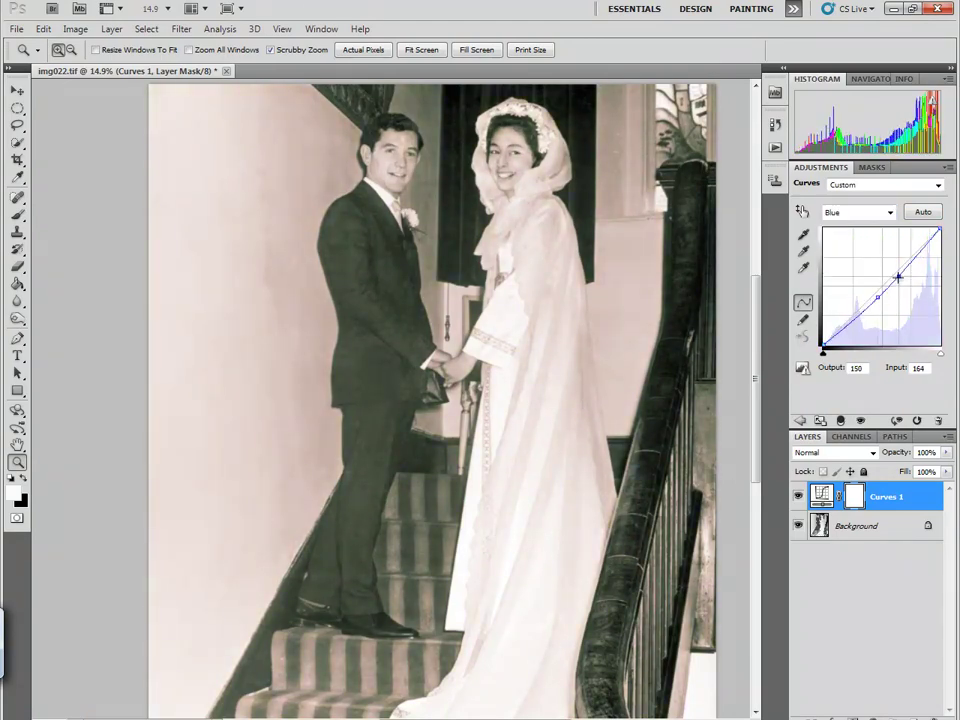
- Fill the Curves 1 mask with black to hide the tint, then zoom in on the groom's face
key("ctrl+i")
key("x")
key("b")
left_click_drag(390, 130, 440, 130)
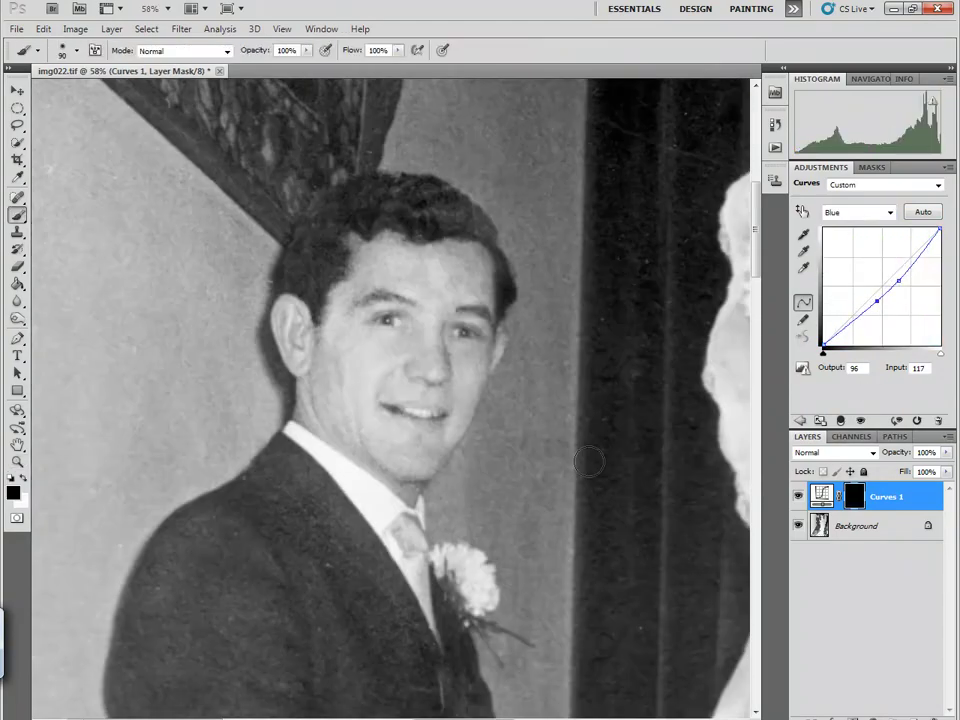
scroll(588, 461, "up", 1)
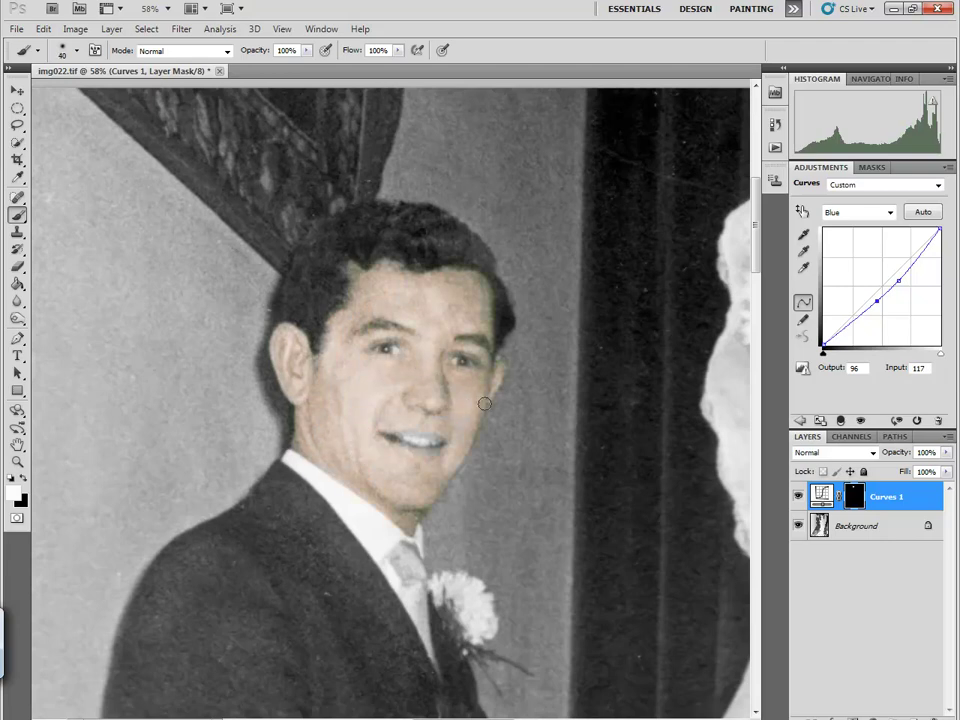
left_click_drag(349, 358, 426, 502)
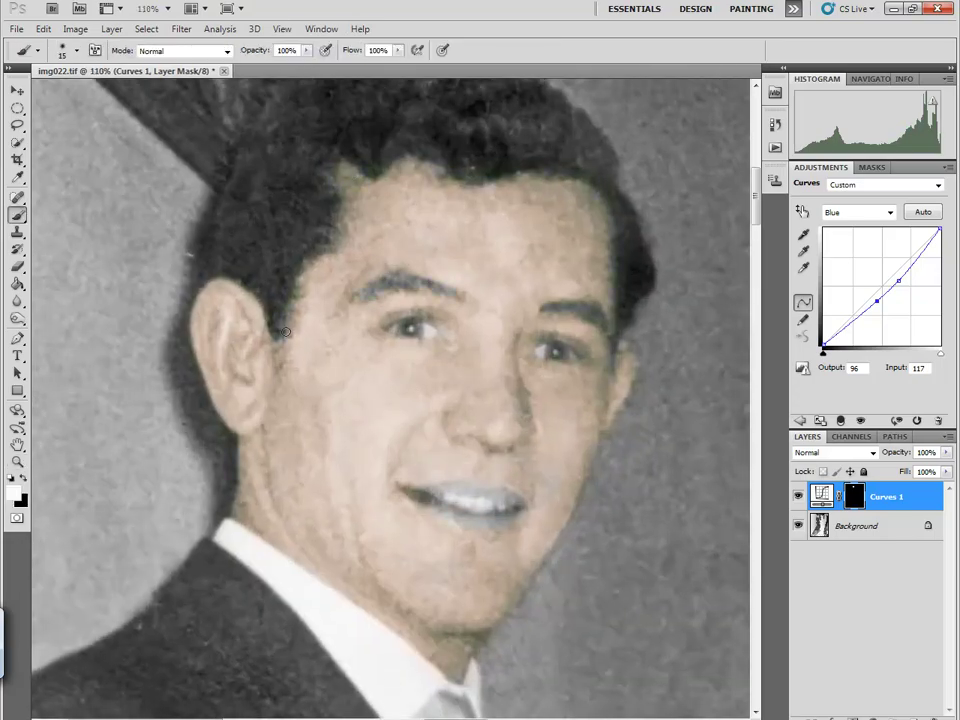
- Refine the Blue and Red skin-tone curves and paint white over both faces with a larger brush
mouse_move(880, 296)
left_mouse_down()
mouse_move(900, 264)
mouse_move(882, 281)
left_mouse_up()
key("alt+3")
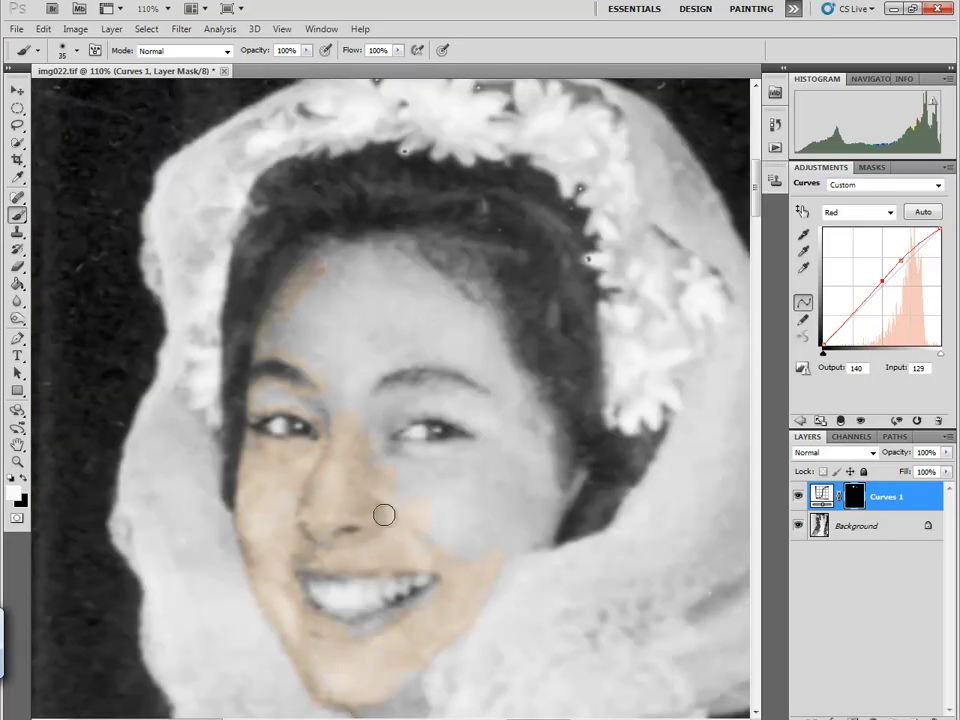
scroll(467, 528, "down", 5)
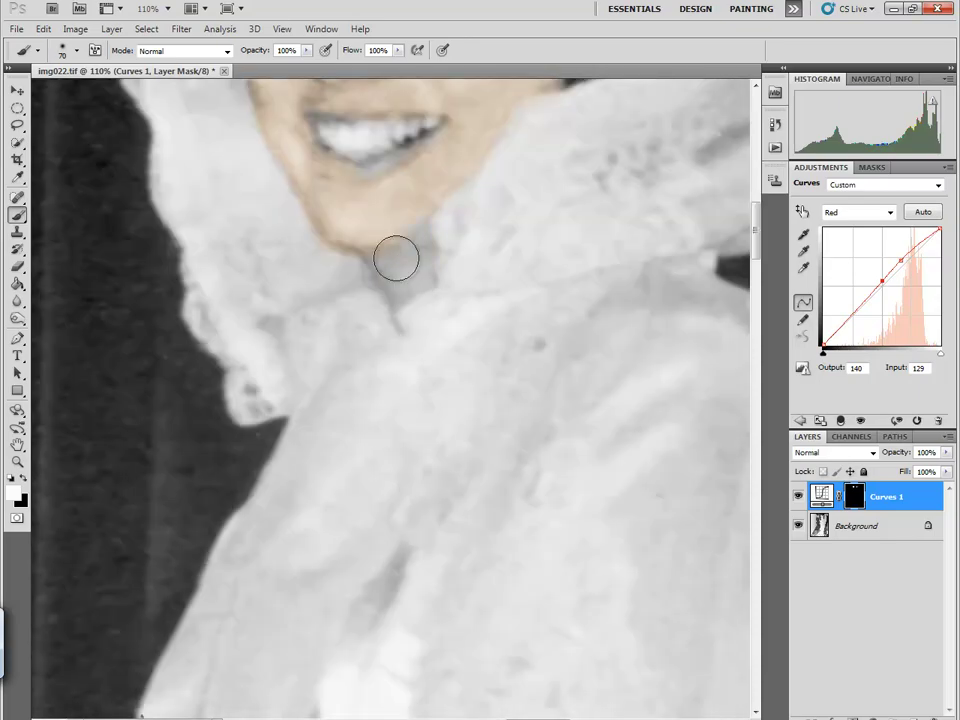
scroll(396, 259, "up", 2)
scroll(527, 368, "up", 4)
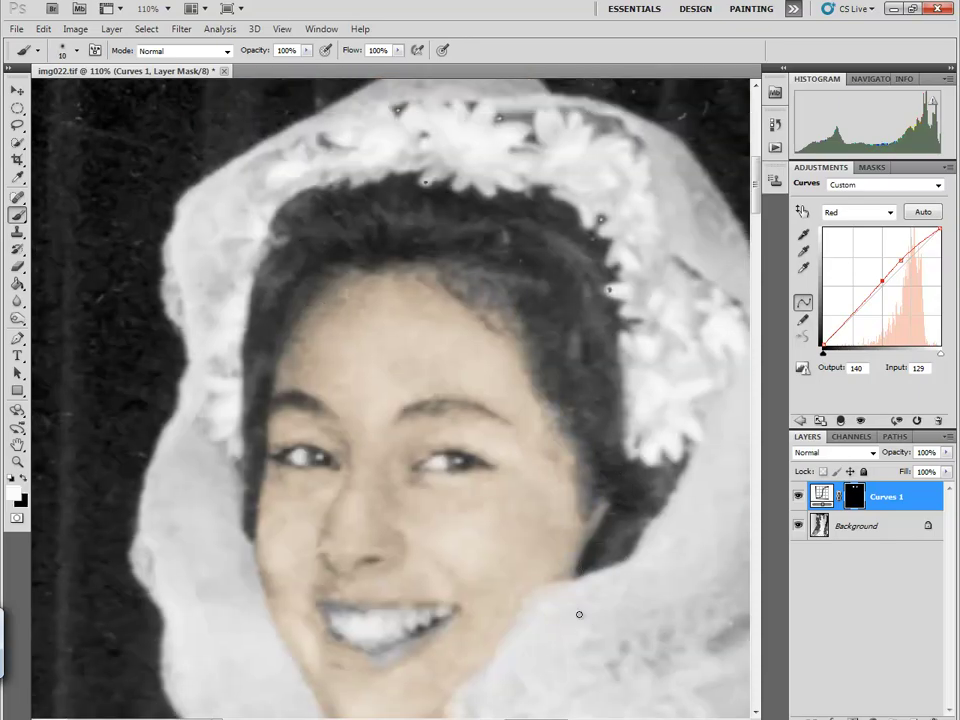
scroll(579, 614, "down", 3)
key("bracketright")
key("x")
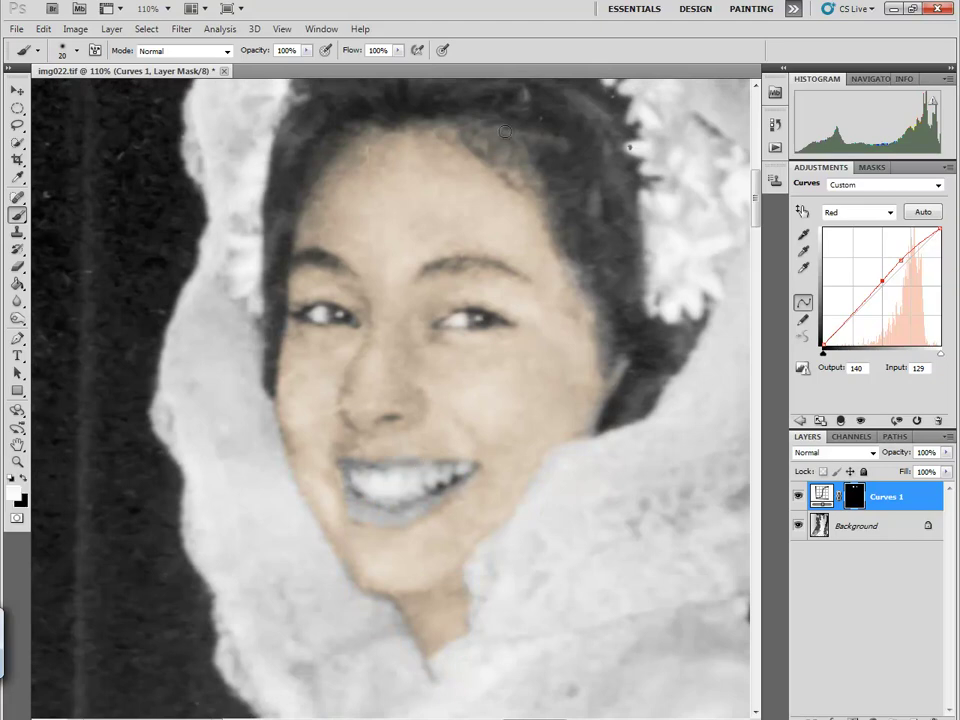
scroll(592, 376, "down", 2)
scroll(497, 381, "down", 4)
- Adjust the skin layer's Green and Blue curves, adding a point on the Blue curve
left_click(870, 212)
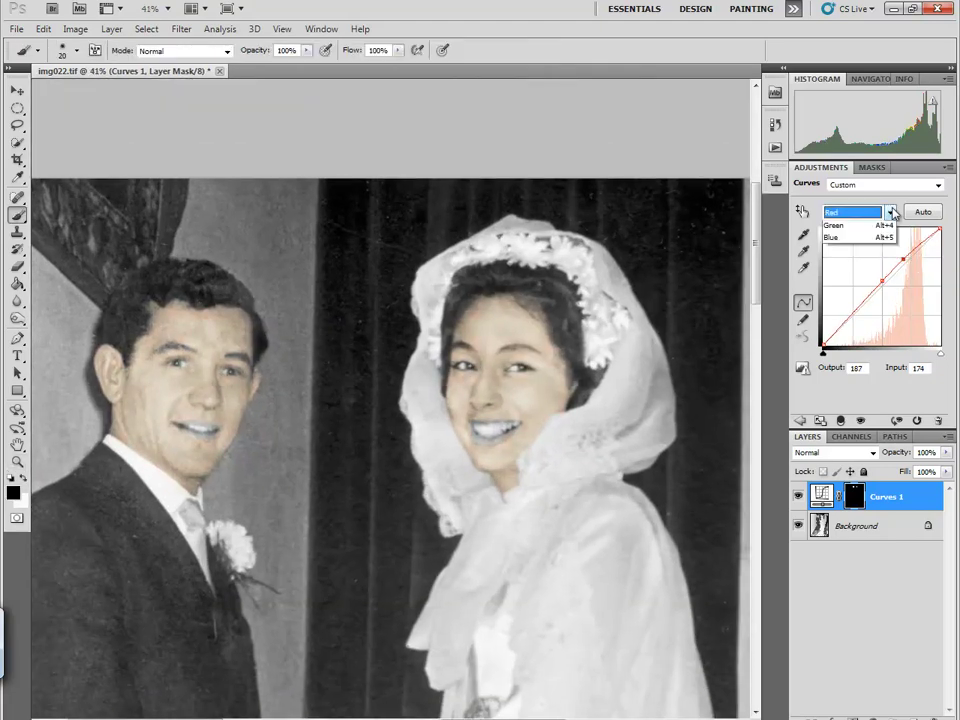
left_click(845, 224)
left_click(890, 212)
left_click(855, 268)
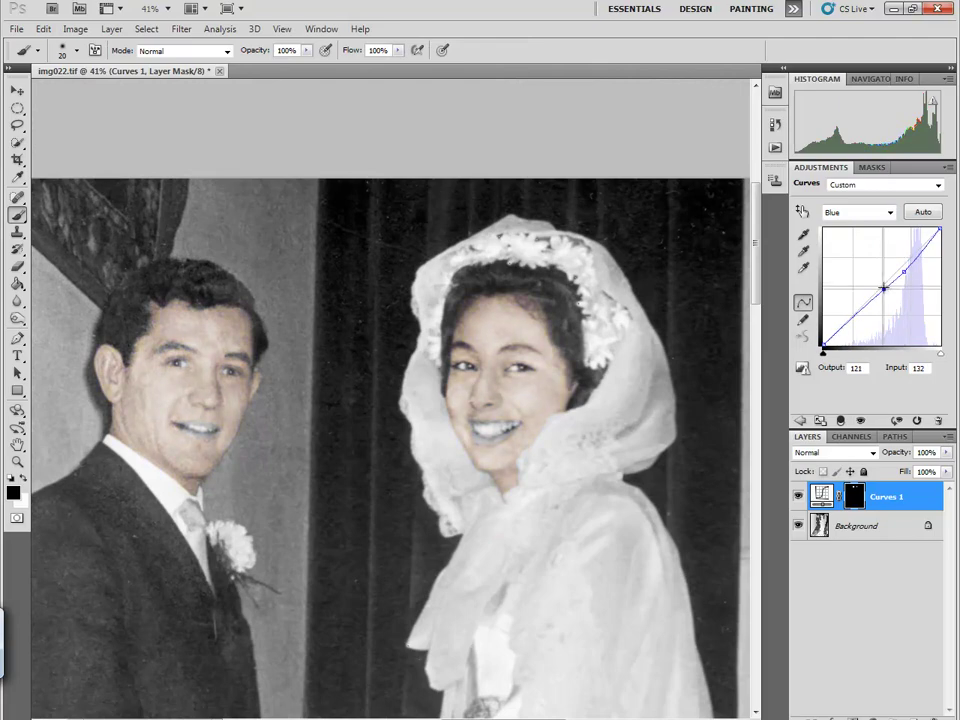
left_click(861, 307)
key("alt+3")
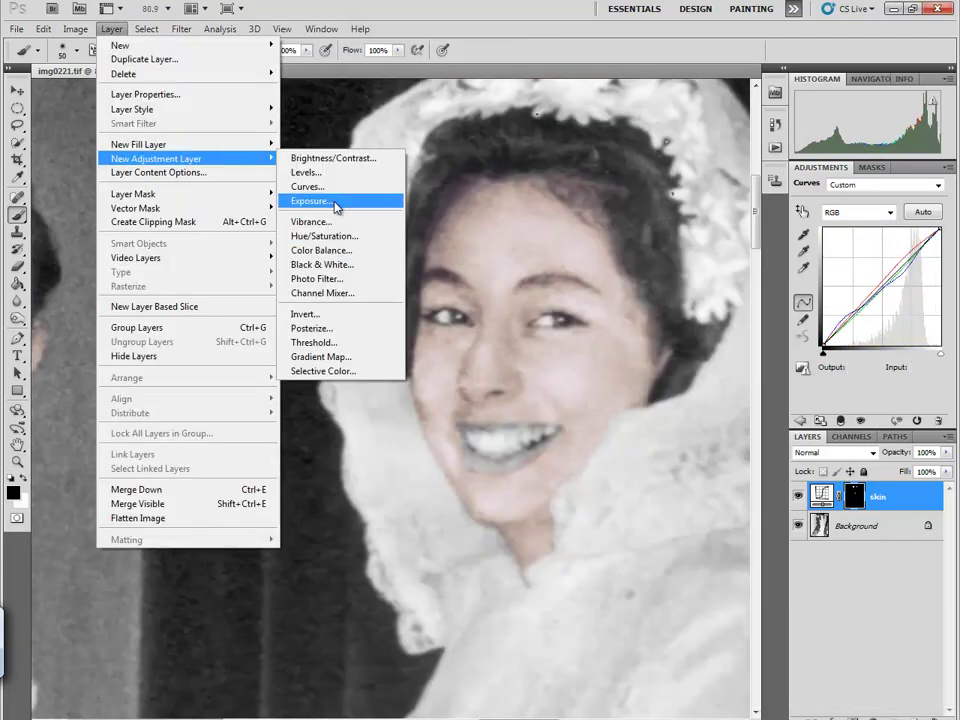
- Add a Curves layer named 'lips h', fill its mask with black, and adjust its Green and Blue curves
left_click(308, 187)
type("lips h")
key("Return")
left_click(860, 212)
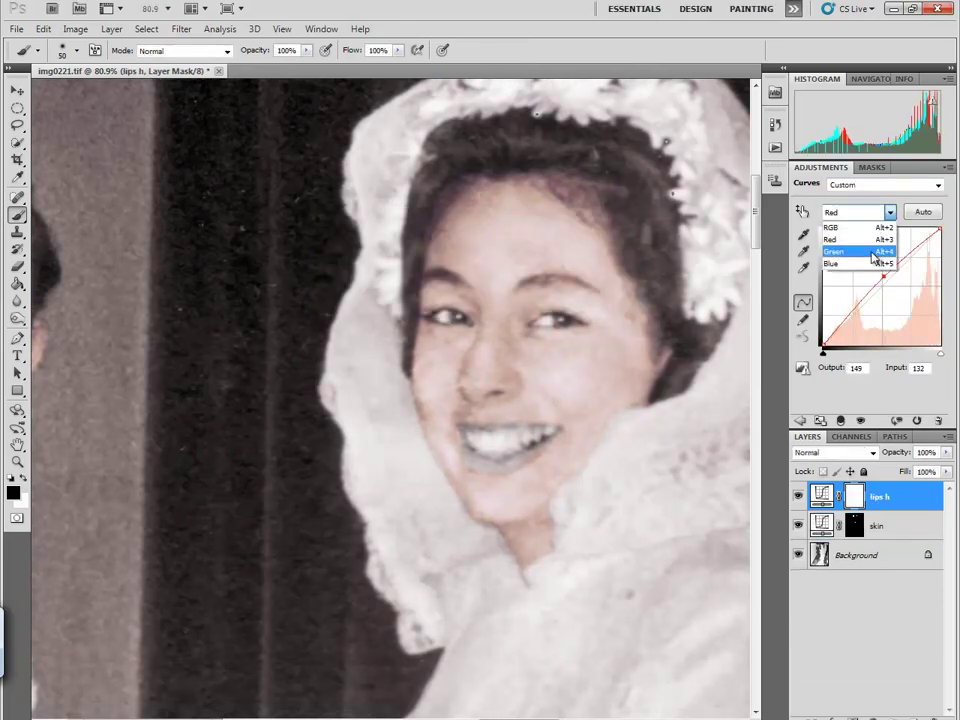
left_click(850, 248)
left_click(880, 292)
key("alt+5")
left_click_drag(880, 292, 887, 283)
key("ctrl+i")
key("x")
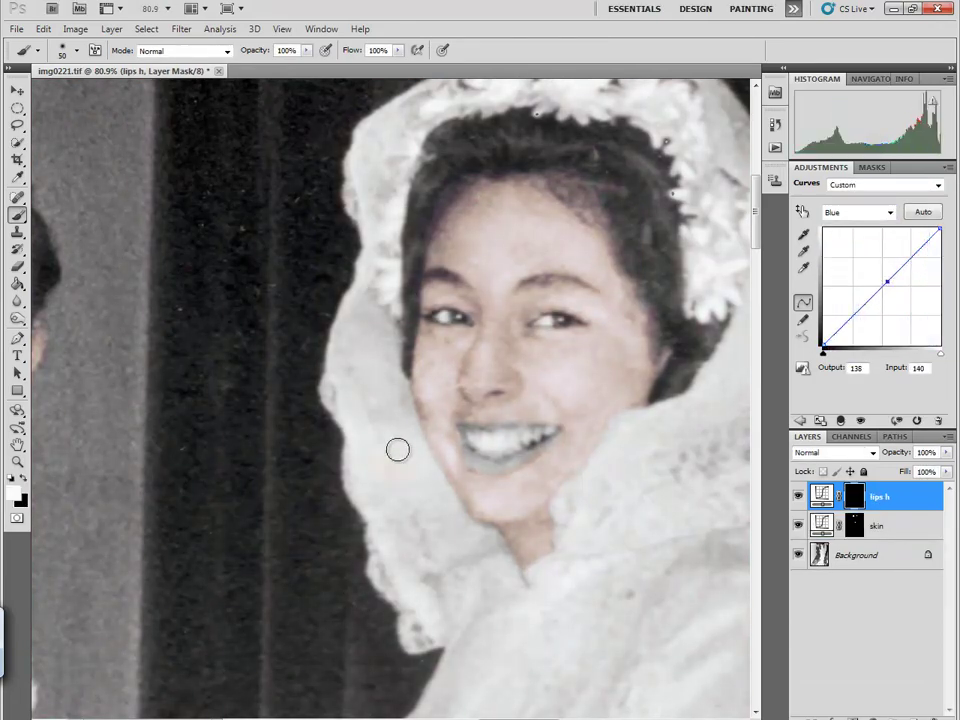
- Raise the 'lips h' Red curve to redden the lips, with white set for painting
left_click(885, 184)
key("x")
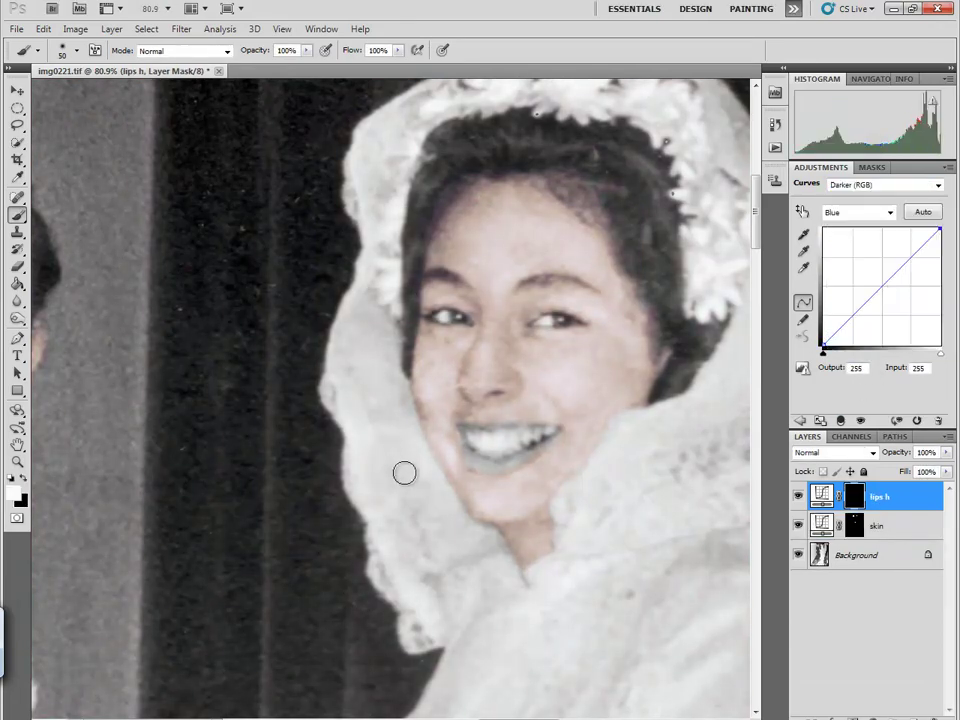
left_click(889, 212)
left_click(862, 238)
key("x")
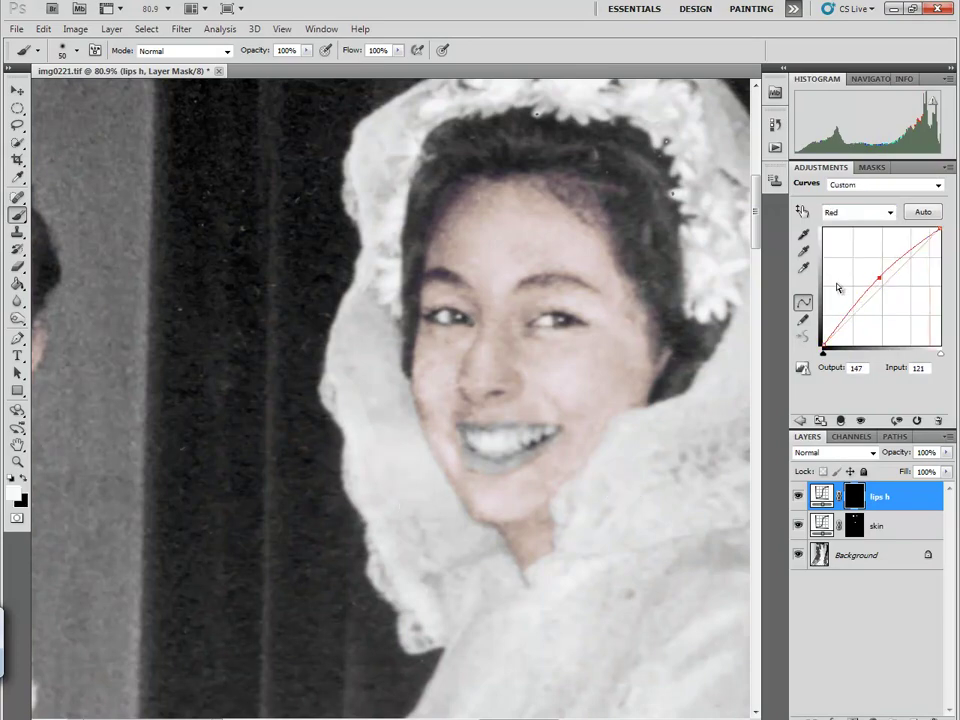
left_click_drag(879, 283, 883, 278)
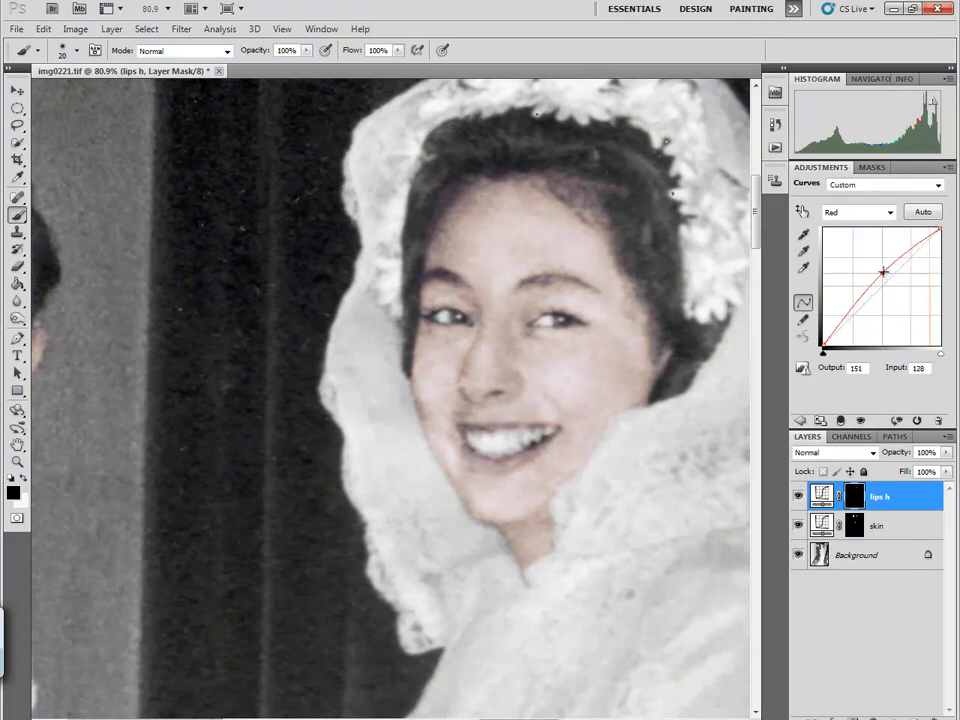
key("alt+4")
key("alt+5")
key("x")
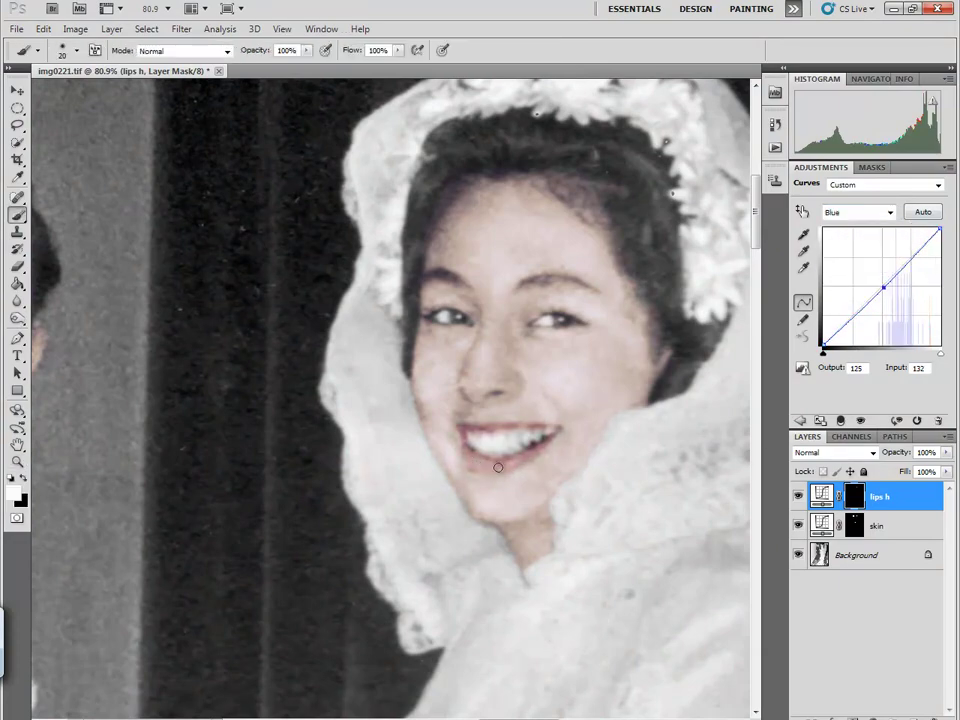
scroll(500, 397, "down", 3)
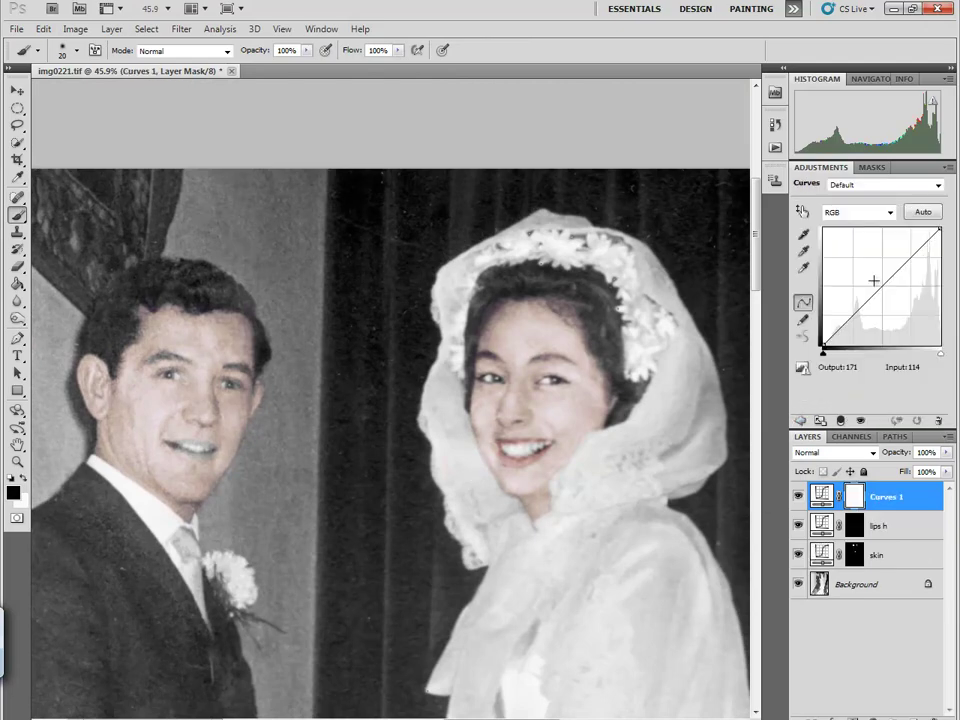
- Raise the Red curve on a new Curves layer named 'lips him', zoomed onto the groom's face
key("alt+3")
left_click_drag(879, 292, 879, 286)
double_click(884, 497)
type("lips")
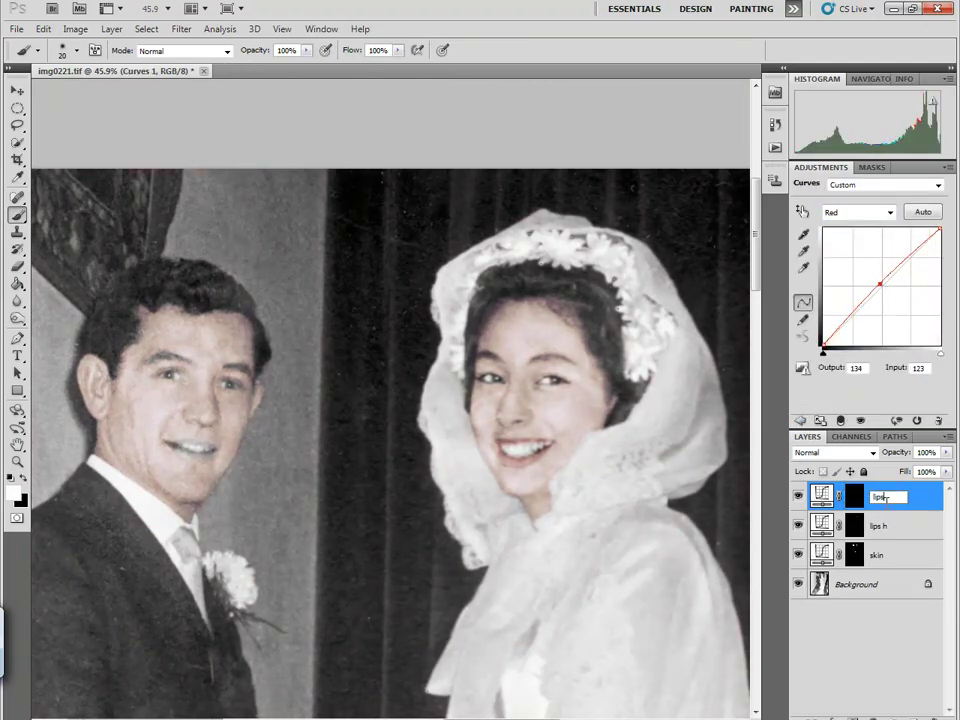
key("Return")
left_click_drag(200, 424, 242, 424)
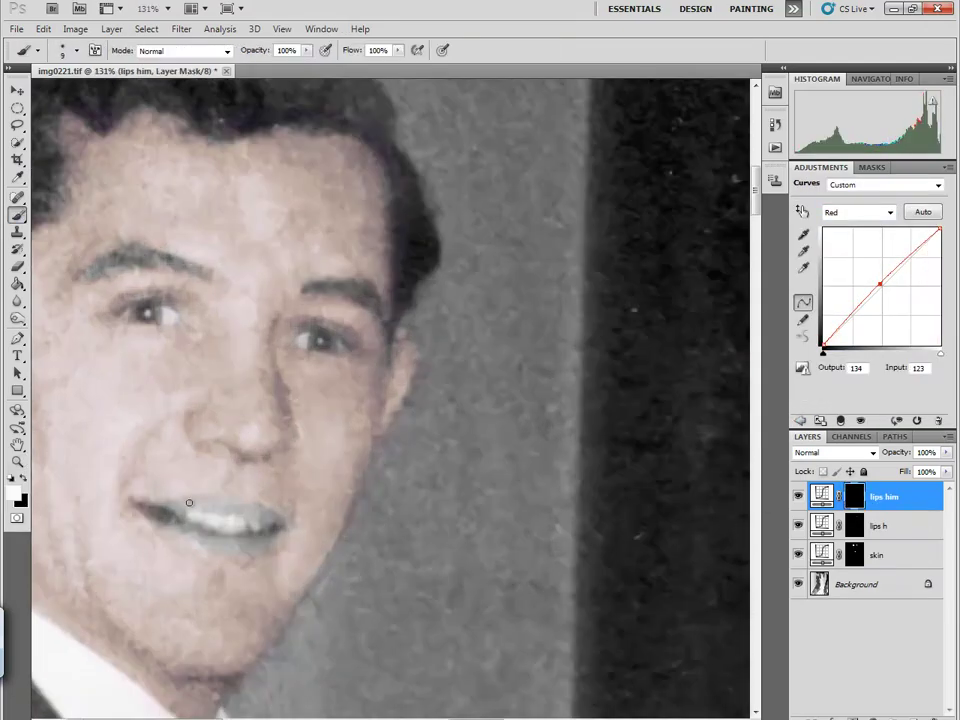
- Raise the Green curve point for the lips and compare against the skin and 'lips h' layers
key("alt+5")
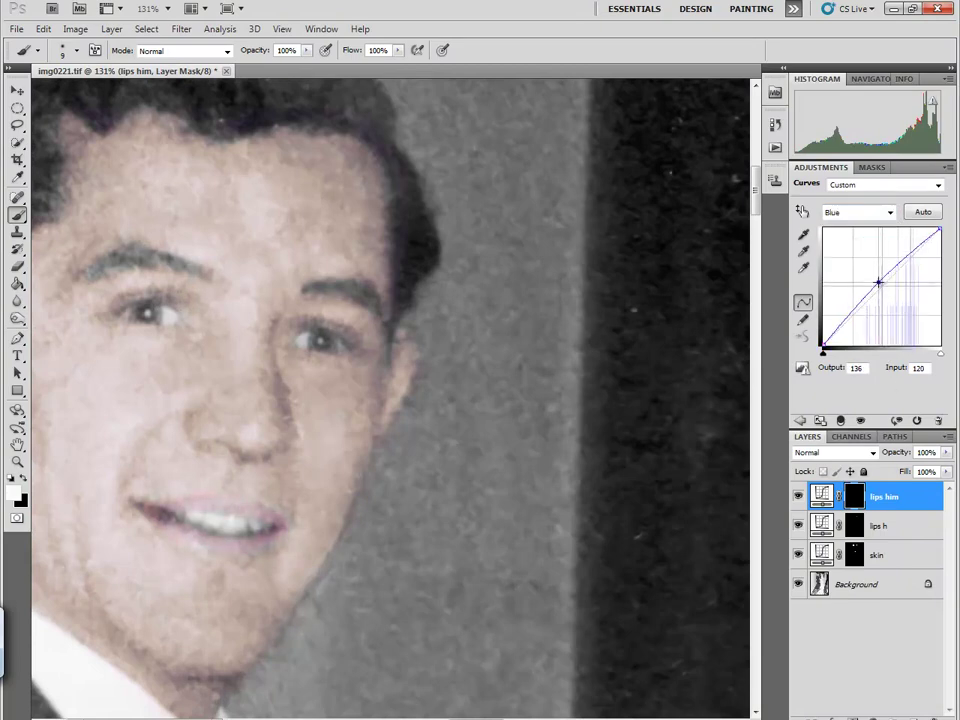
left_click(889, 212)
left_click(873, 252)
left_click(889, 212)
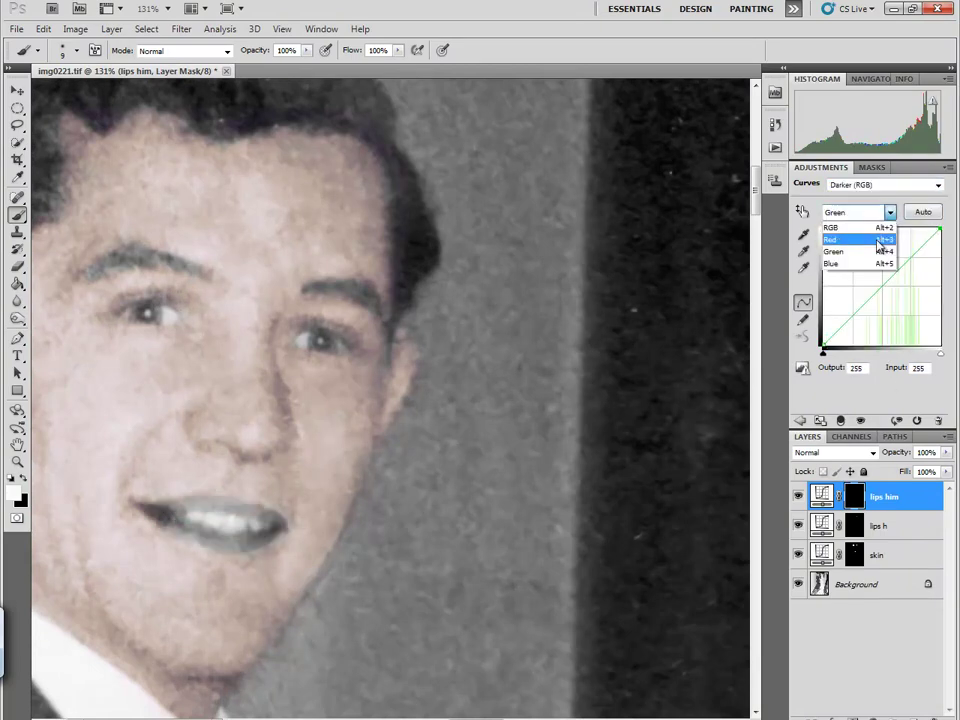
left_click(831, 240)
key("alt+4")
left_click_drag(883, 285, 883, 276)
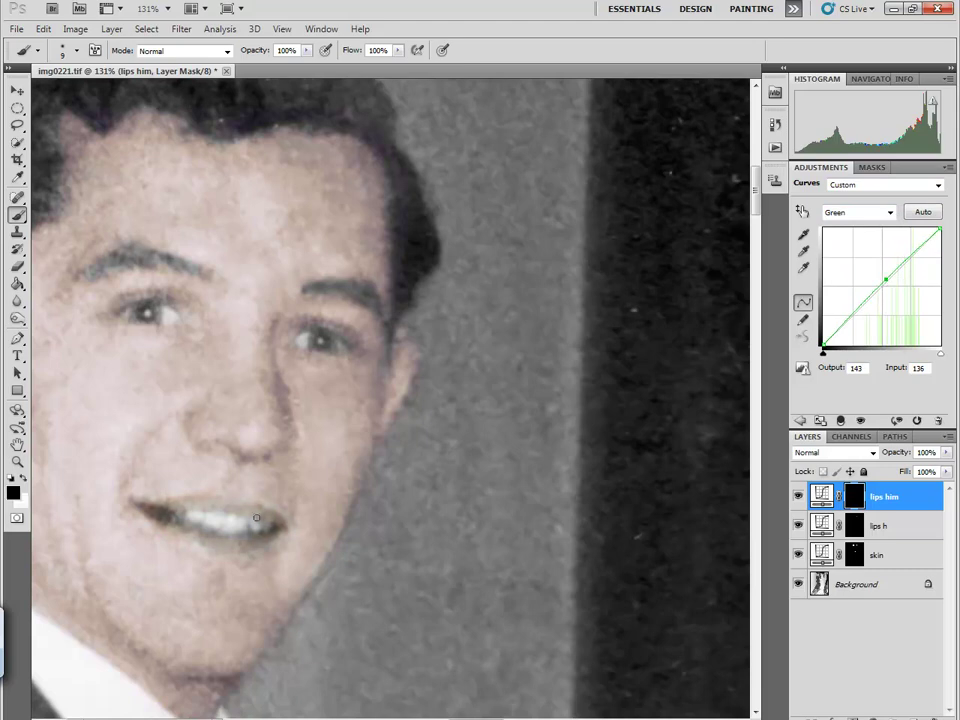
key("alt+bracketleft")
key("alt+bracketleft")
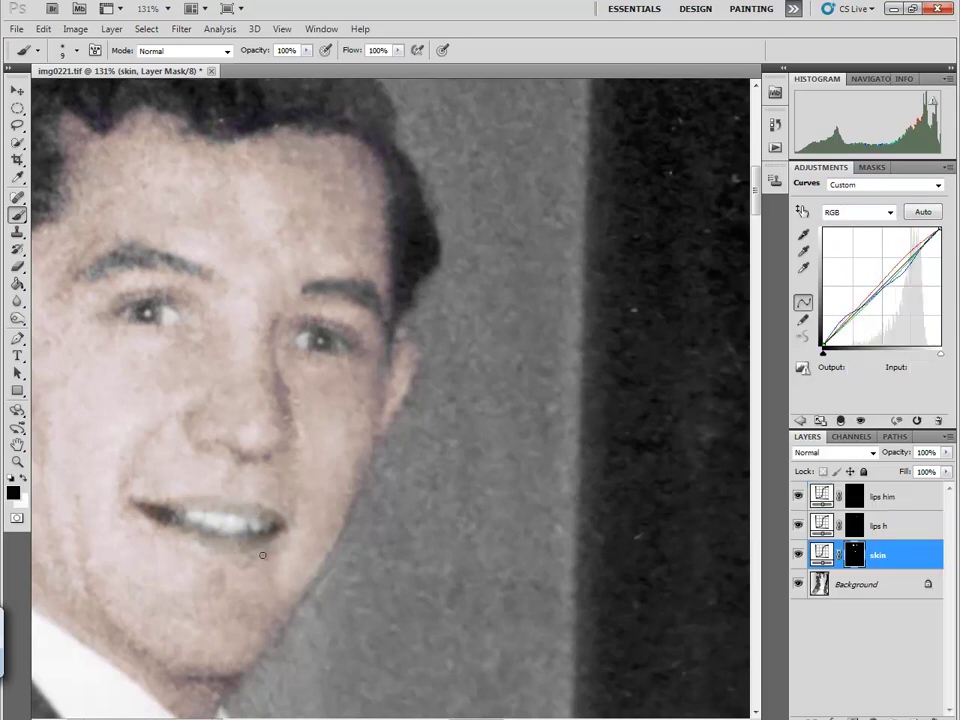
key("alt+bracketright")
key("alt+bracketleft")
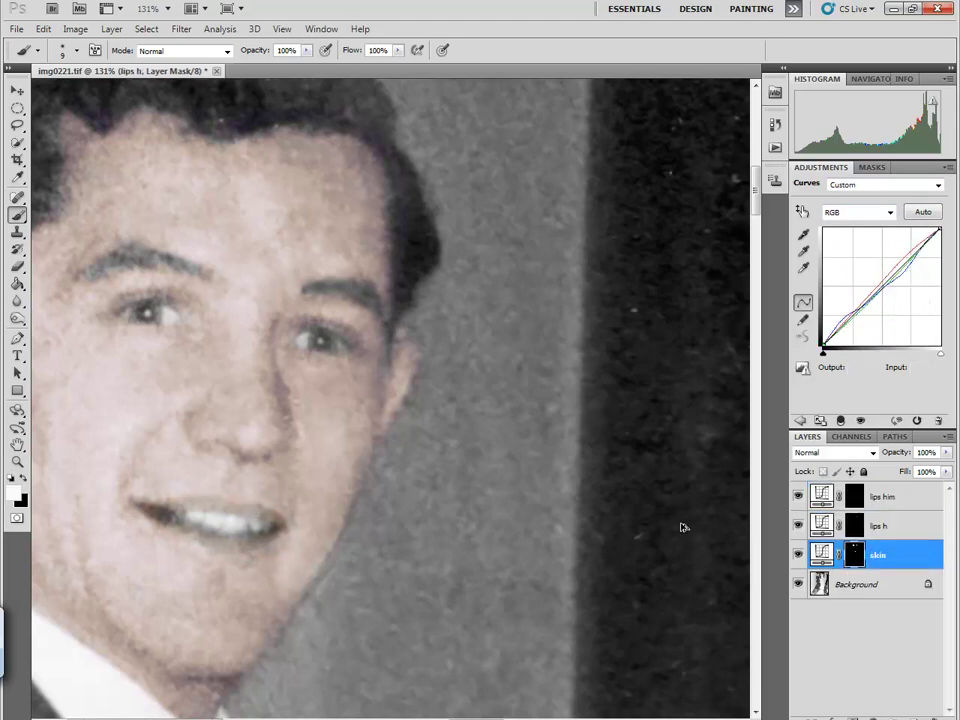
key("alt+bracketright")
key("alt+bracketright")
- Add a Curves layer named 'eyes' with a raised Blue curve and an inverted black mask
left_click_drag(238, 503, 396, 471)
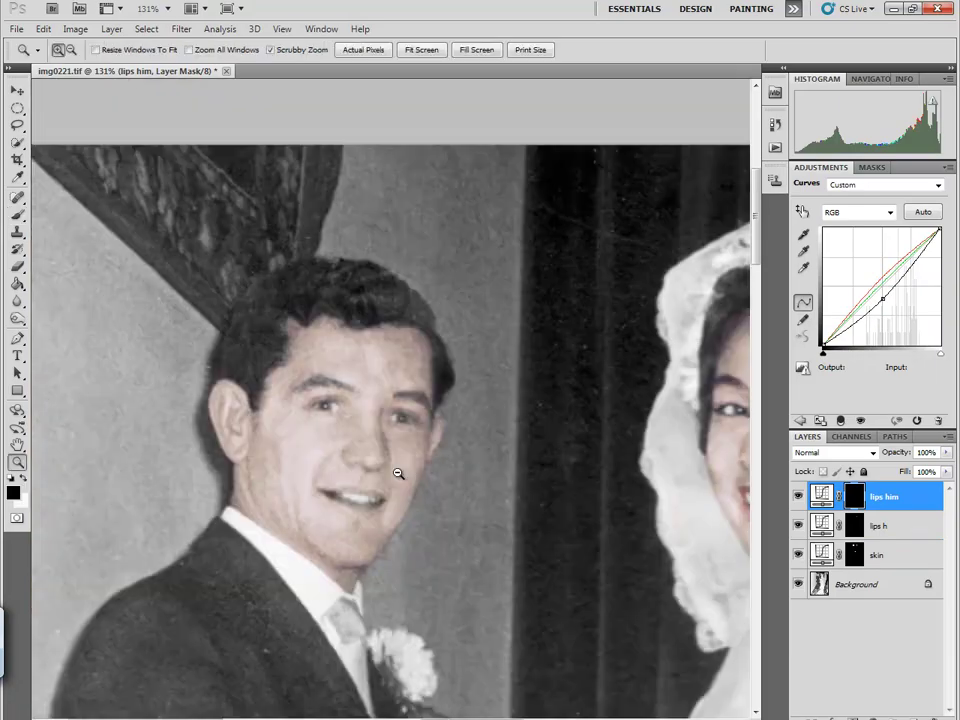
scroll(396, 400, "right", 10)
left_click(885, 497)
type("eyes")
key("Return")
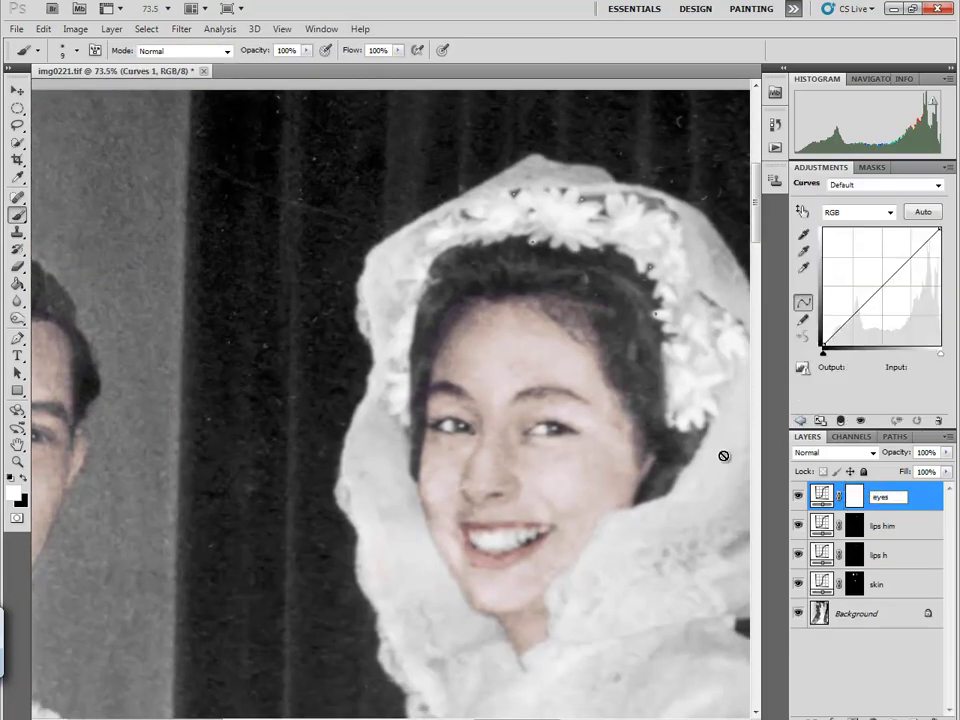
left_click(858, 212)
left_click(840, 259)
left_click_drag(887, 282, 887, 274)
key("alt+2")
scroll(545, 400, "up", 3)
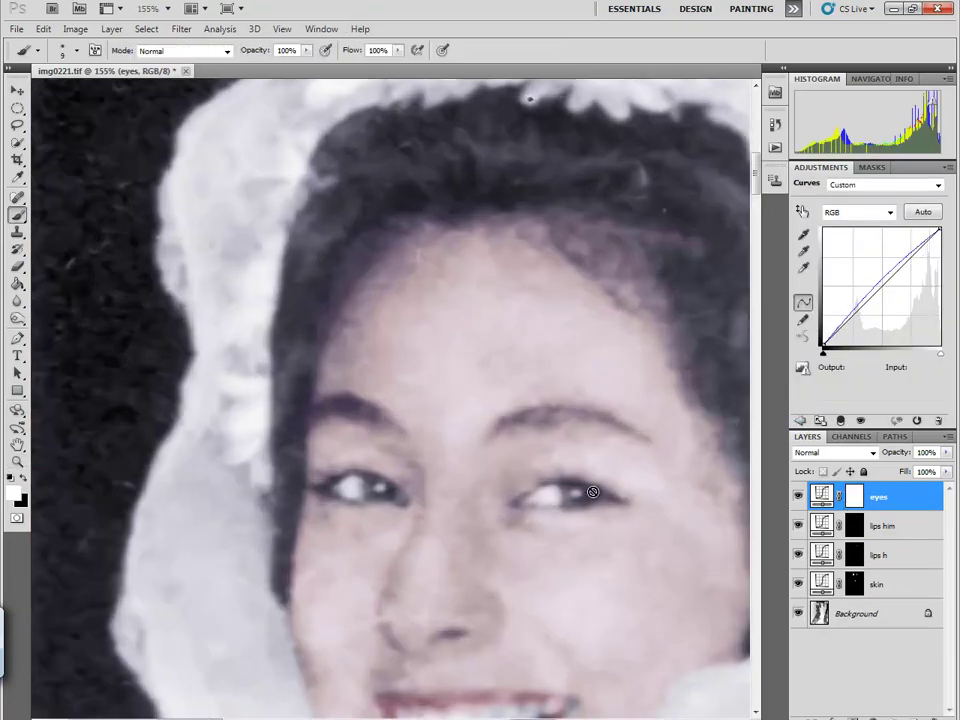
key("ctrl+i")
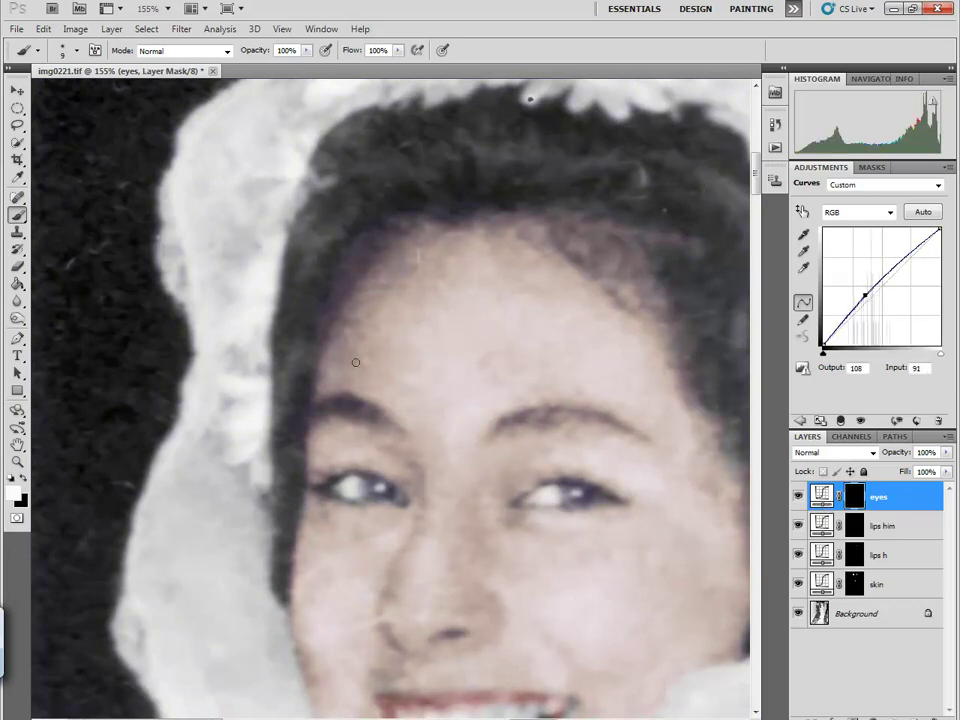
- Add a Curves layer named 'tie' with a raised Blue midpoint and inverted mask, zoomed in on the tie
scroll(578, 397, "left", 5)
scroll(578, 397, "right", 1)
scroll(489, 321, "down", 5)
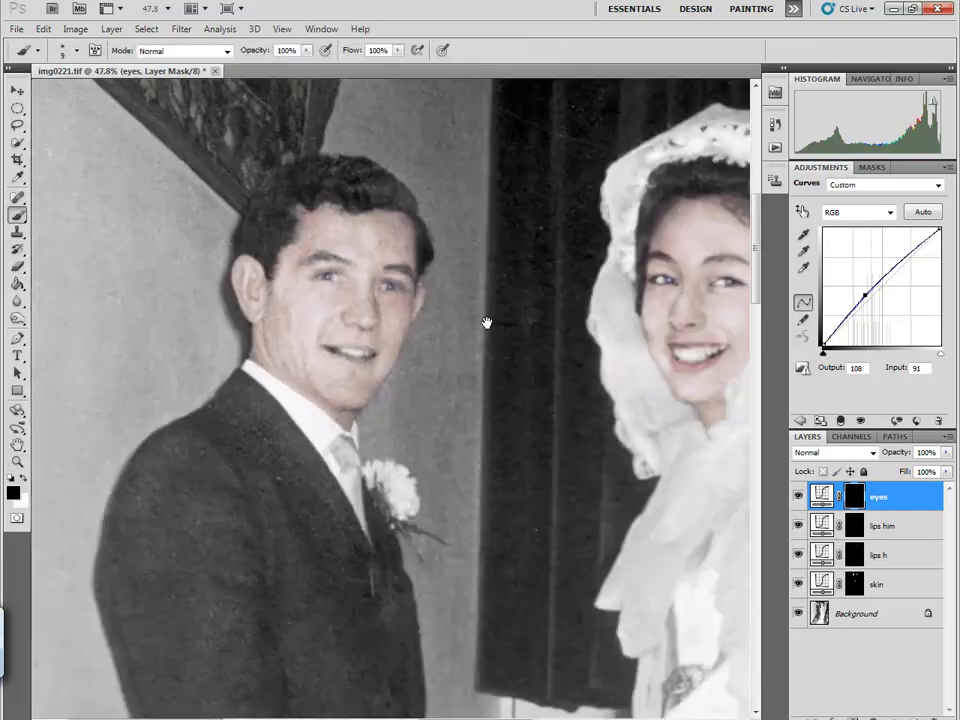
scroll(489, 321, "up", 1)
left_click(799, 420)
left_click(876, 214)
double_click(877, 497)
key("Return")
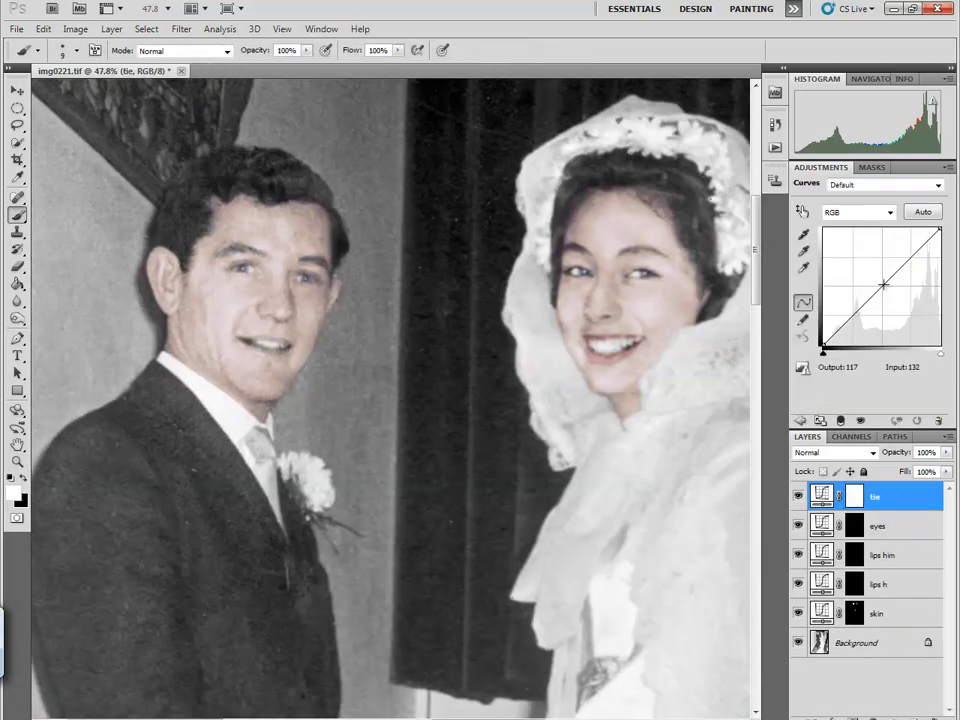
key("alt+5")
left_click_drag(872, 295, 875, 273)
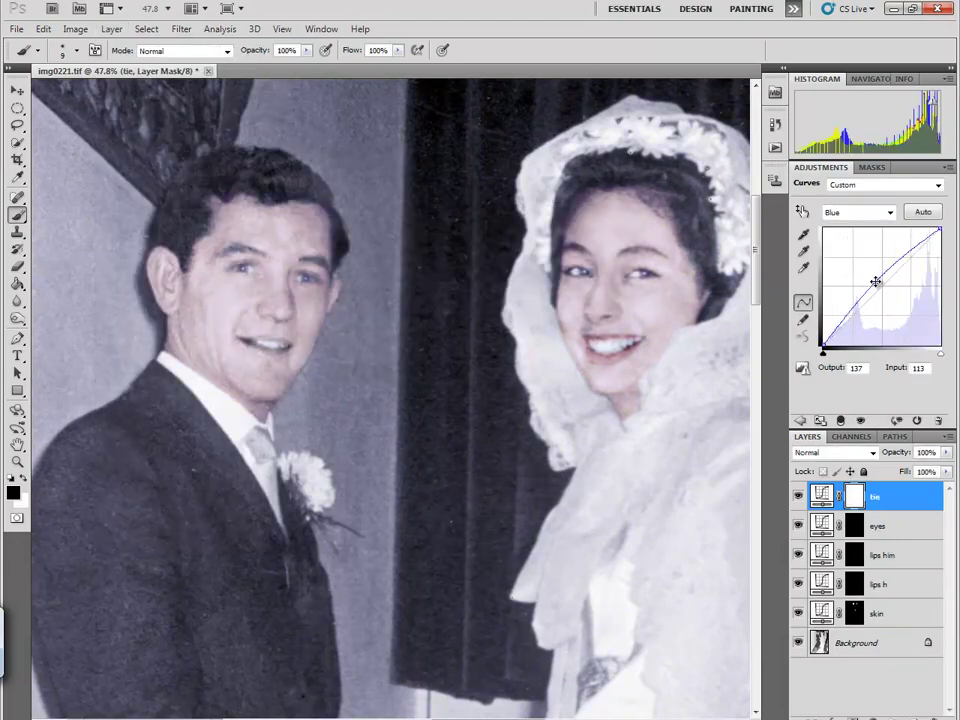
key("ctrl+i")
left_click_drag(216, 255, 356, 338)
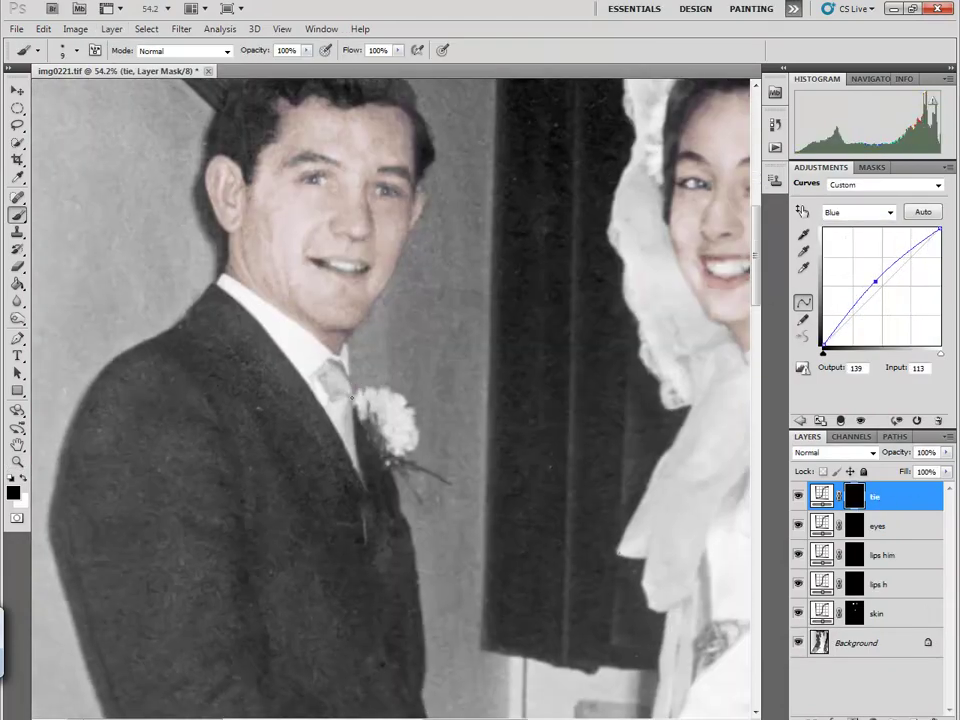
left_click_drag(352, 396, 328, 369)
key("x")
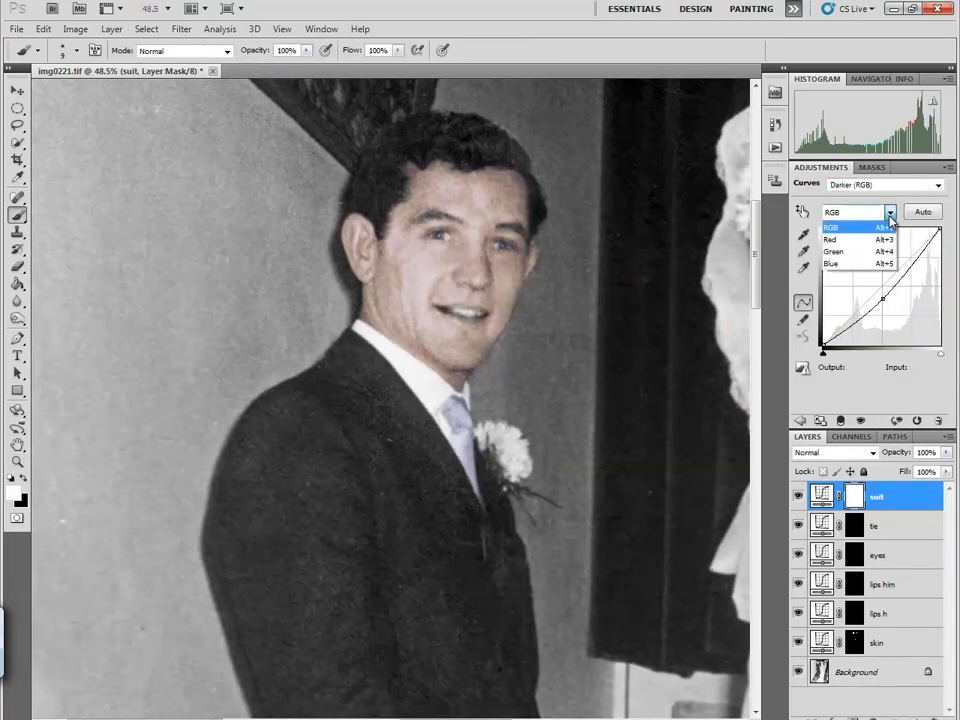
- Add a Curves layer for the suit with a raised Blue curve, inverted mask and 500 px brush
left_click(830, 263)
left_click_drag(883, 287, 883, 272)
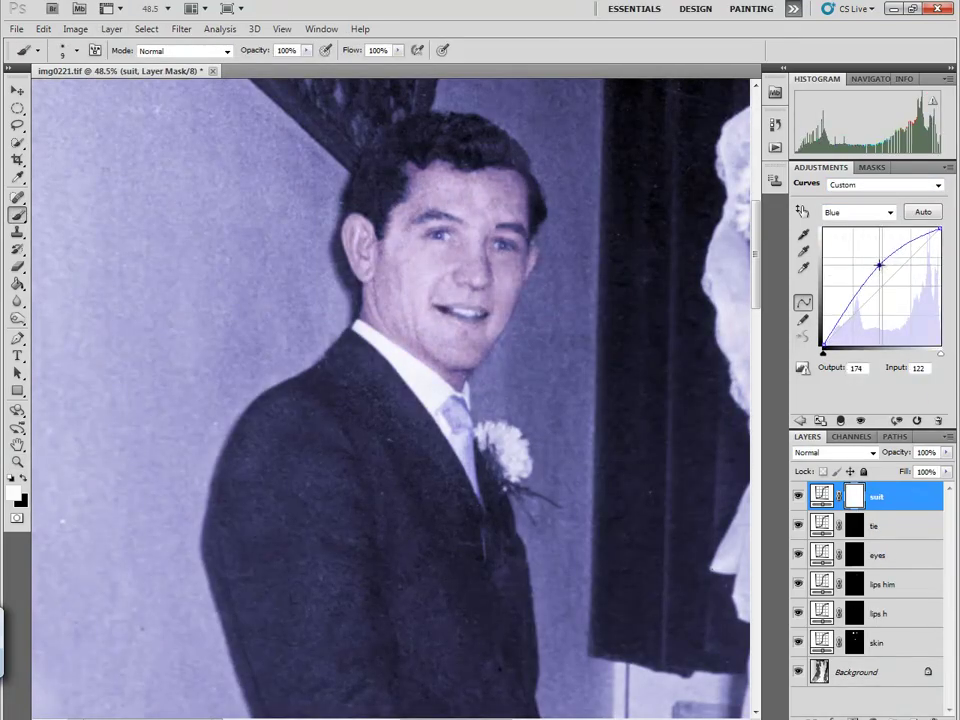
key("ctrl+i")
key("bracketright")
left_click_drag(332, 442, 426, 632)
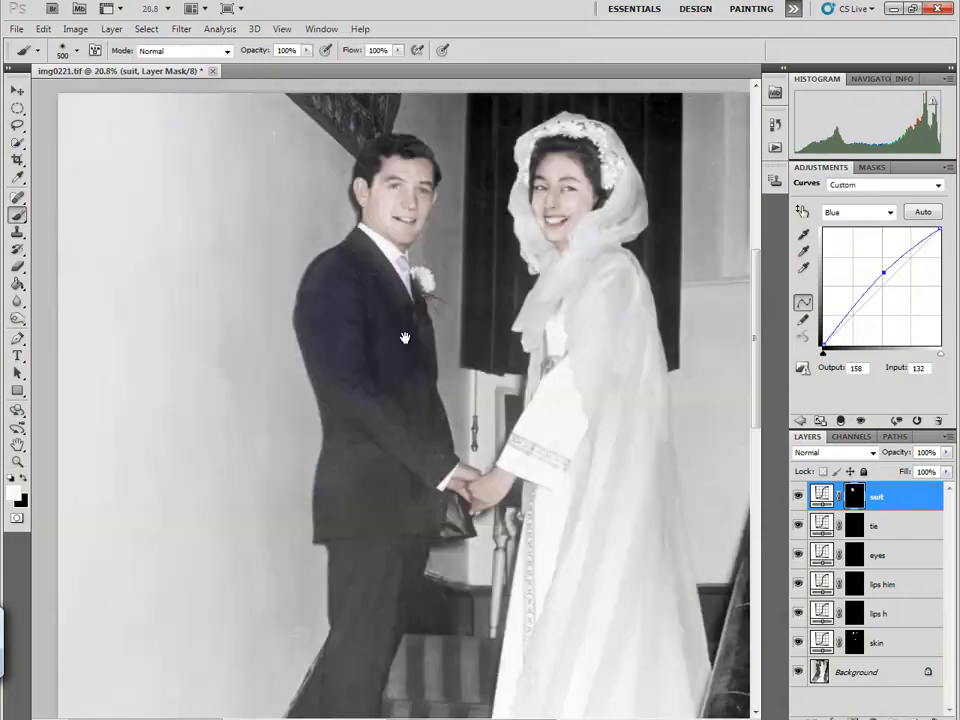
scroll(426, 632, "down", 3)
- Paint white over the suit jacket, trousers, shoulder edge and lining, switching to a 175 px brush
left_click_drag(377, 343, 340, 243)
scroll(409, 484, "down", 3)
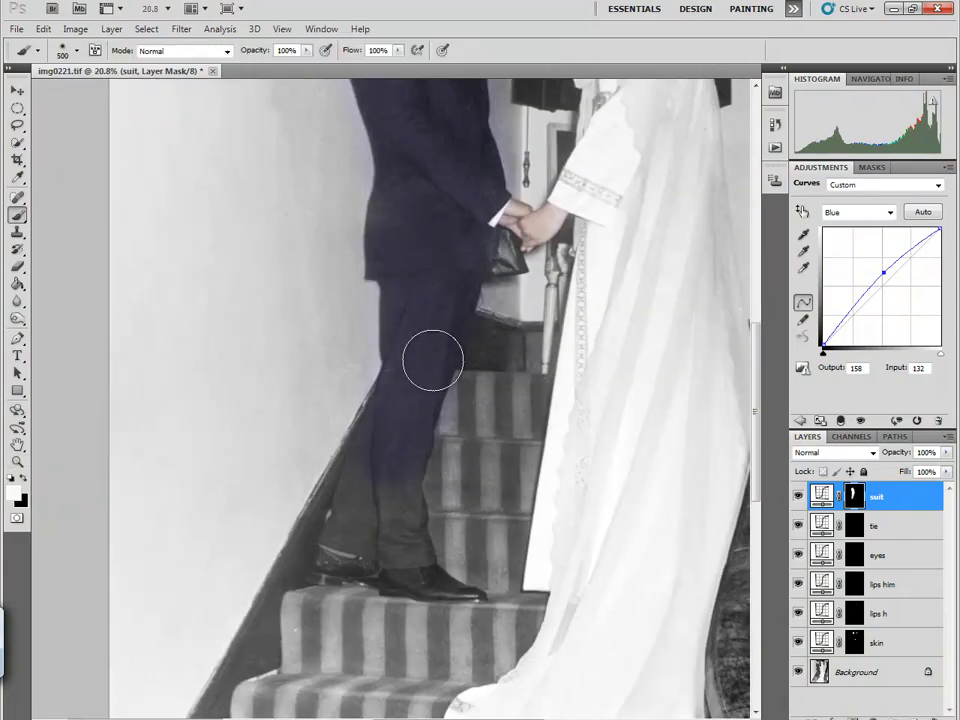
left_click_drag(431, 360, 407, 553)
scroll(411, 167, "up", 3)
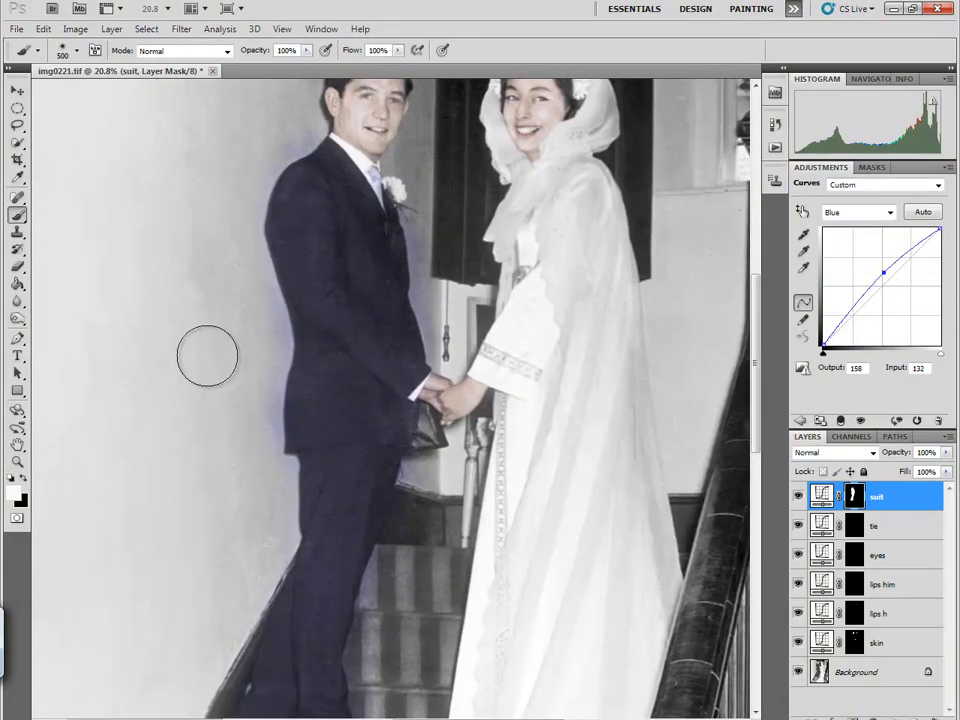
left_click_drag(206, 358, 360, 369)
key("bracketleft")
key("bracketleft")
key("bracketleft")
scroll(380, 462, "up", 2)
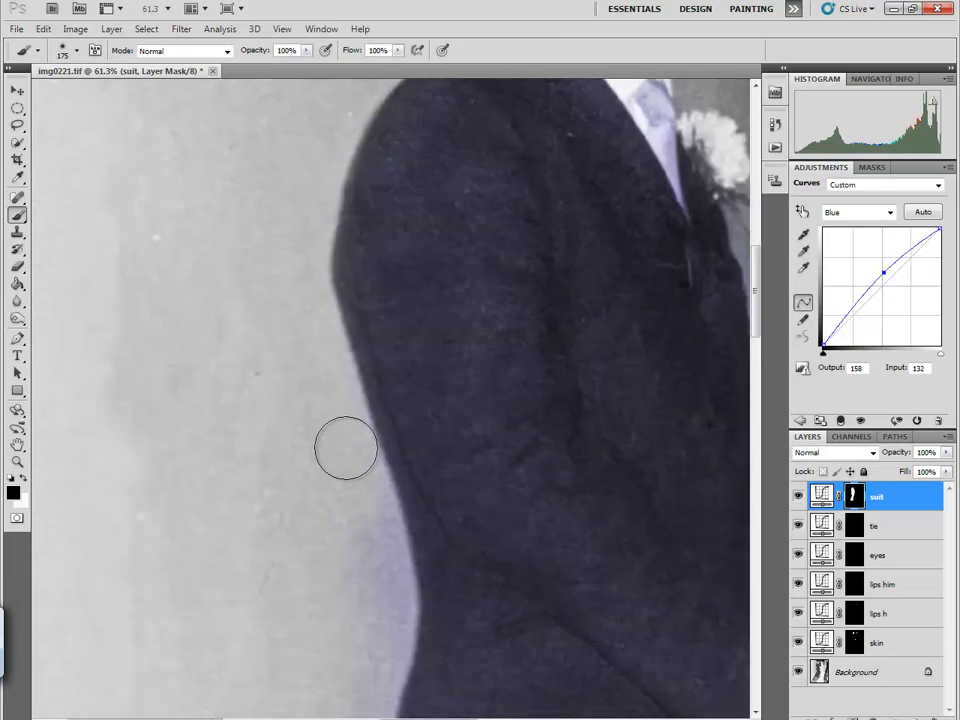
left_click_drag(343, 450, 400, 589)
scroll(400, 589, "up", 2)
left_click_drag(421, 450, 460, 690)
scroll(460, 690, "down", 3)
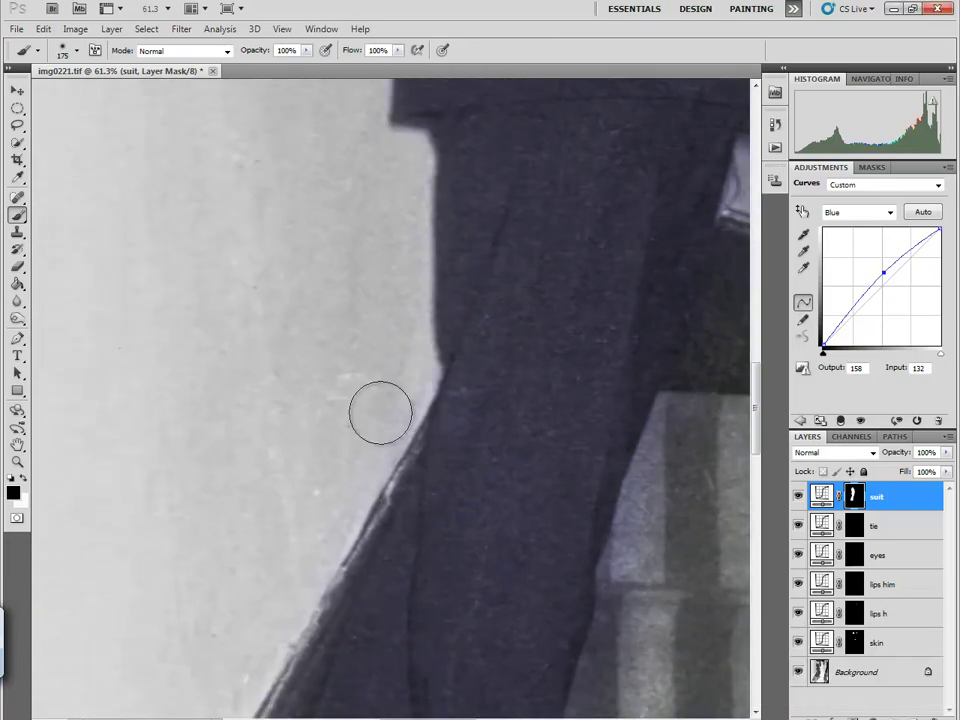
scroll(377, 411, "down", 3)
scroll(349, 529, "down", 3)
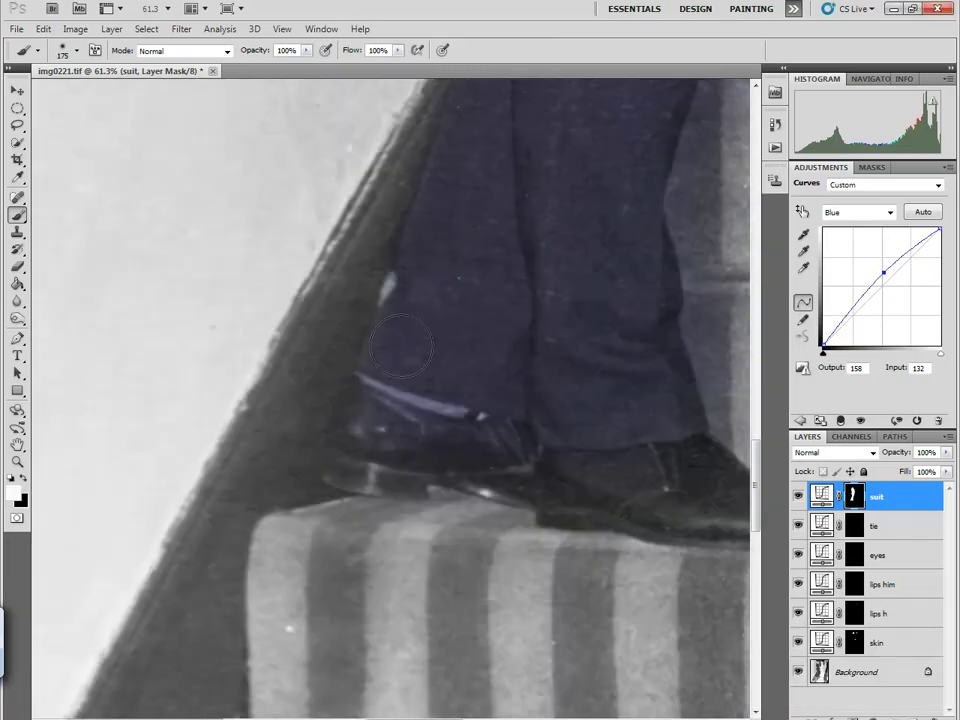
scroll(640, 350, "down", 4)
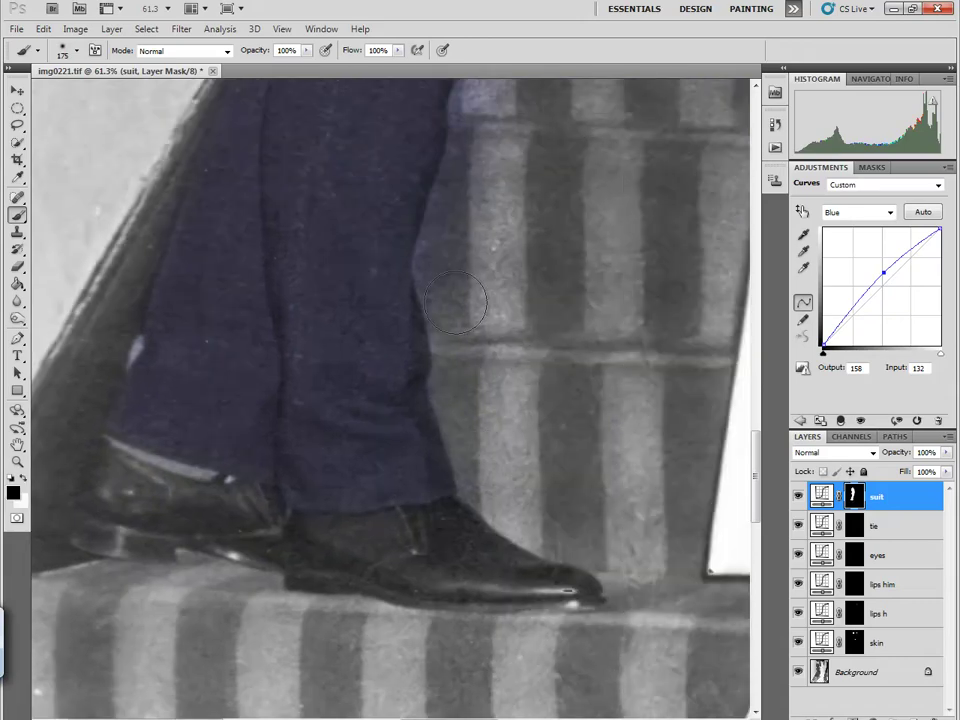
scroll(350, 160, "down", 4)
scroll(473, 182, "up", 4)
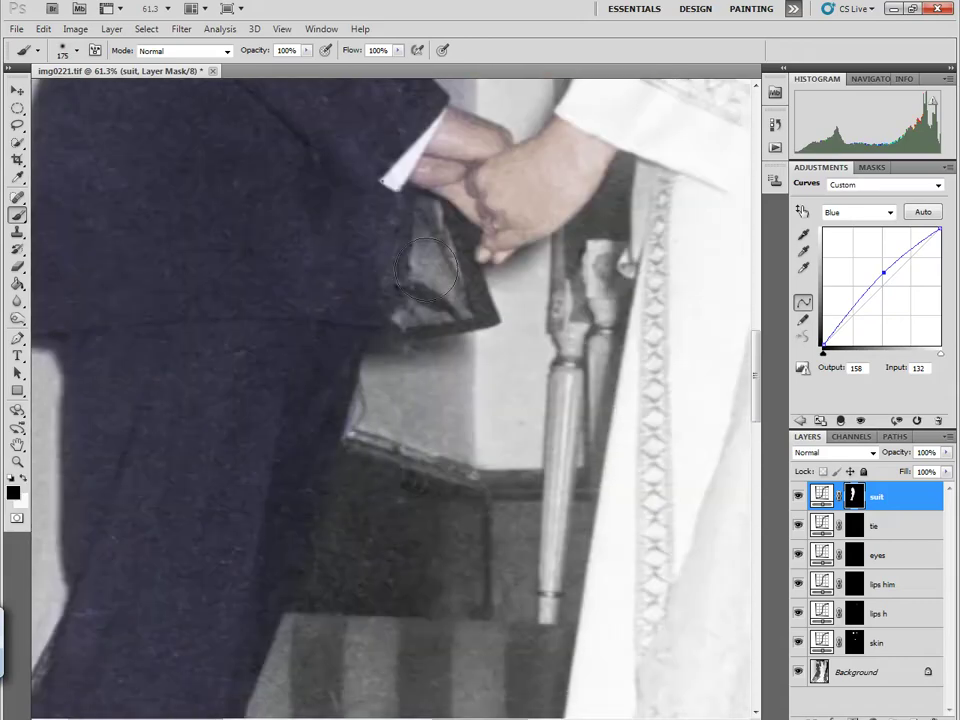
left_click_drag(405, 215, 440, 255)
- Refine the suit mask edges with a black 80–90 px brush, then review the Green and Red curves
scroll(386, 364, "up", 2)
key("x")
key("bracketleft")
key("bracketleft")
key("bracketleft")
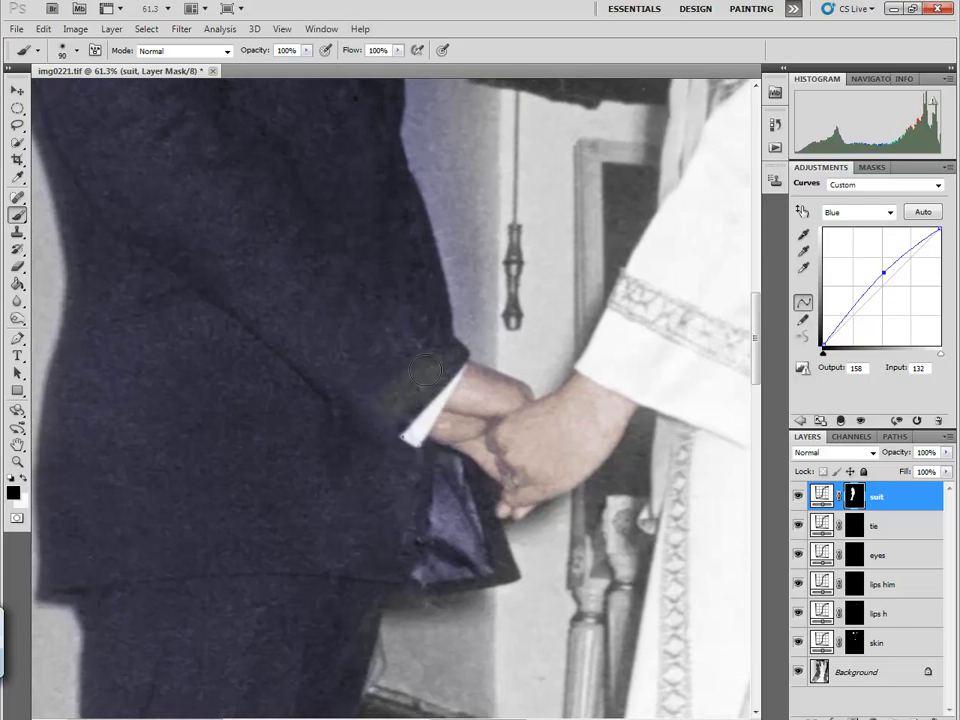
scroll(440, 193, "up", 3)
scroll(418, 482, "up", 2)
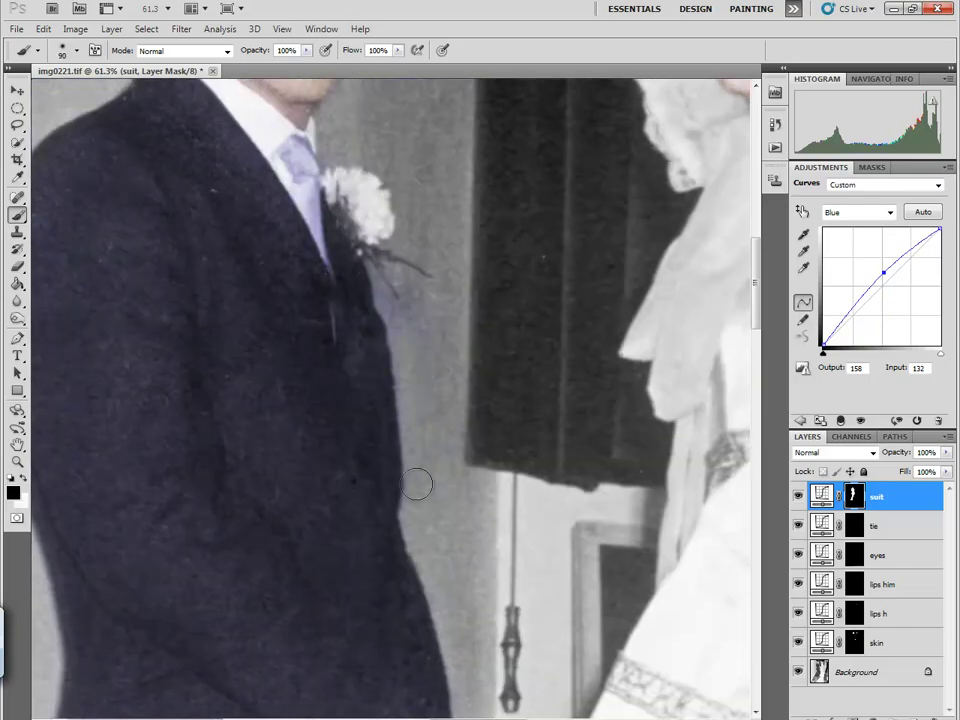
key("bracketleft")
scroll(386, 272, "up", 2)
scroll(322, 443, "up", 3)
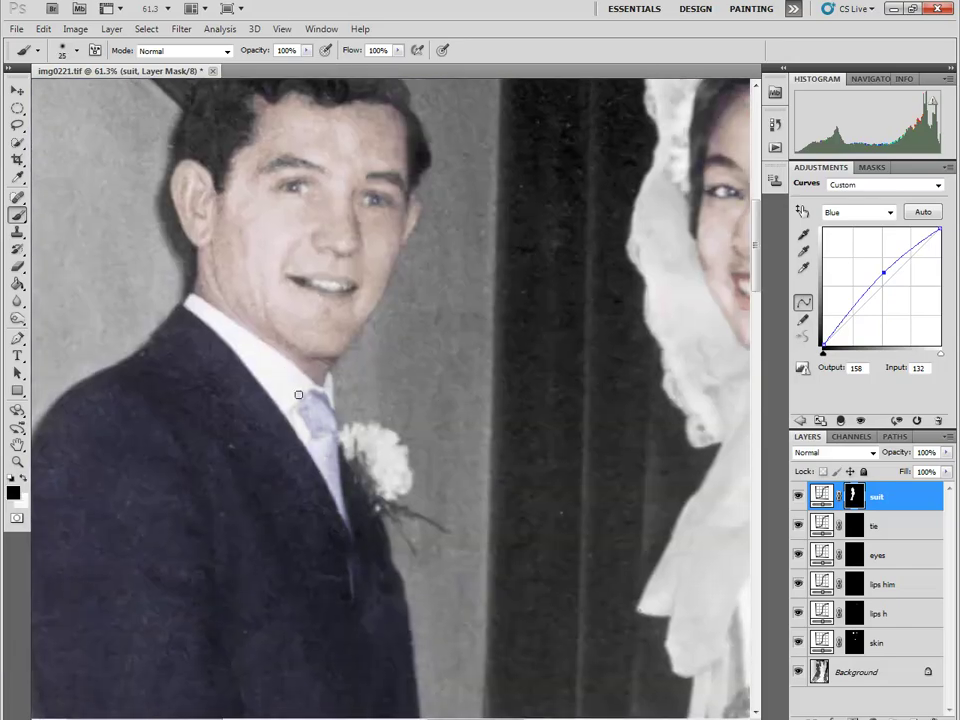
scroll(242, 491, "down", 5)
key("z")
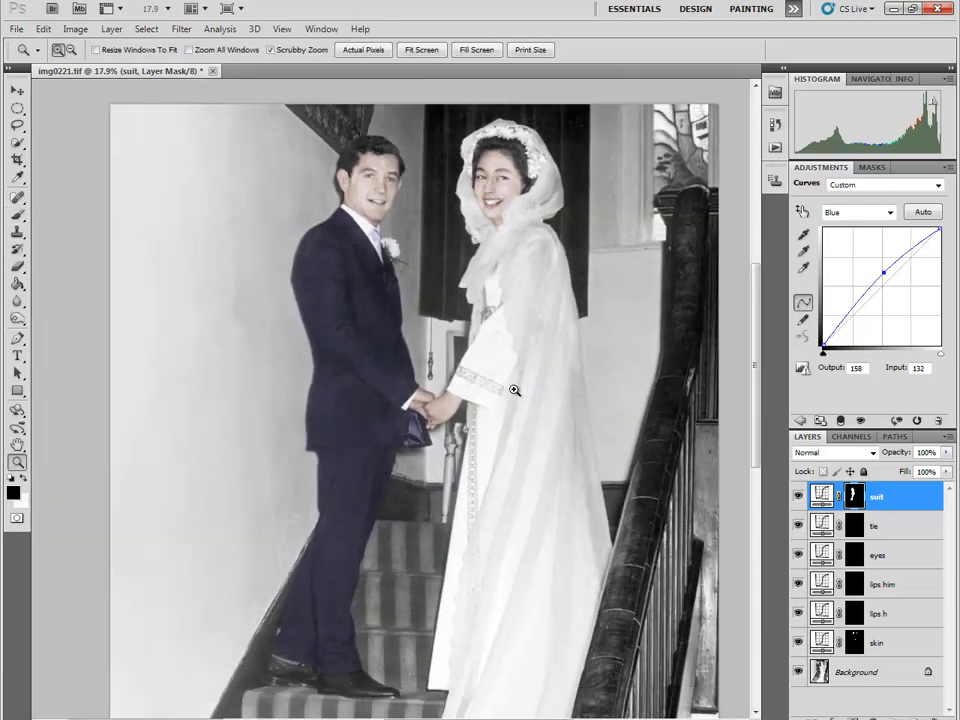
key("alt+4")
key("alt+3")
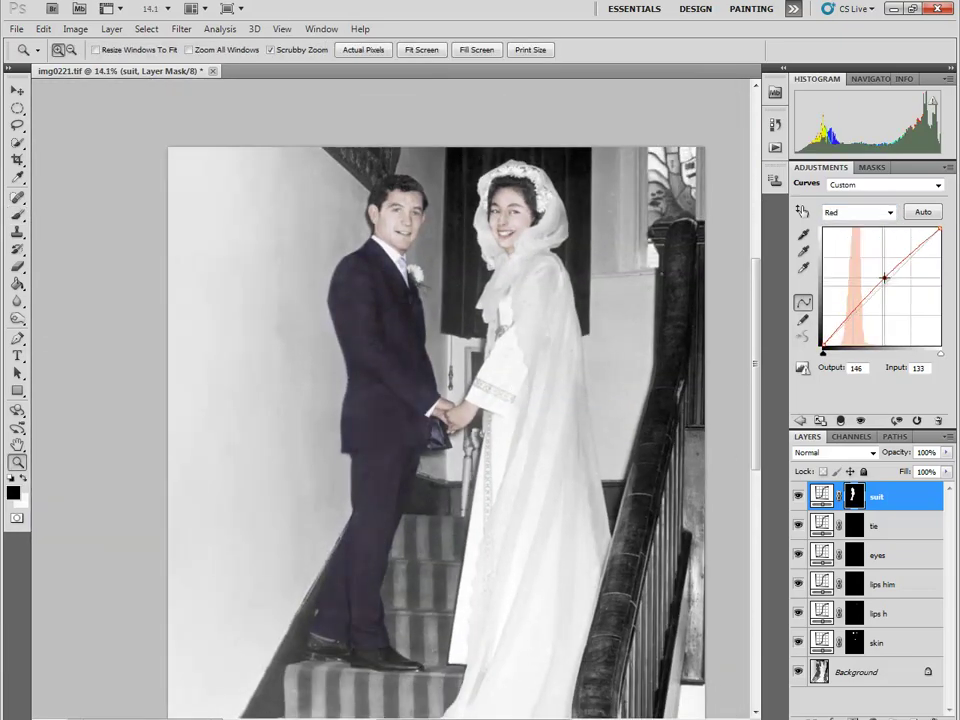
- Add a new Curves adjustment layer named 'bannister'
left_click(181, 28)
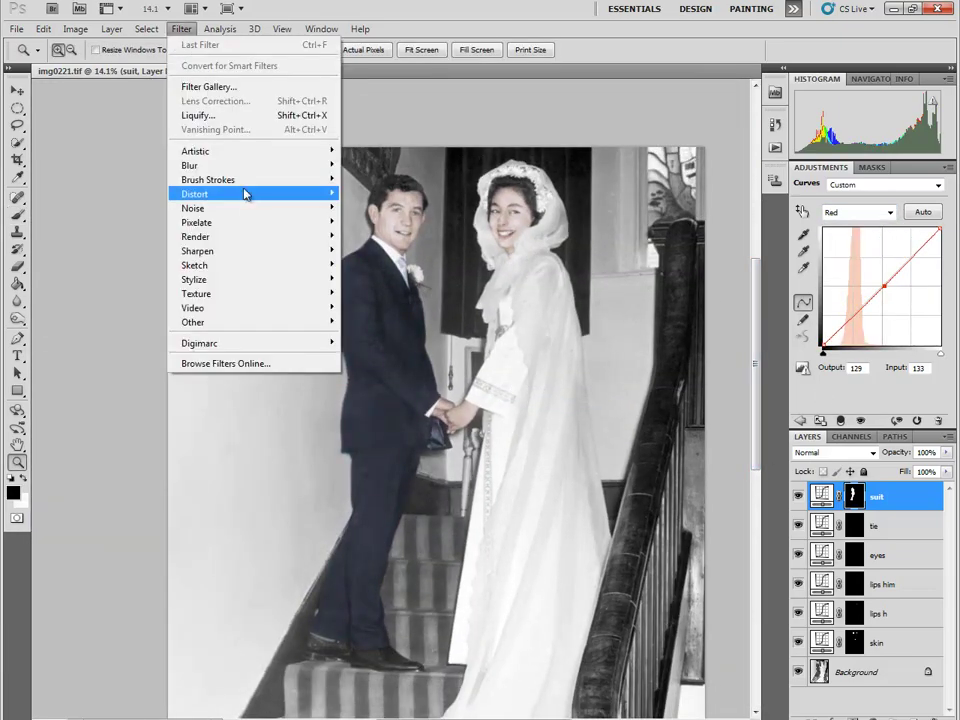
left_click(355, 182)
type("bannister")
key("Return")
- Adjust the Blue, Green and Red channel curves to build a warm tint
key("alt+5")
mouse_move(883, 287)
left_mouse_down()
mouse_move(881, 320)
mouse_move(881, 285)
mouse_move(896, 262)
mouse_move(862, 291)
left_mouse_up()
key("alt+4")
key("alt+3")
key("alt+4")
left_click(888, 212)
left_click(850, 254)
left_click(888, 212)
left_click(845, 232)
key("alt+5")
- Invert the bannister mask and paint the bannister back in with a white brush
key("ctrl+i")
key("b")
key("x")
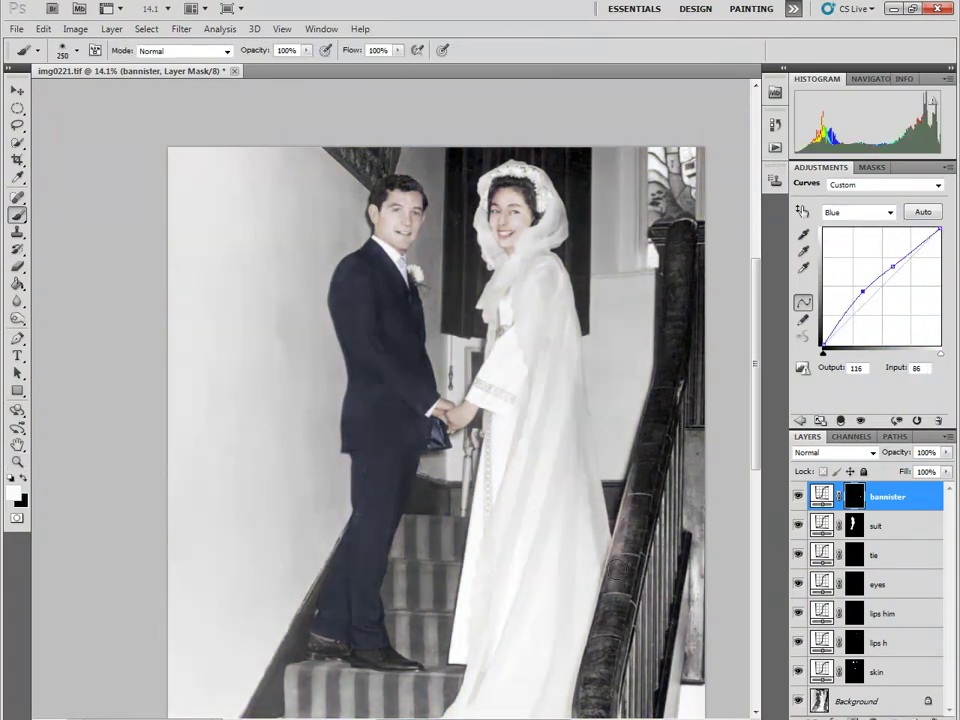
left_click_drag(690, 230, 589, 563)
scroll(589, 563, "up", 2)
scroll(640, 548, "down", 3)
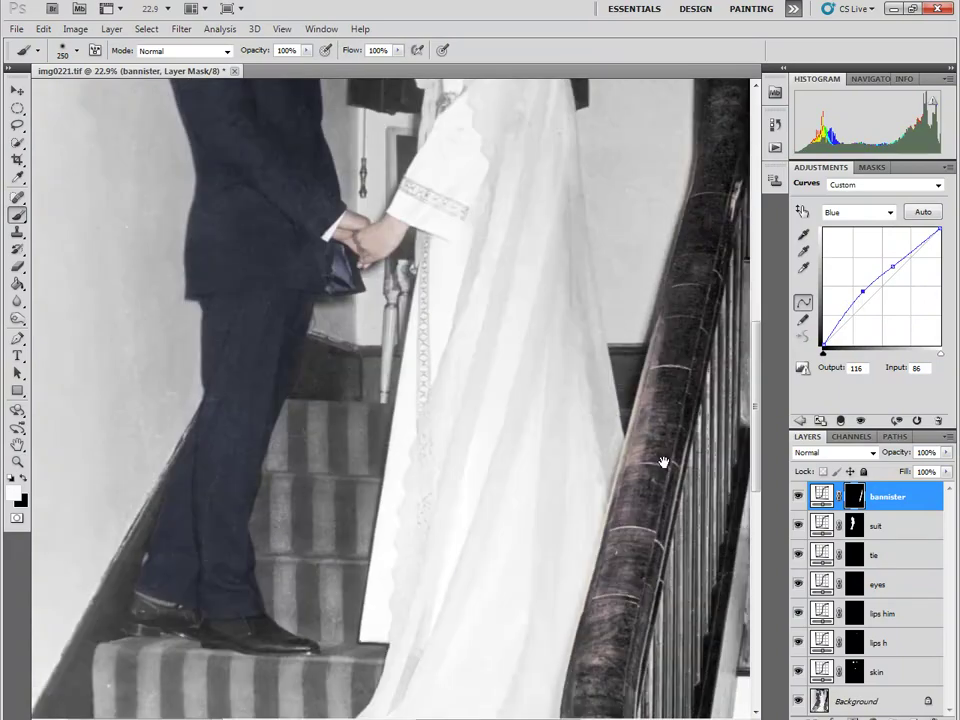
left_click_drag(580, 690, 692, 416)
scroll(500, 370, "down", 2)
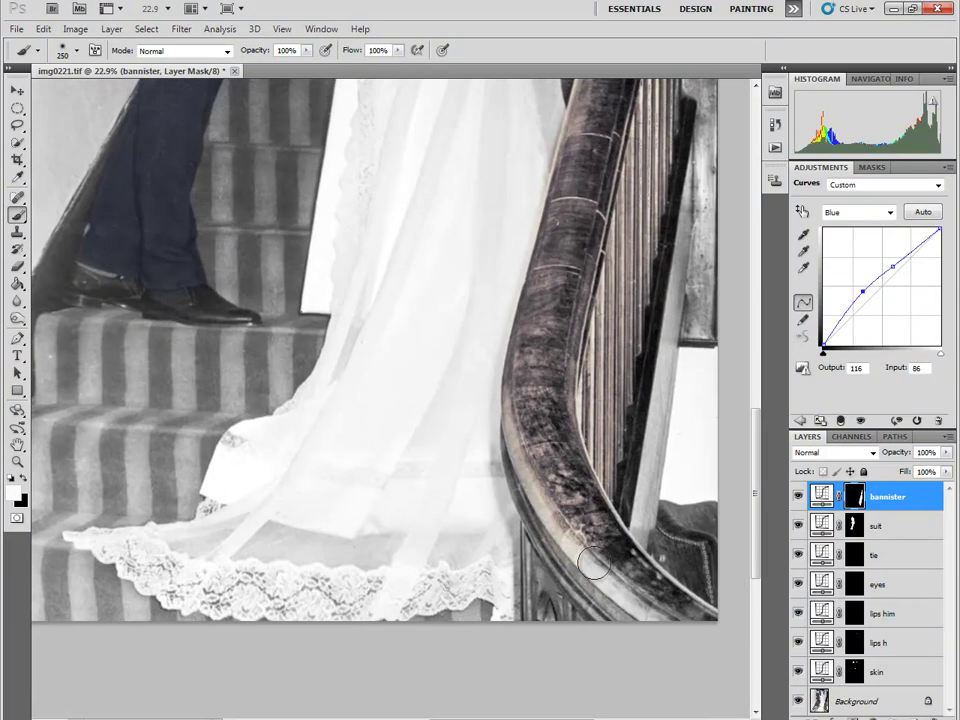
scroll(527, 453, "up", 4)
scroll(527, 453, "down", 2)
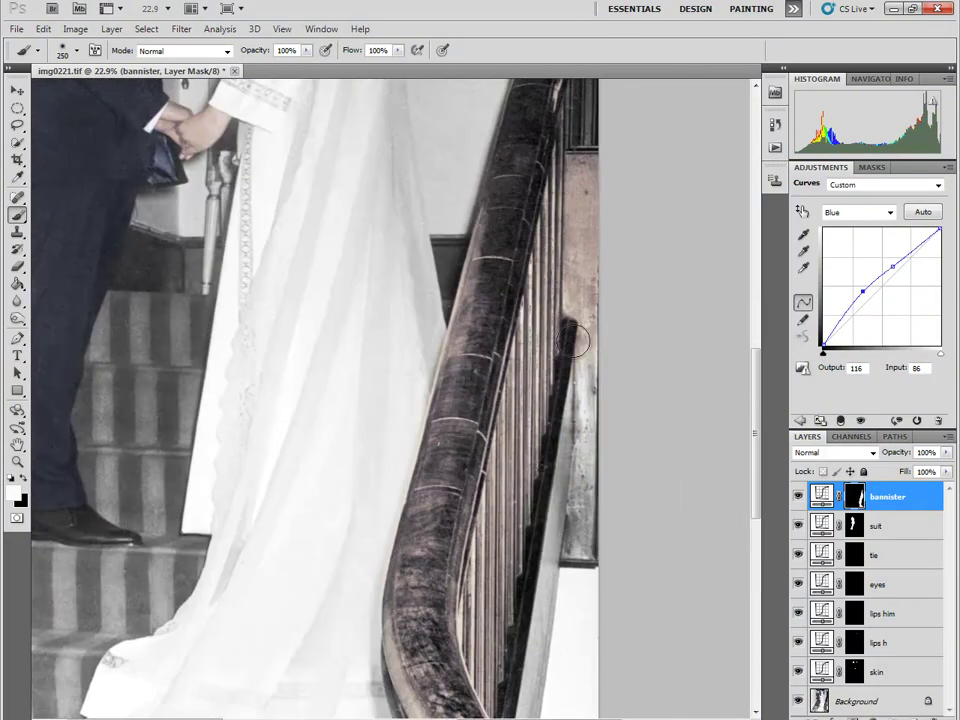
scroll(530, 512, "up", 3)
scroll(530, 512, "up", 3)
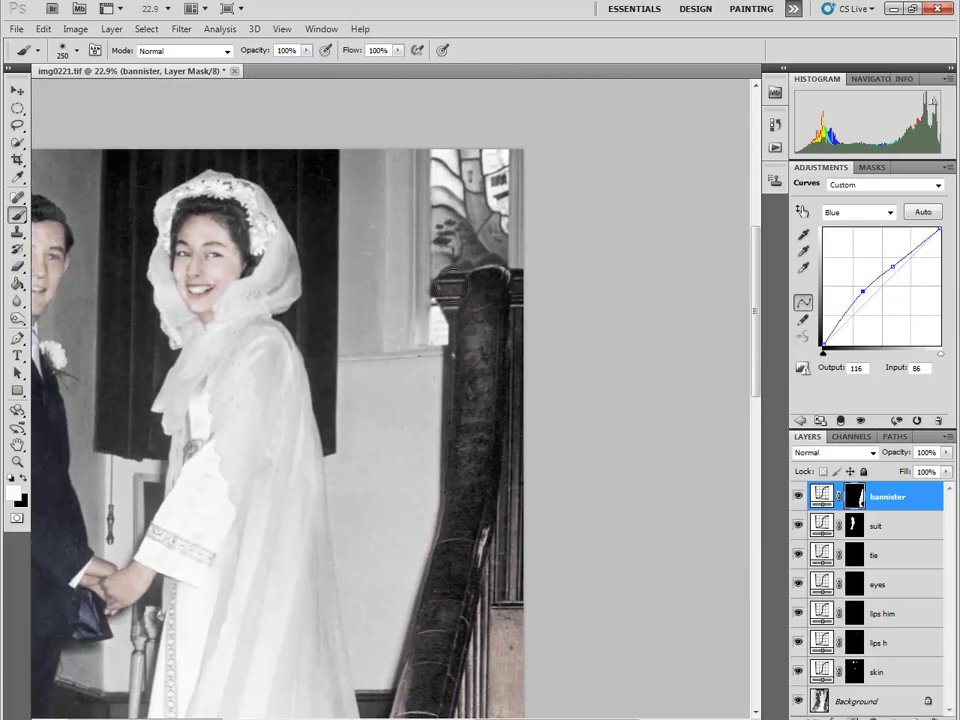
scroll(530, 512, "down", 3)
- Lower the red curve so the bannister tint turns browner
mouse_move(862, 291)
left_mouse_down()
mouse_move(870, 291)
mouse_move(846, 307)
left_mouse_up()
key("alt+3")
left_click(862, 289)
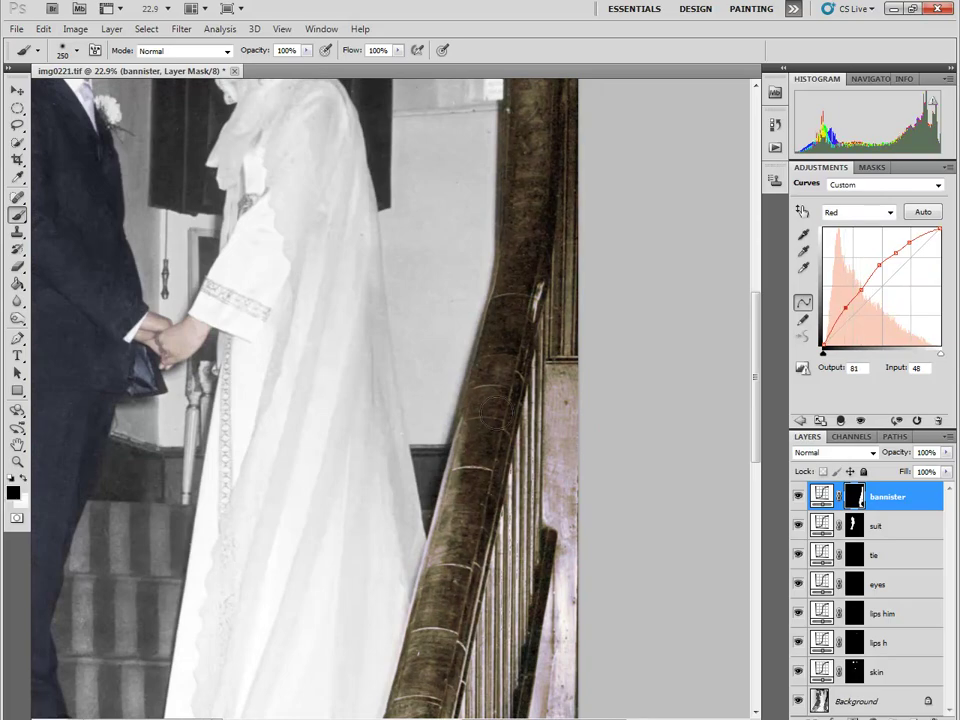
left_click(497, 420, "alt")
left_click(497, 520, "alt")
- Clear tint between the lower balusters and paint it along the wall-side stair edge
left_click_drag(588, 650, 593, 610)
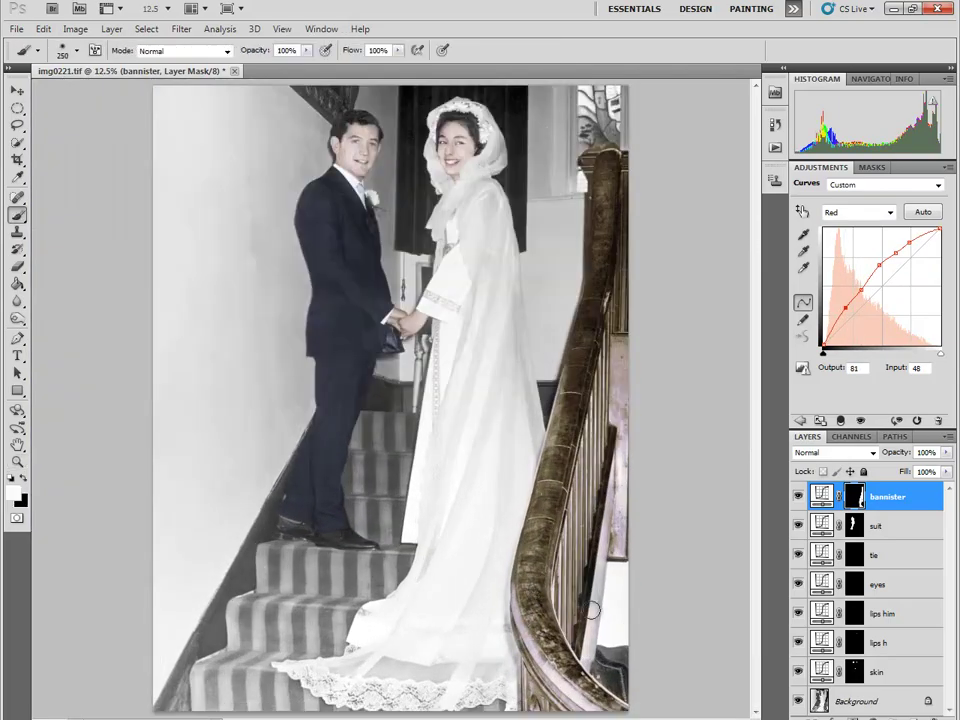
left_click_drag(165, 702, 416, 390)
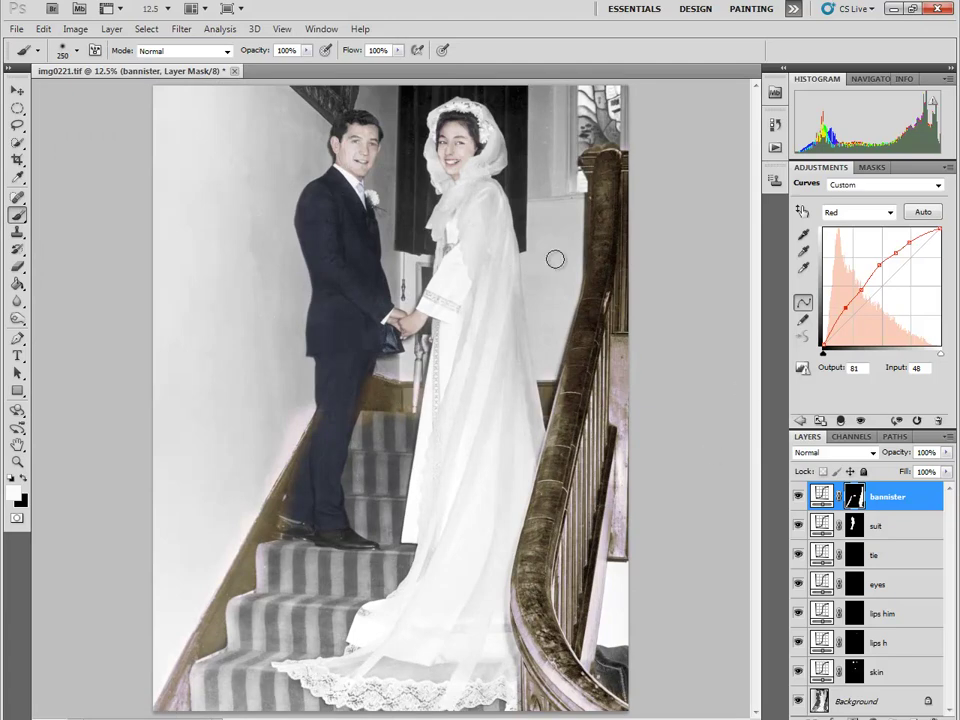
scroll(229, 490, "up", 4)
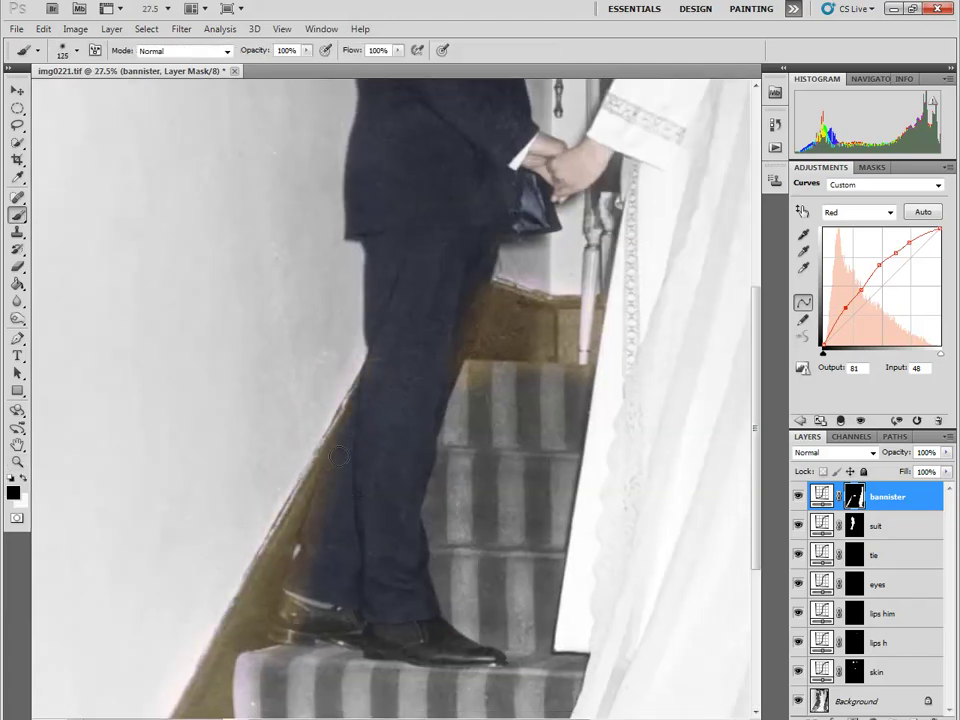
left_click_drag(338, 456, 284, 638)
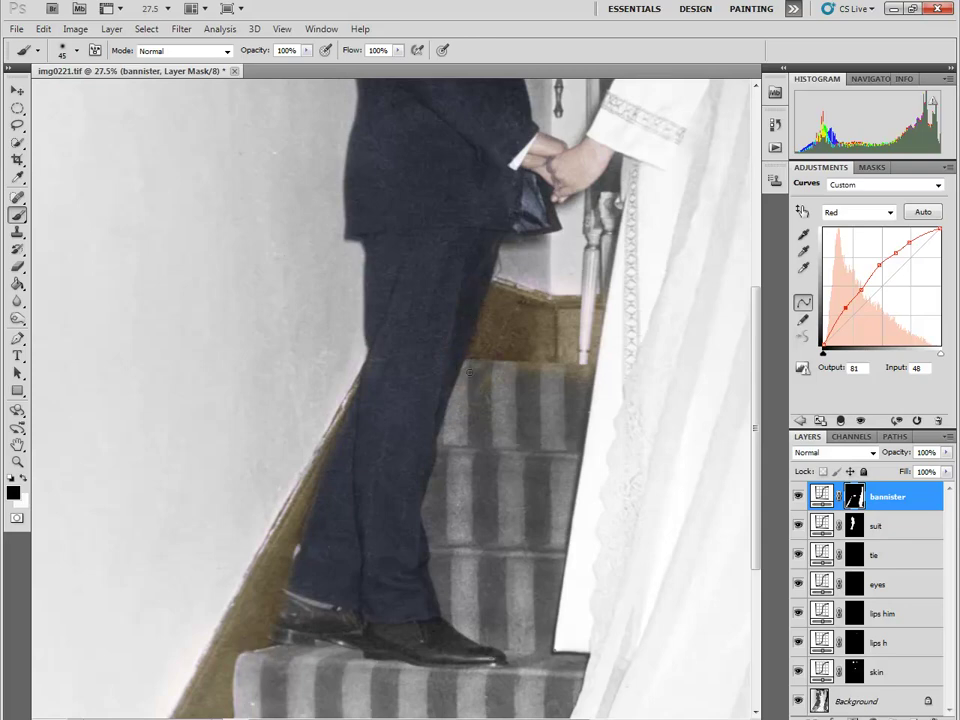
scroll(296, 551, "down", 5)
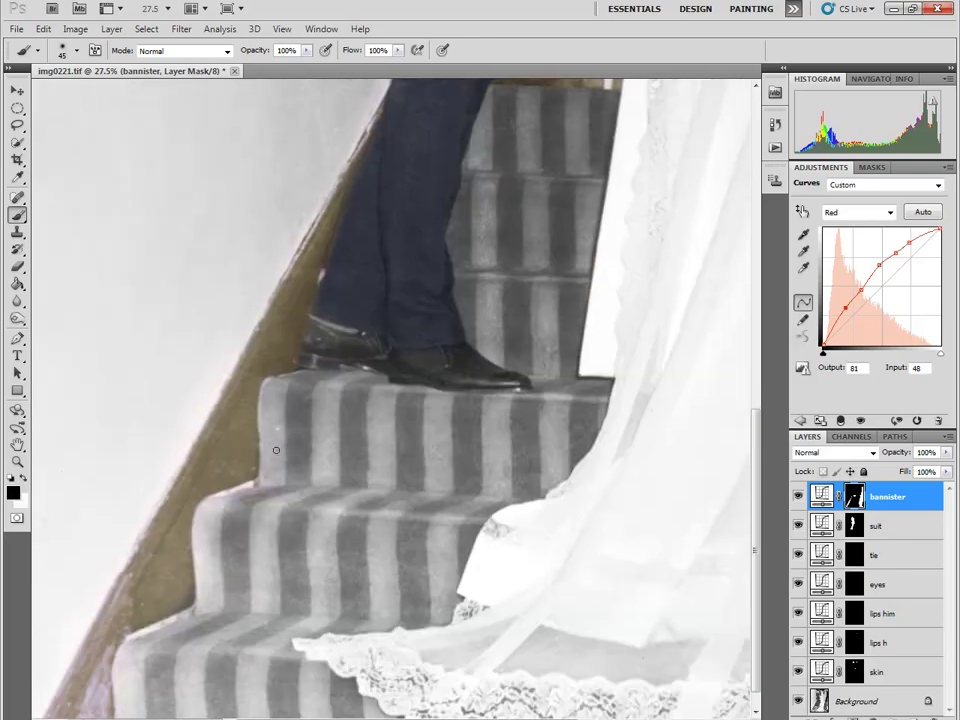
scroll(209, 572, "down", 3)
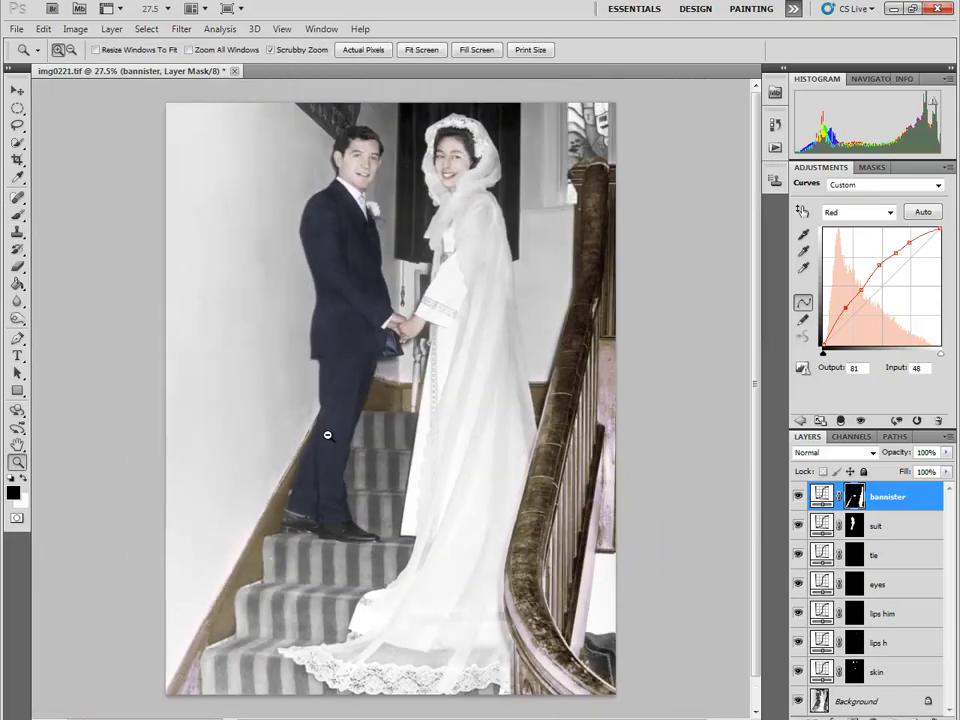
scroll(378, 421, "up", 4)
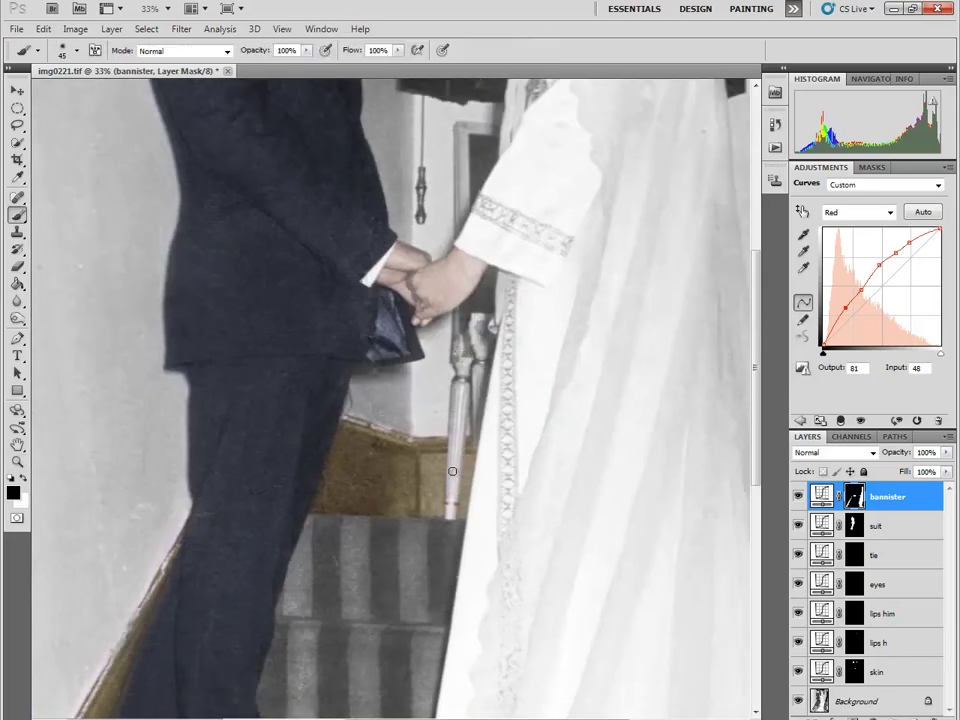
scroll(608, 514, "right", 5)
scroll(525, 498, "down", 1)
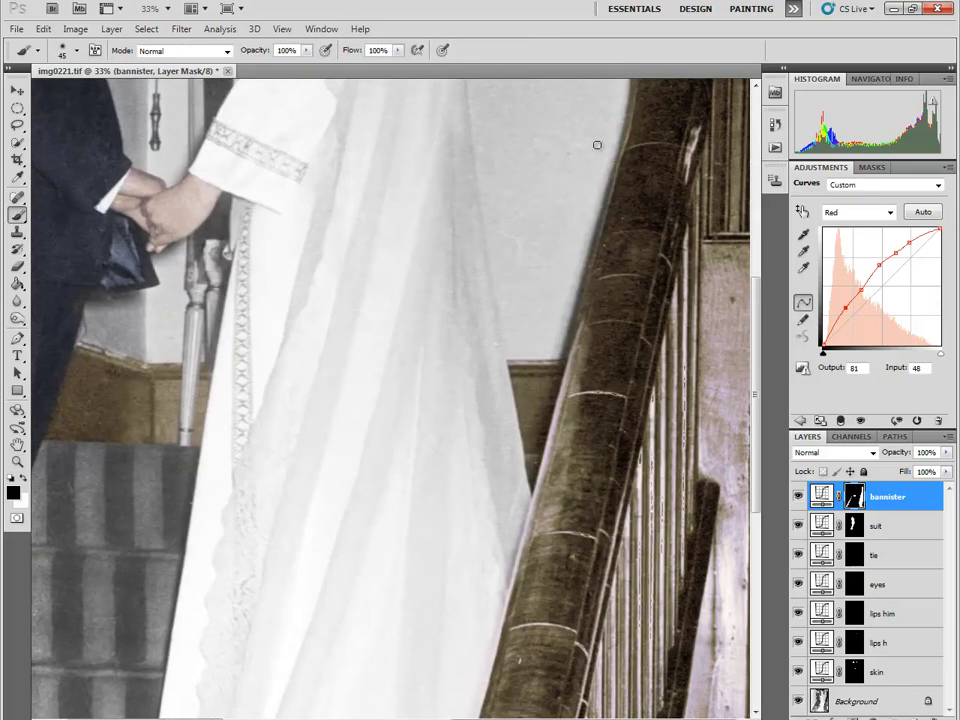
scroll(632, 353, "up", 6)
scroll(637, 140, "up", 4)
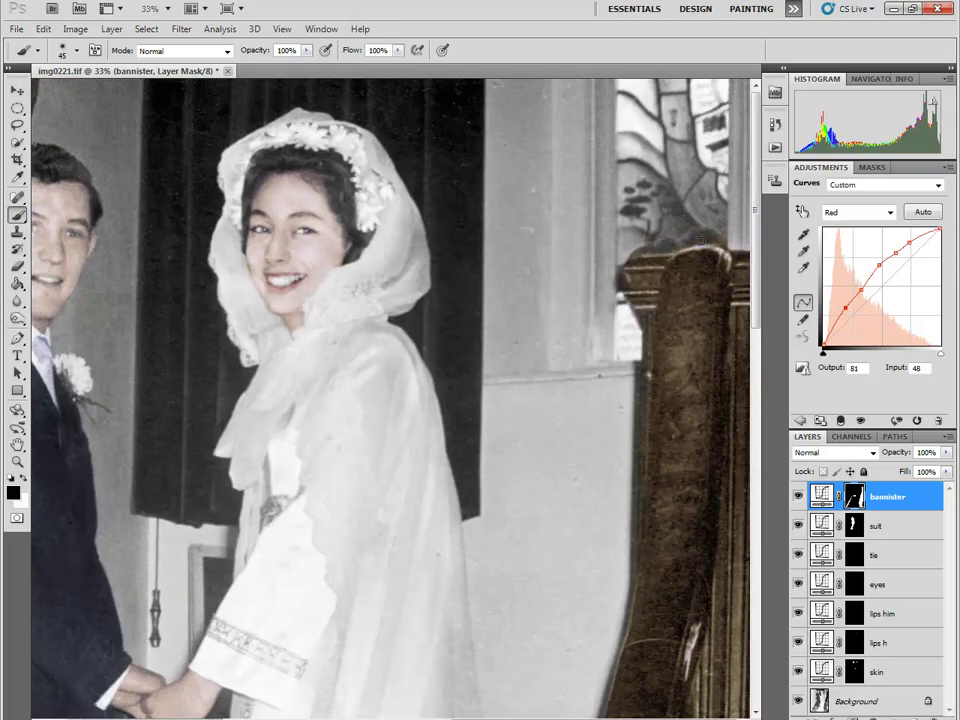
scroll(521, 266, "down", 6)
scroll(537, 506, "down", 5)
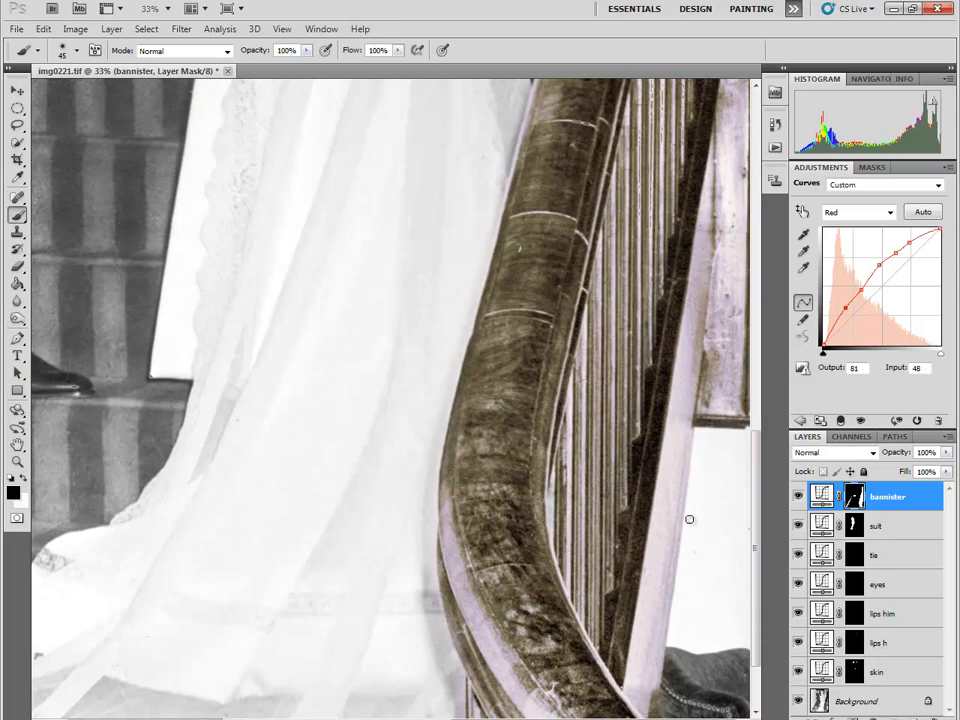
scroll(690, 596, "down", 2)
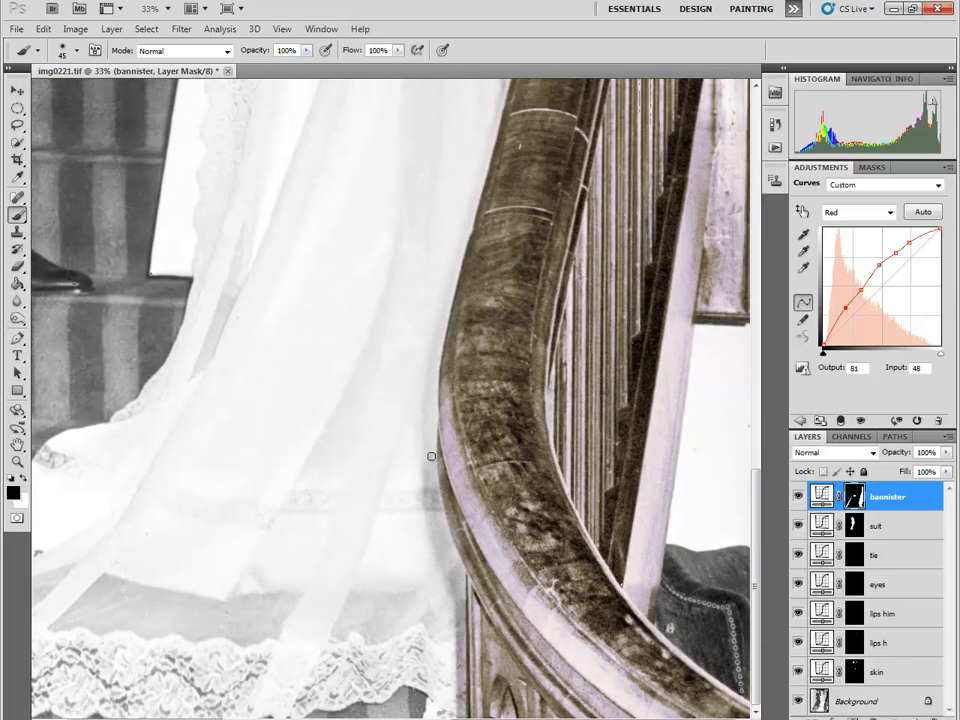
key("ctrl+0")
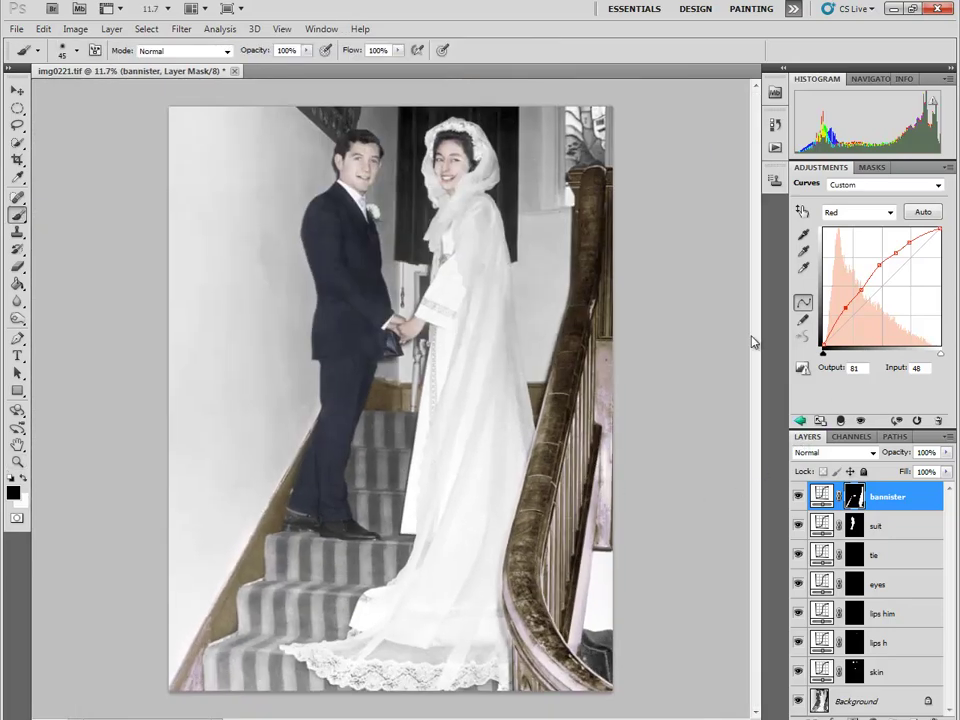
- Add a new Curves adjustment layer named 'carpet'
left_click(111, 28)
left_click(310, 190)
type("c")
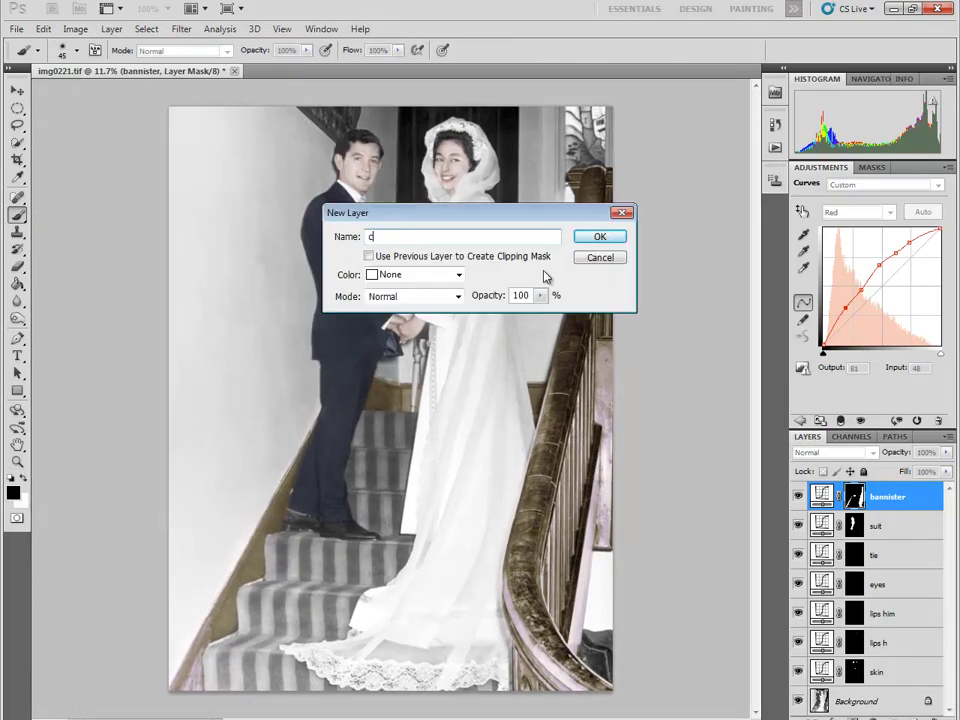
type("arpet")
key("Return")
- Invert the carpet mask, tweak Blue and Green curves, and brush white over the stair carpet
key("ctrl+i")
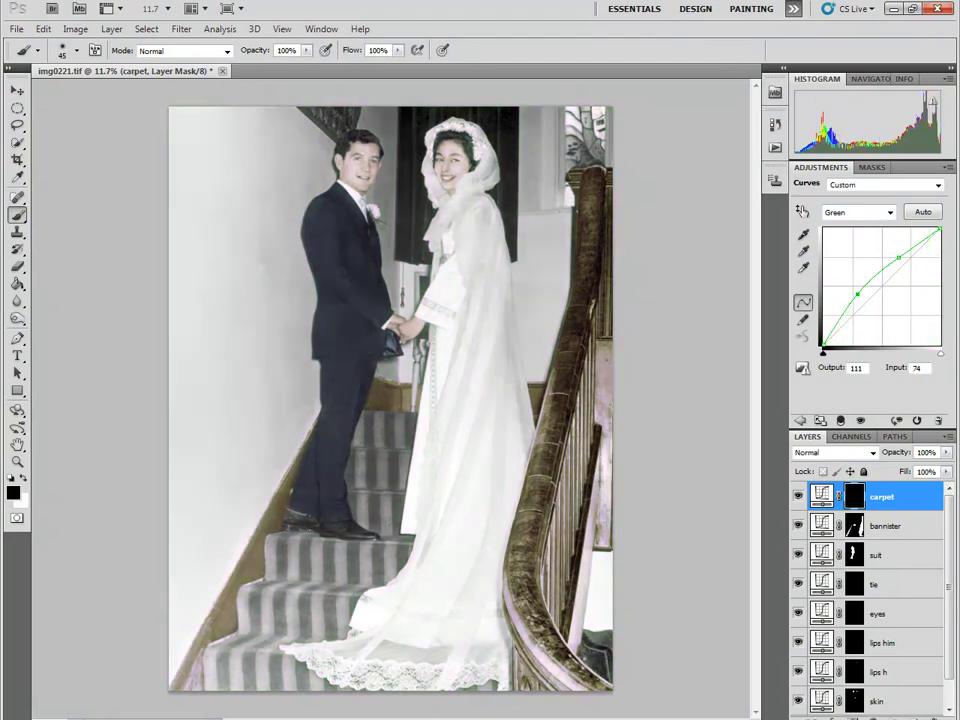
left_click_drag(327, 548, 305, 595)
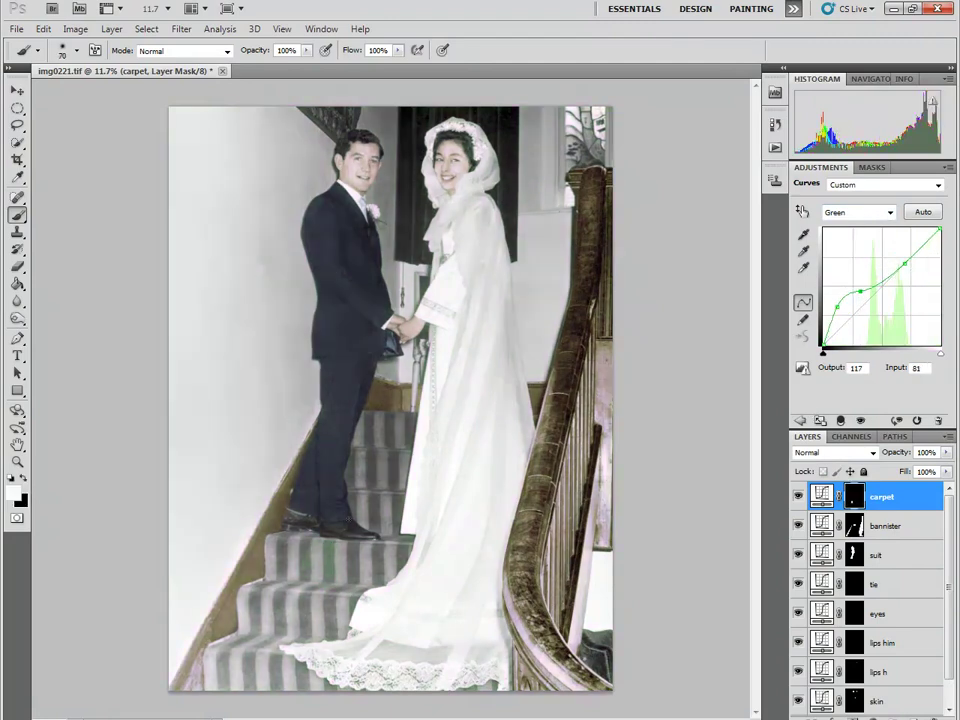
key("alt+3")
key("alt+5")
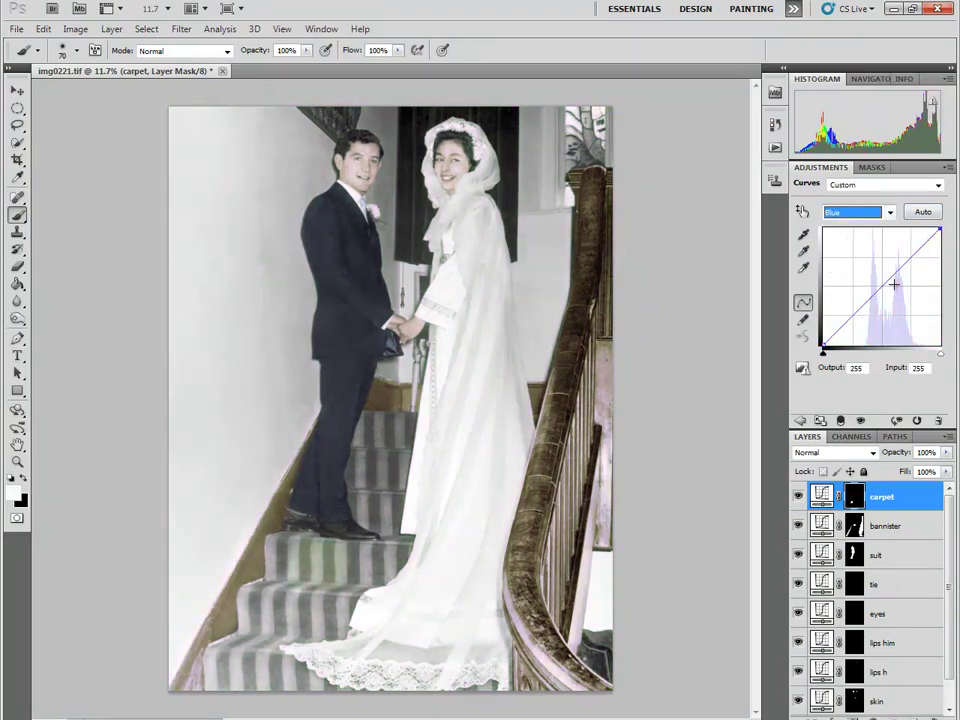
left_click_drag(853, 315, 853, 300)
key("alt+4")
left_click_drag(900, 275, 900, 261)
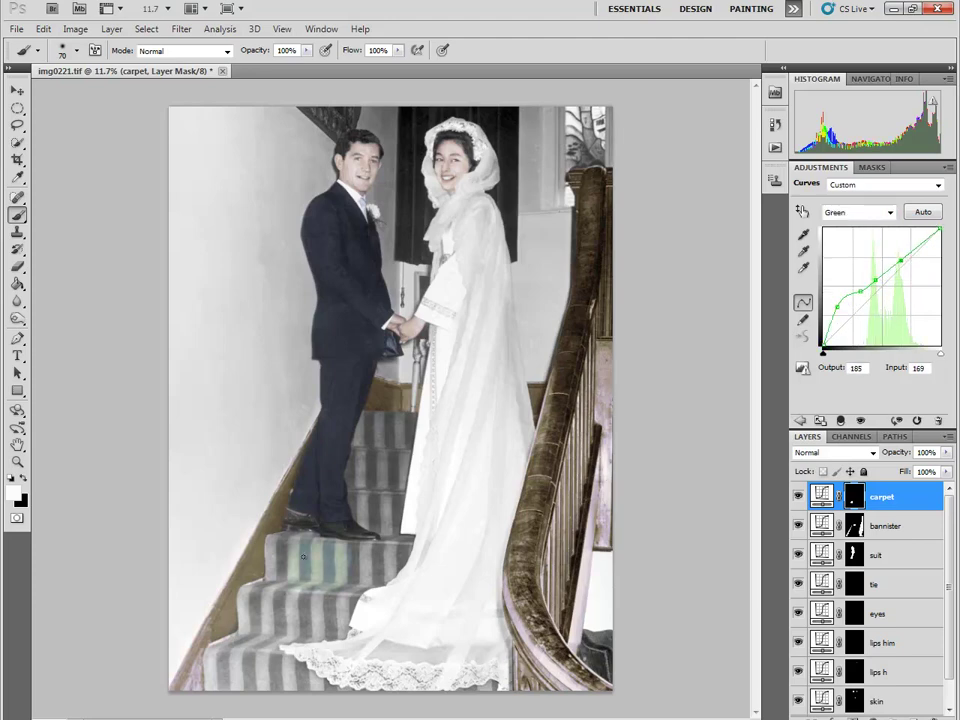
key("bracketright")
key("bracketright")
key("bracketright")
left_click_drag(335, 578, 265, 679)
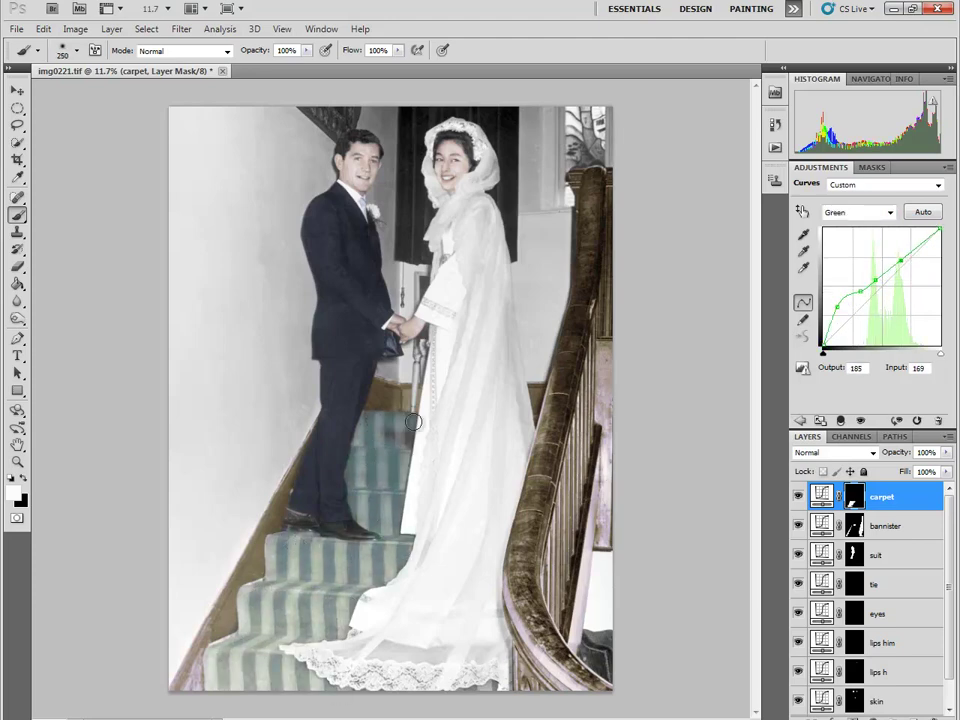
left_click_drag(395, 505, 368, 423)
- Rebalance the Red, Blue and Green curves to turn the carpet pinkish mauve
left_click(888, 212)
left_click(860, 197)
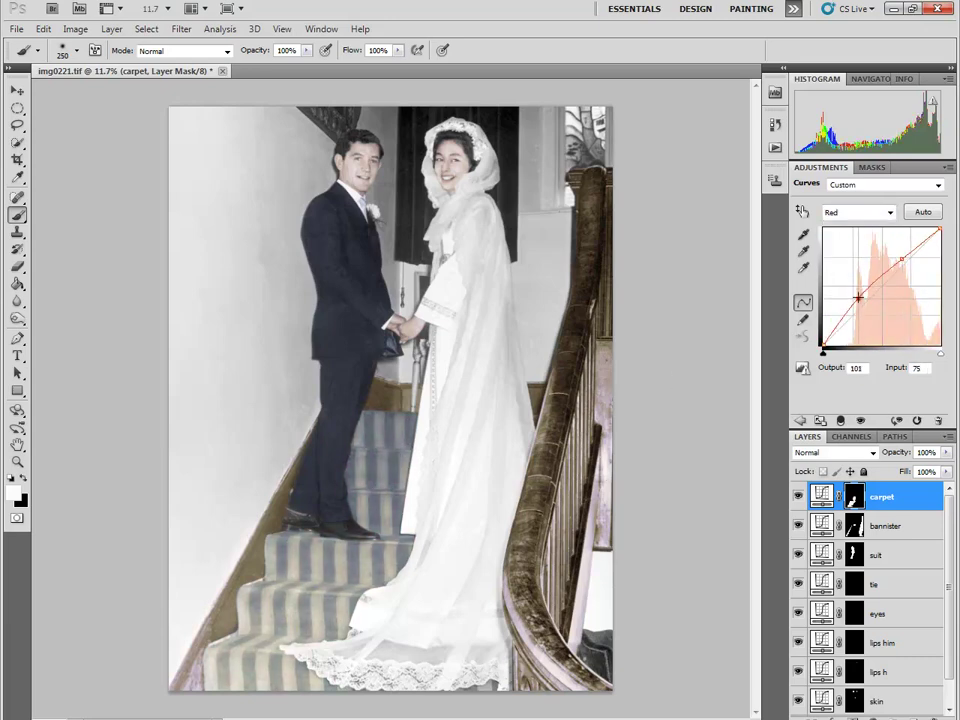
mouse_move(900, 261)
left_mouse_down()
mouse_move(858, 300)
mouse_move(866, 298)
left_mouse_up()
left_click(888, 212)
left_click(850, 262)
left_click(888, 212)
left_click(835, 251)
left_click_drag(909, 261, 909, 265)
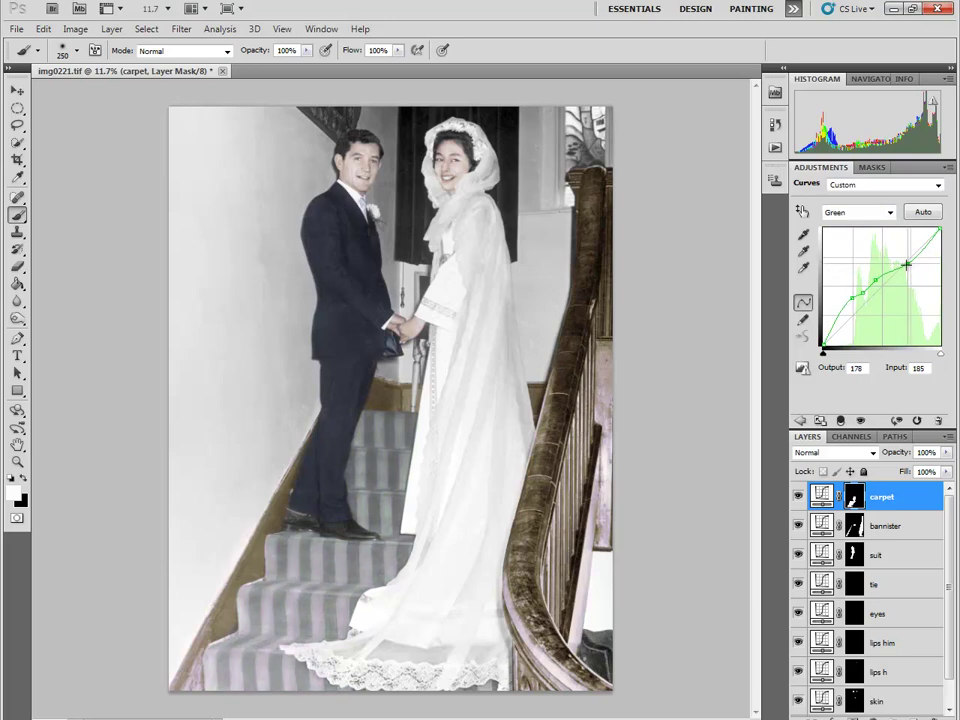
left_click(888, 212)
left_click(830, 239)
left_click_drag(859, 298, 862, 289)
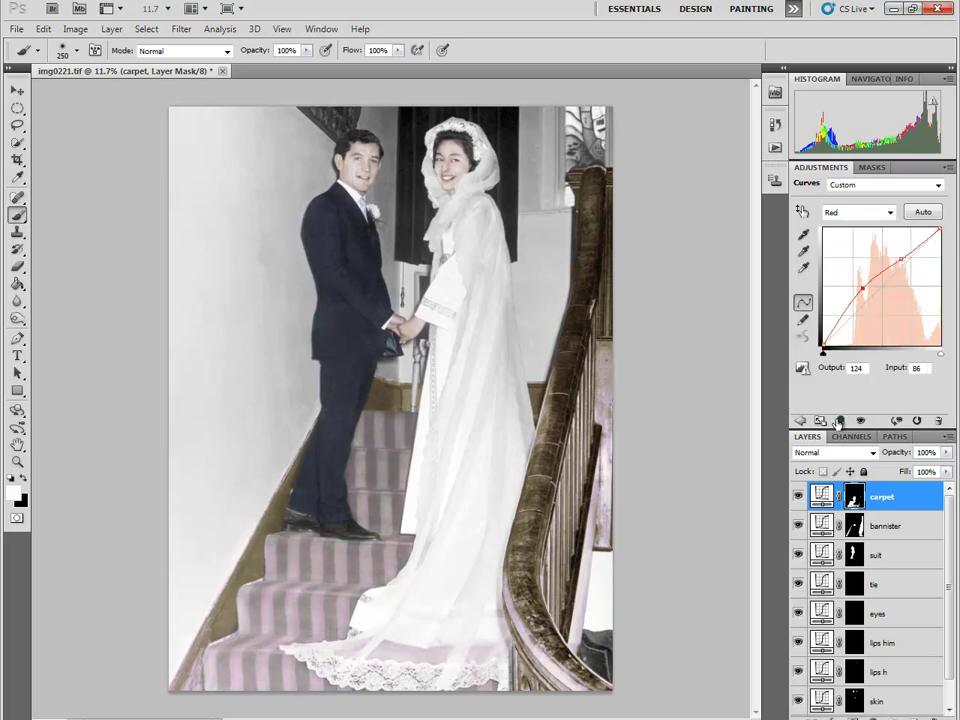
key("ctrl+l")
- Tighten the carpet mask's black point and midtones in Levels
mouse_move(651, 268)
left_mouse_down()
mouse_move(846, 279)
mouse_move(730, 275)
left_mouse_up()
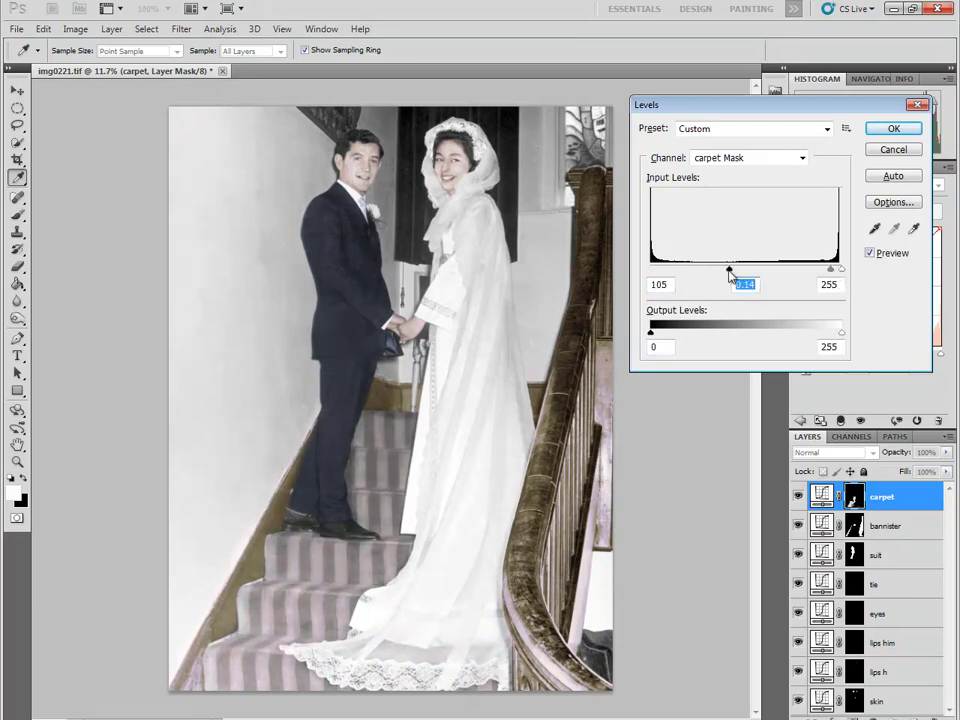
mouse_move(651, 332)
left_mouse_down()
mouse_move(700, 332)
mouse_move(670, 332)
left_mouse_up()
left_click_drag(728, 268, 812, 268)
left_click_drag(839, 268, 796, 268)
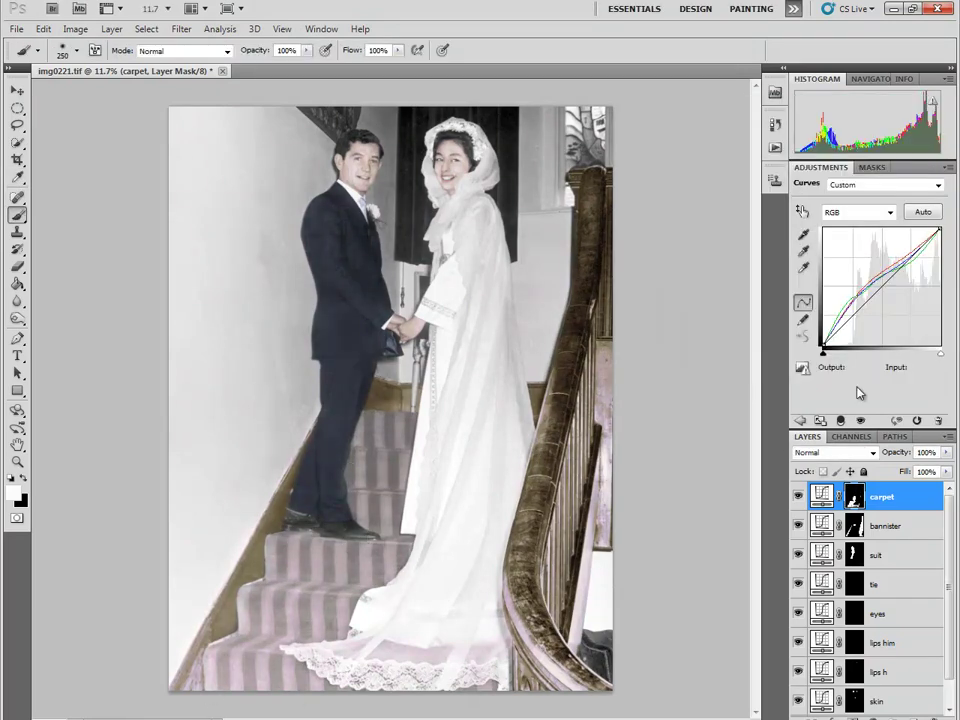
- Lower the green curve to push the carpet toward purple
left_click(858, 212)
left_click(850, 228)
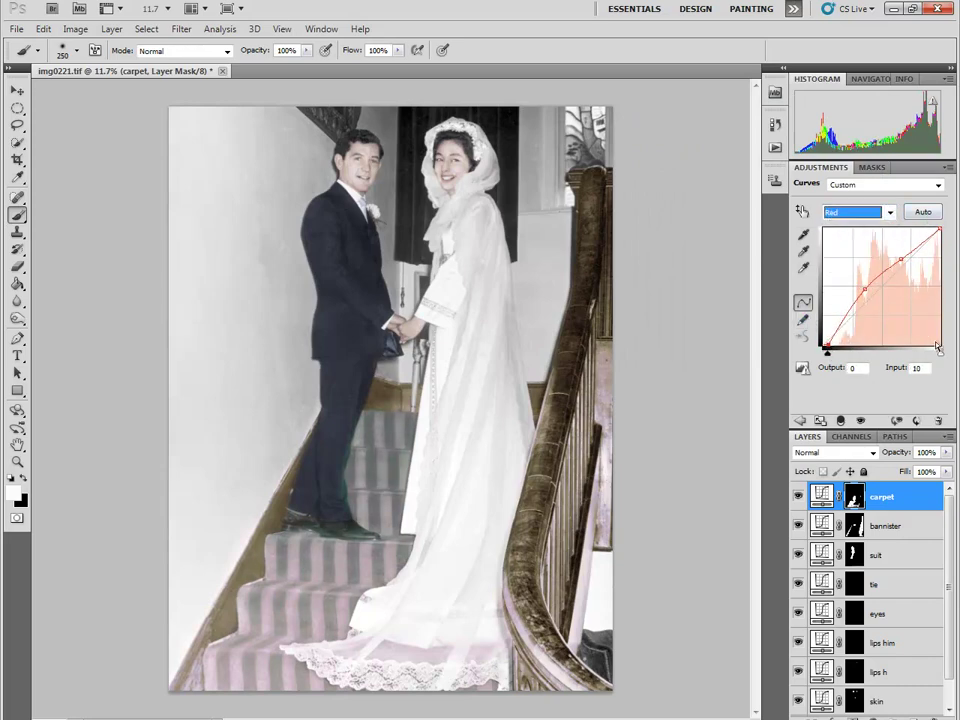
key("alt+4")
mouse_move(851, 296)
left_mouse_down()
mouse_move(879, 281)
mouse_move(851, 314)
left_mouse_up()
key("alt+5")
key("alt+3")
- Lift the blue curve's top and raise the red black point to 31 for lilac
mouse_move(918, 248)
left_mouse_down()
mouse_move(918, 264)
mouse_move(910, 249)
left_mouse_up()
left_click_drag(851, 314, 856, 312)
key("alt+5")
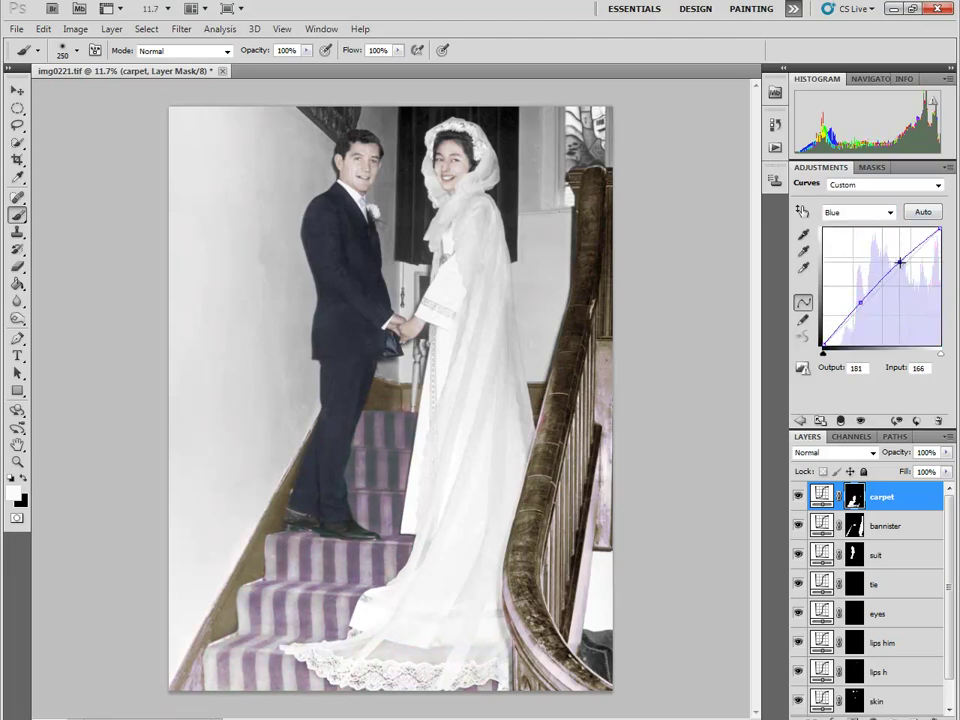
left_click_drag(917, 248, 917, 241)
key("alt+3")
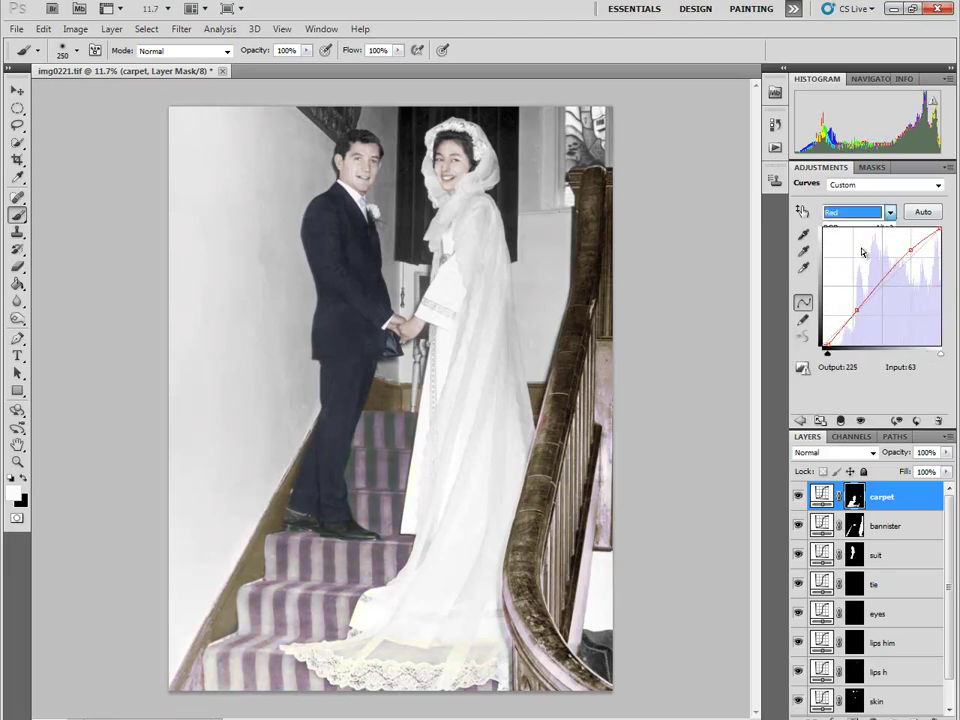
left_click_drag(823, 345, 823, 330)
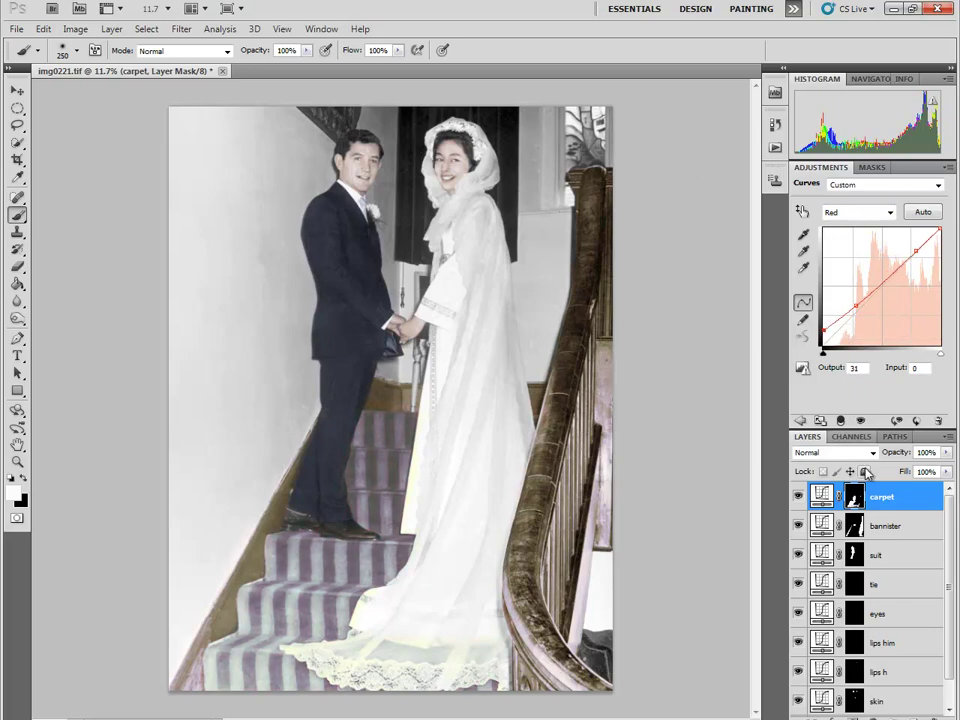
scroll(212, 577, "up", 3)
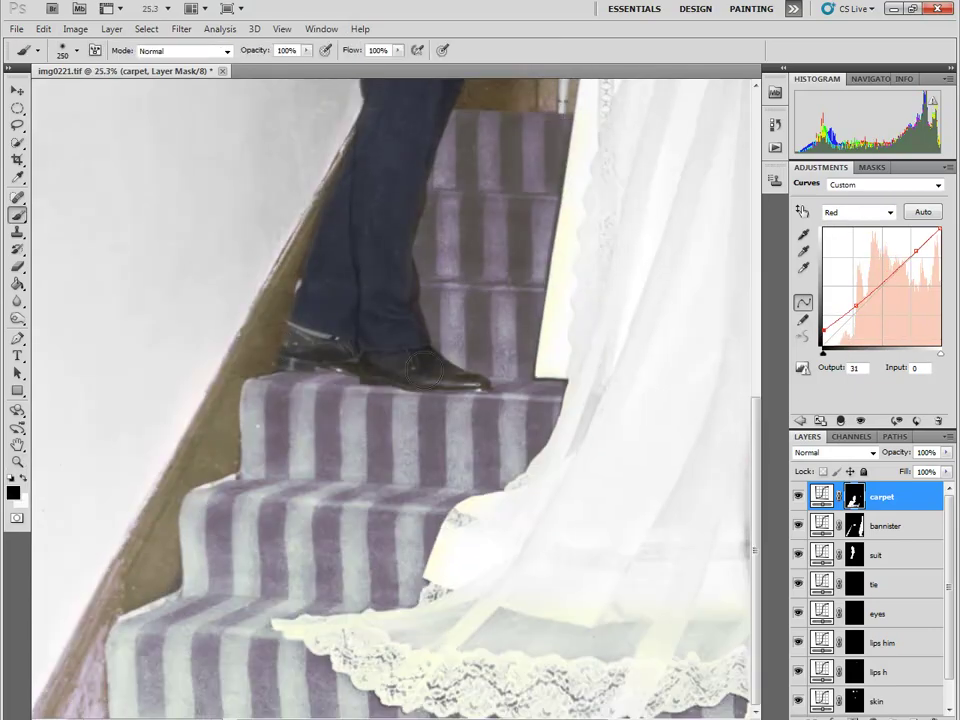
scroll(409, 302, "up", 2)
scroll(441, 302, "up", 2)
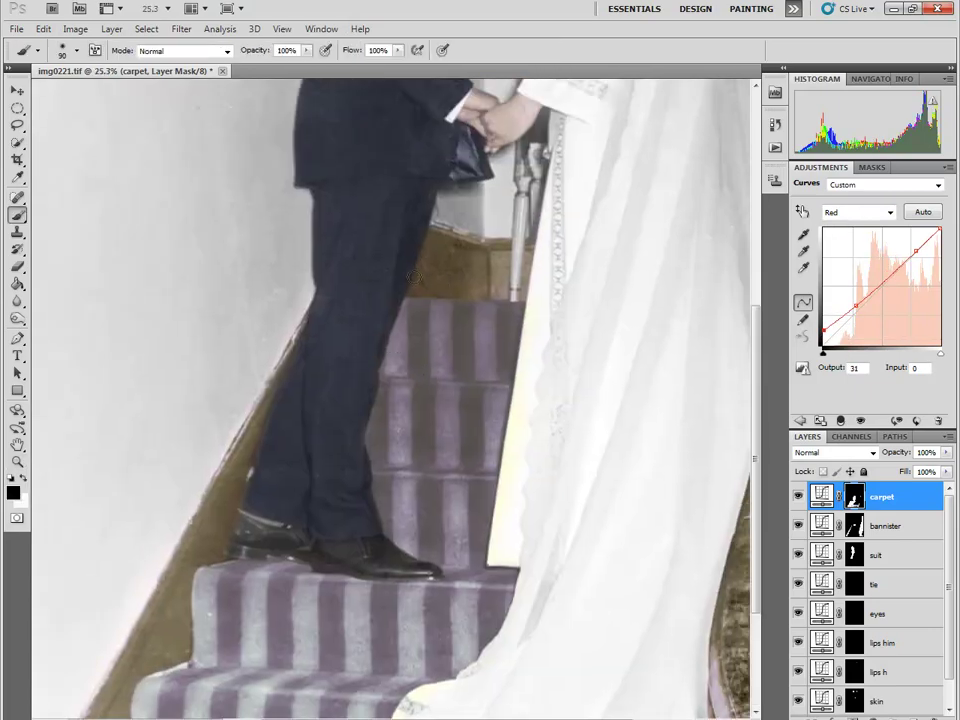
scroll(583, 588, "down", 3)
scroll(638, 626, "right", 2)
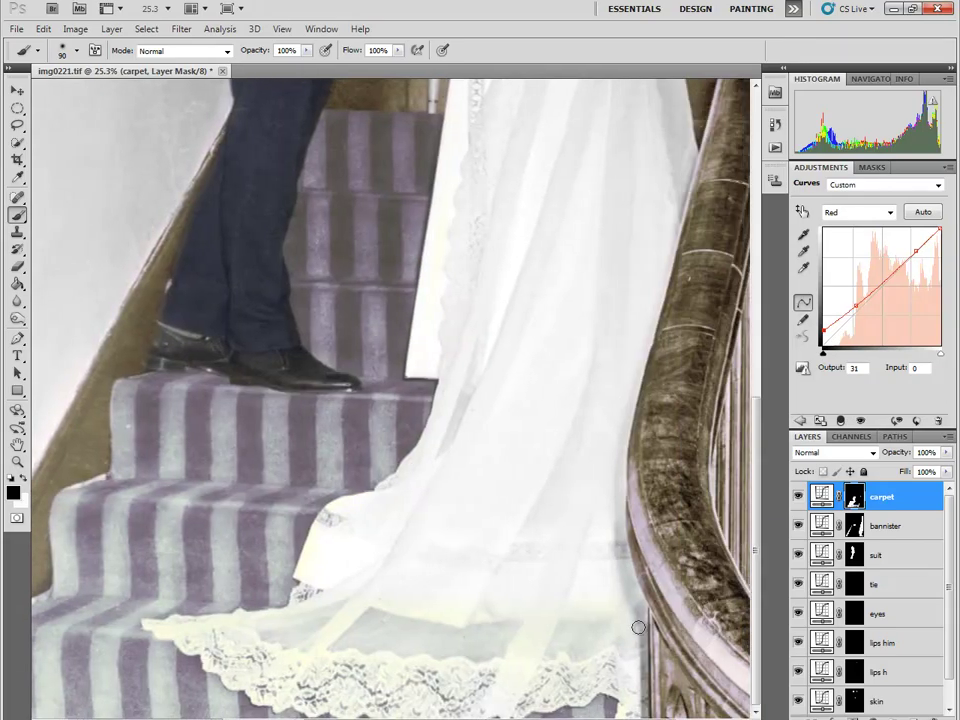
scroll(583, 557, "down", 1)
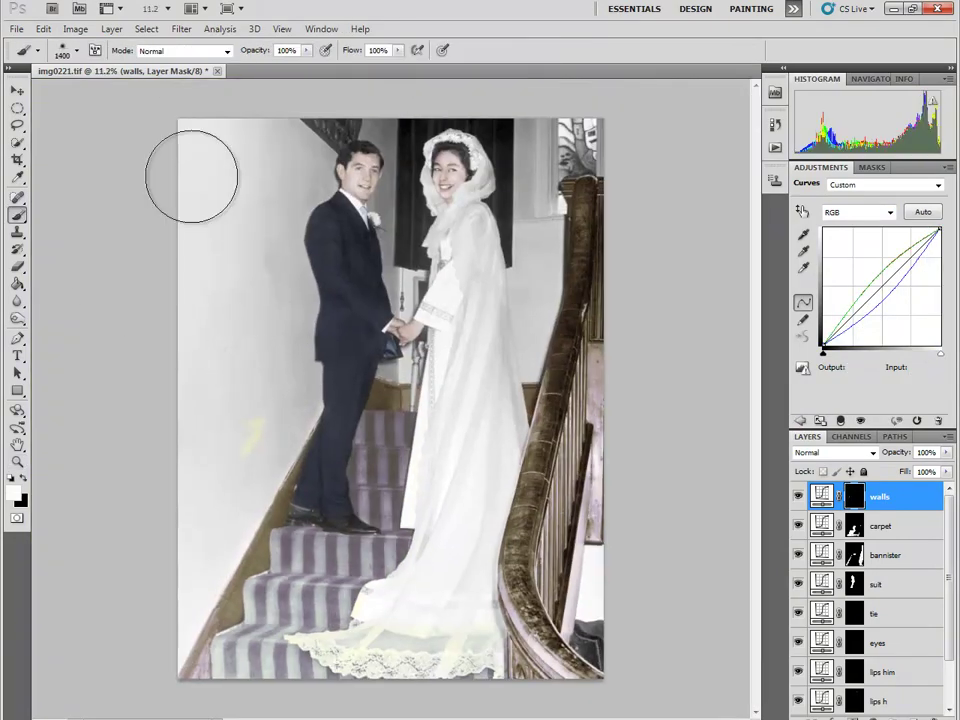
- Paint the walls white on the mask with a 400 brush and lift the green curve slightly
left_click_drag(191, 176, 268, 381)
key("bracketleft")
key("bracketleft")
key("bracketleft")
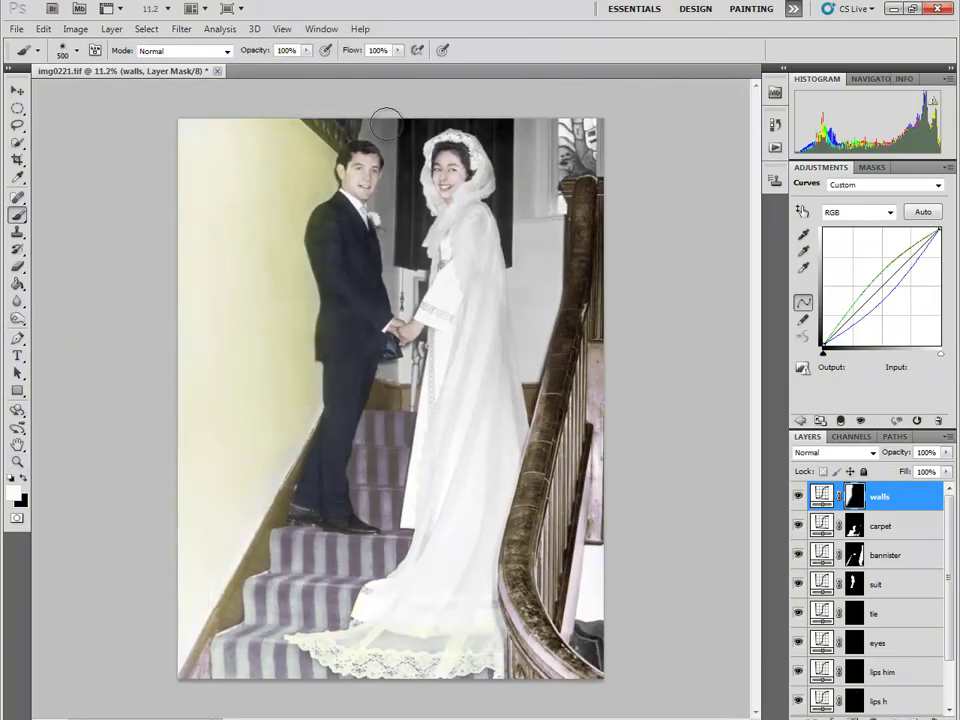
mouse_move(381, 118)
left_mouse_down()
mouse_move(300, 280)
mouse_move(543, 245)
mouse_move(540, 350)
left_mouse_up()
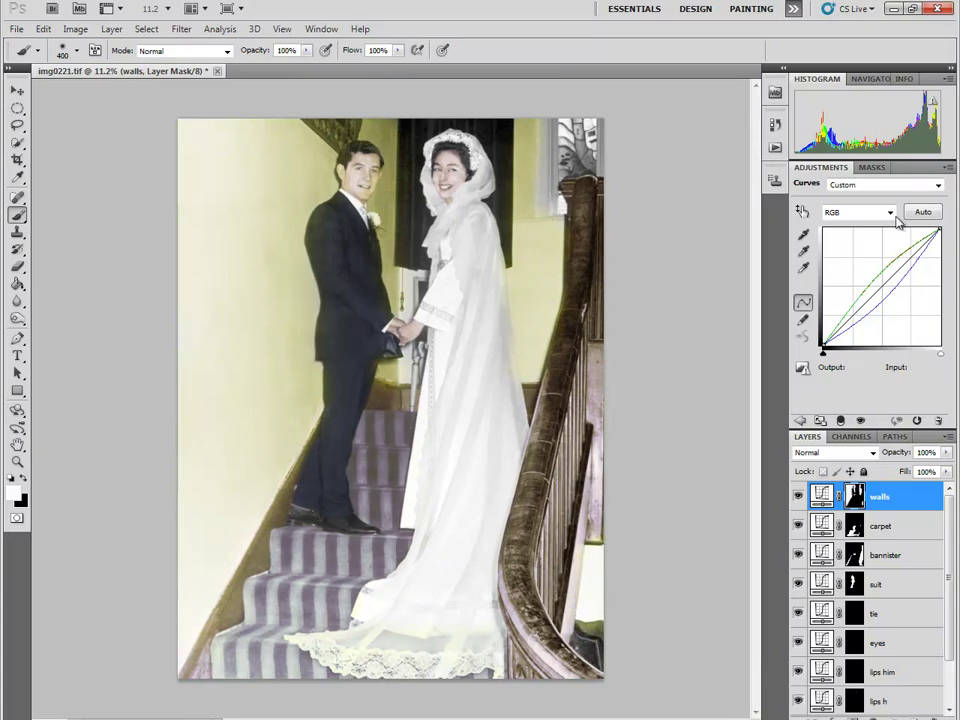
key("alt+4")
key("alt+3")
key("alt+4")
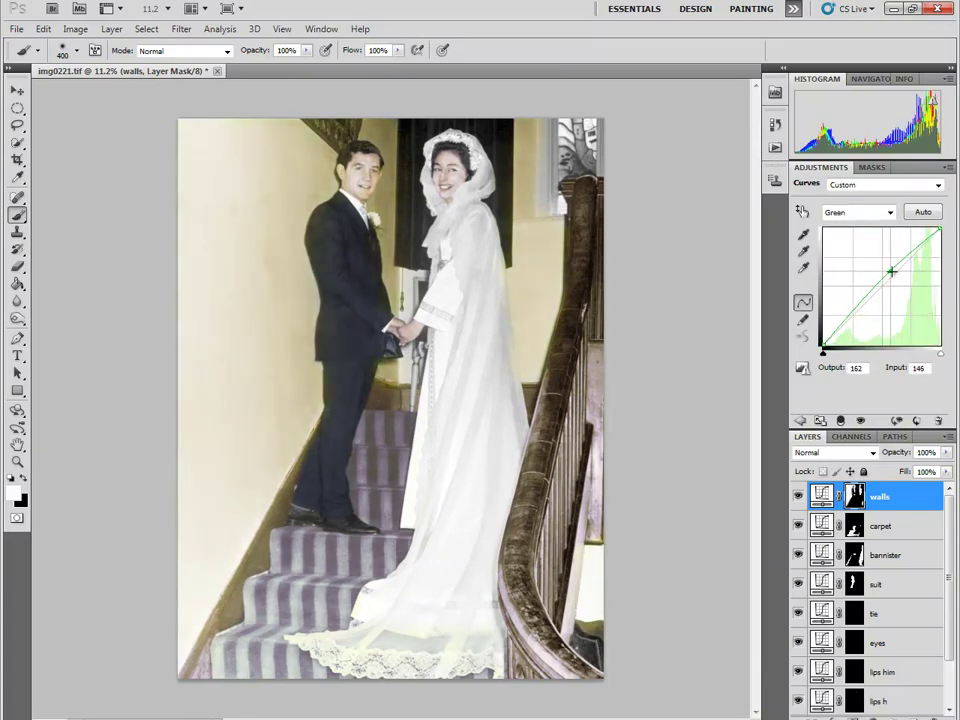
left_click_drag(891, 271, 896, 273)
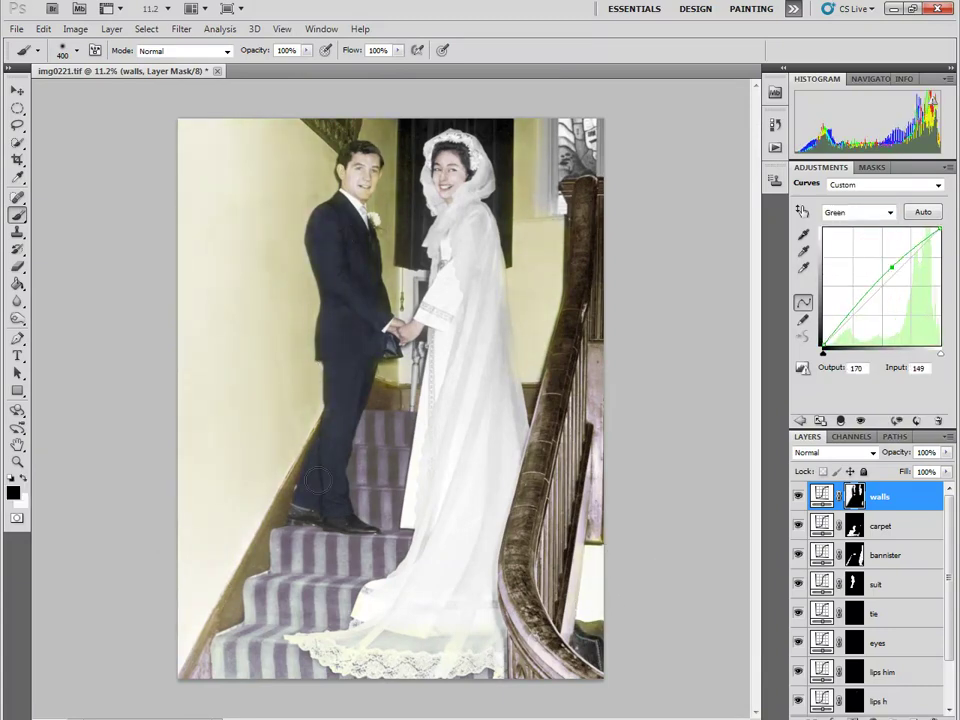
- Paint black with 50–80 px brushes to keep tint off the couple, stairs and bannister
key("x")
left_click(182, 568)
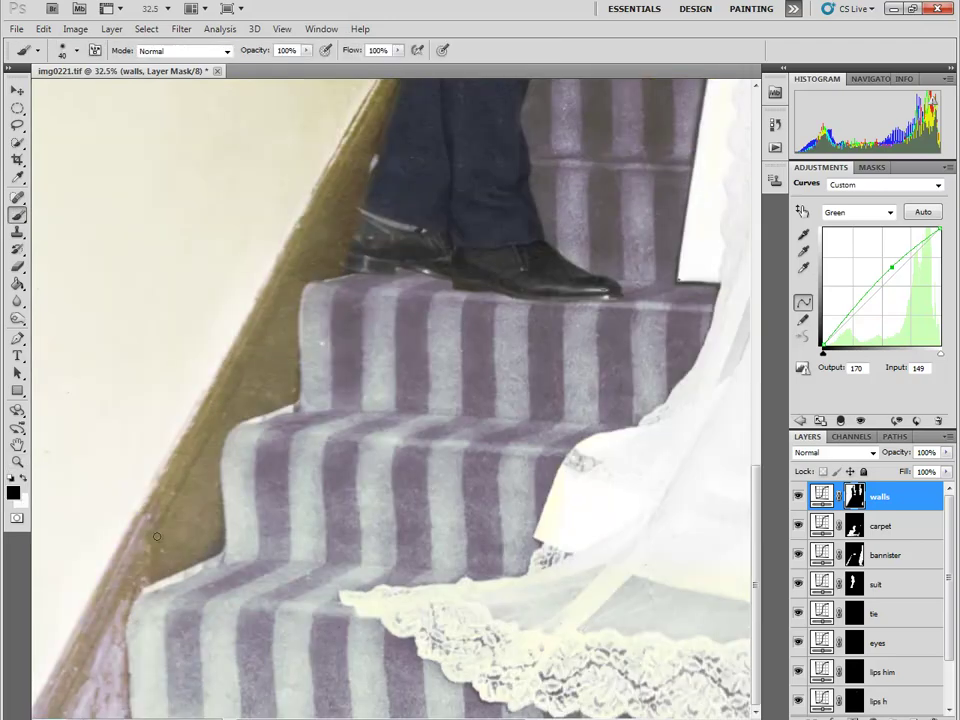
scroll(326, 212, "up", 5)
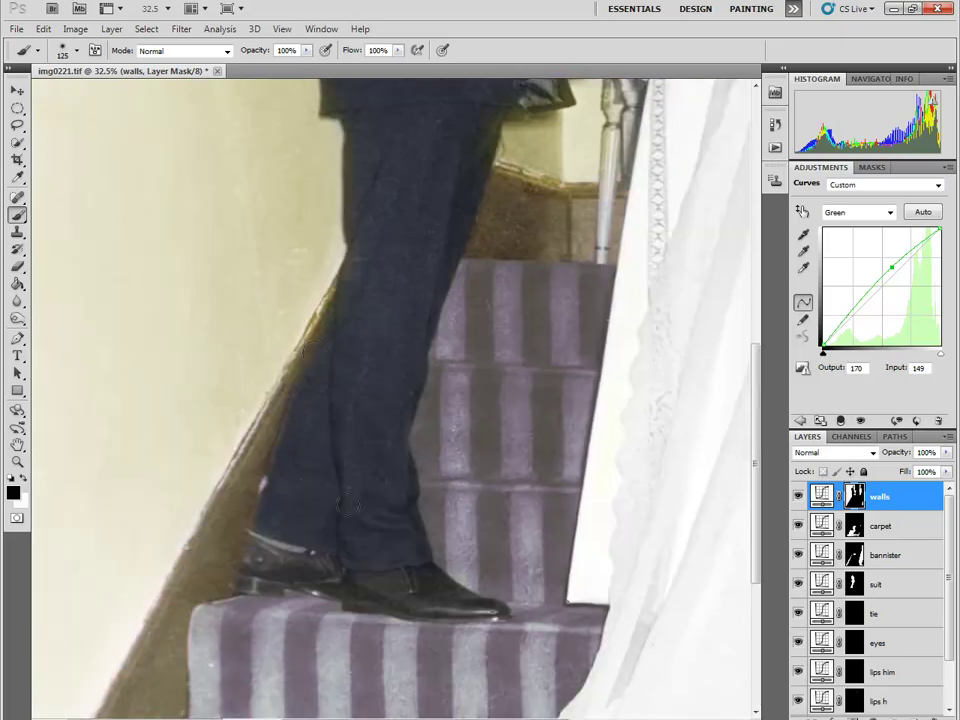
key("bracketleft")
key("bracketleft")
key("bracketleft")
scroll(376, 120, "up", 3)
scroll(386, 289, "up", 2)
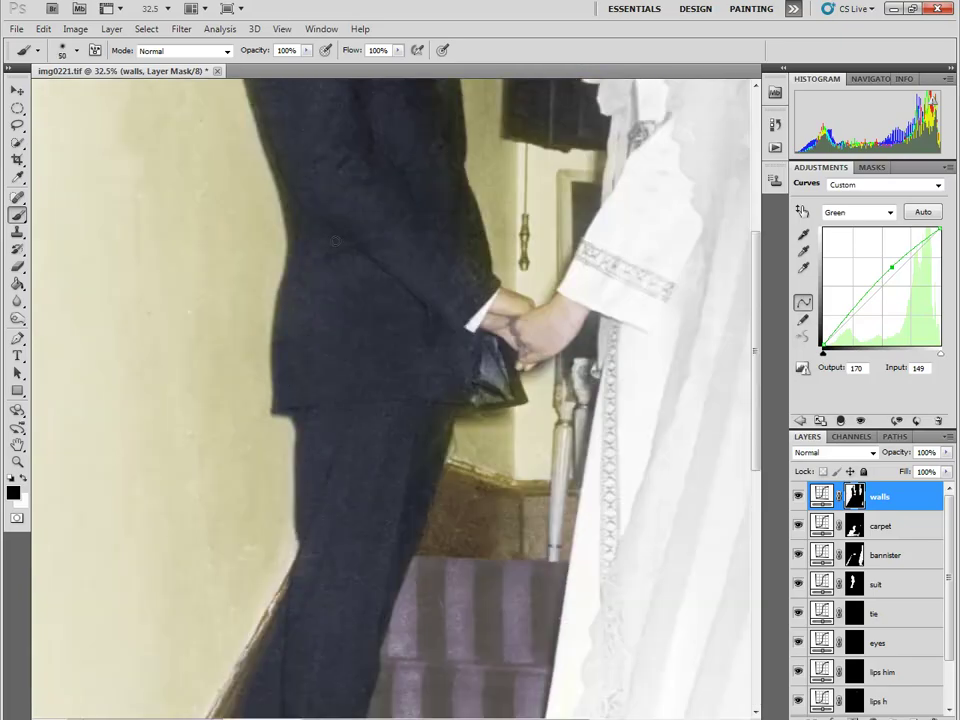
left_click_drag(342, 125, 365, 385)
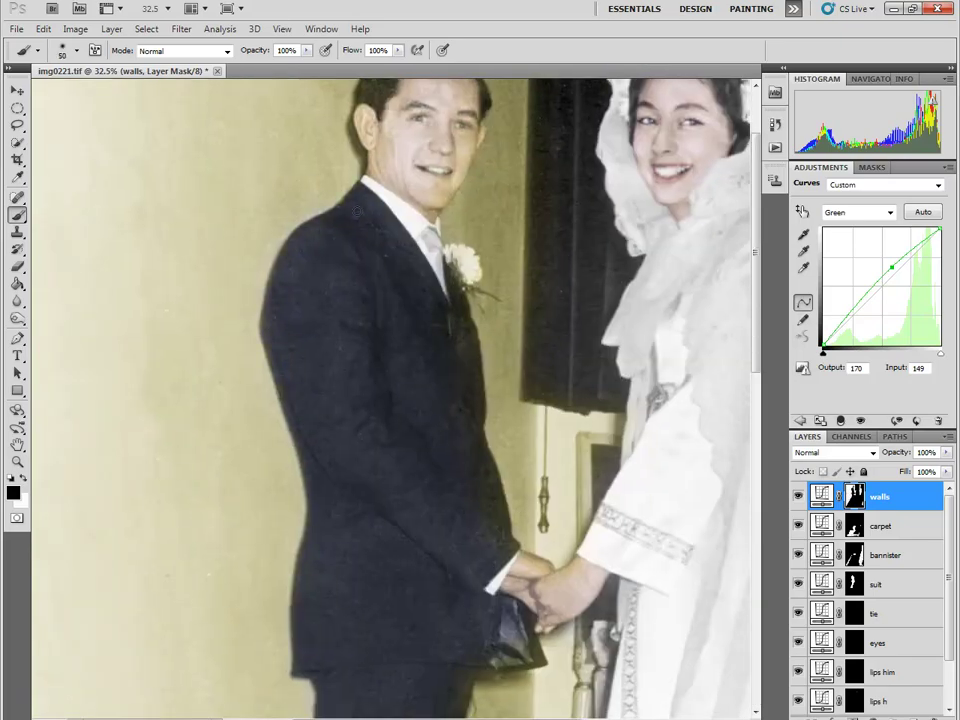
left_click_drag(362, 130, 350, 205)
key("bracketright")
key("bracketright")
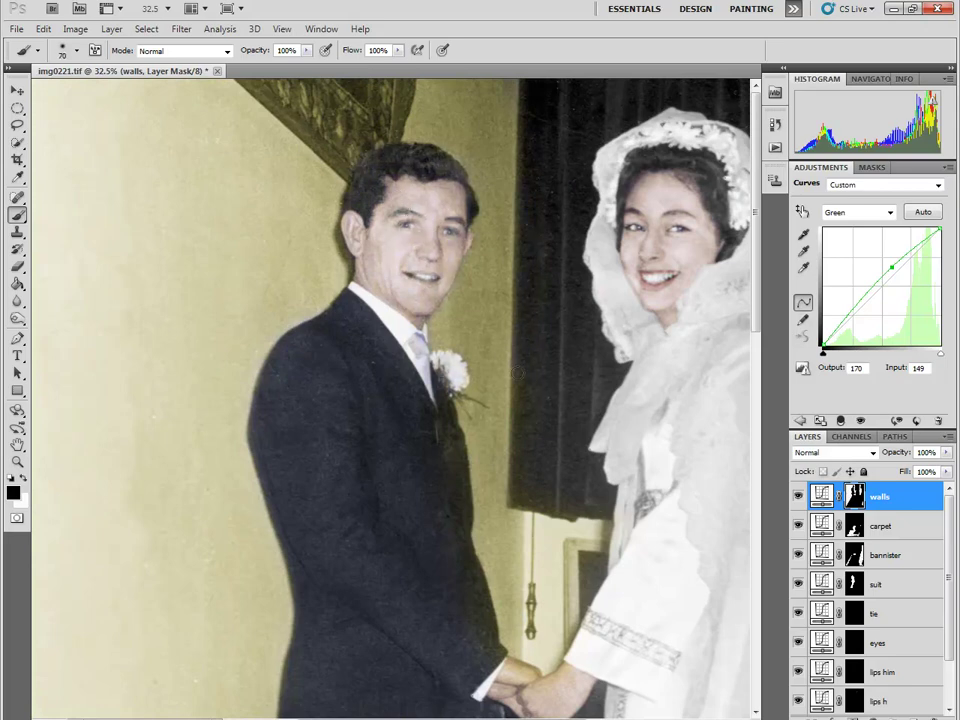
scroll(563, 510, "right", 1)
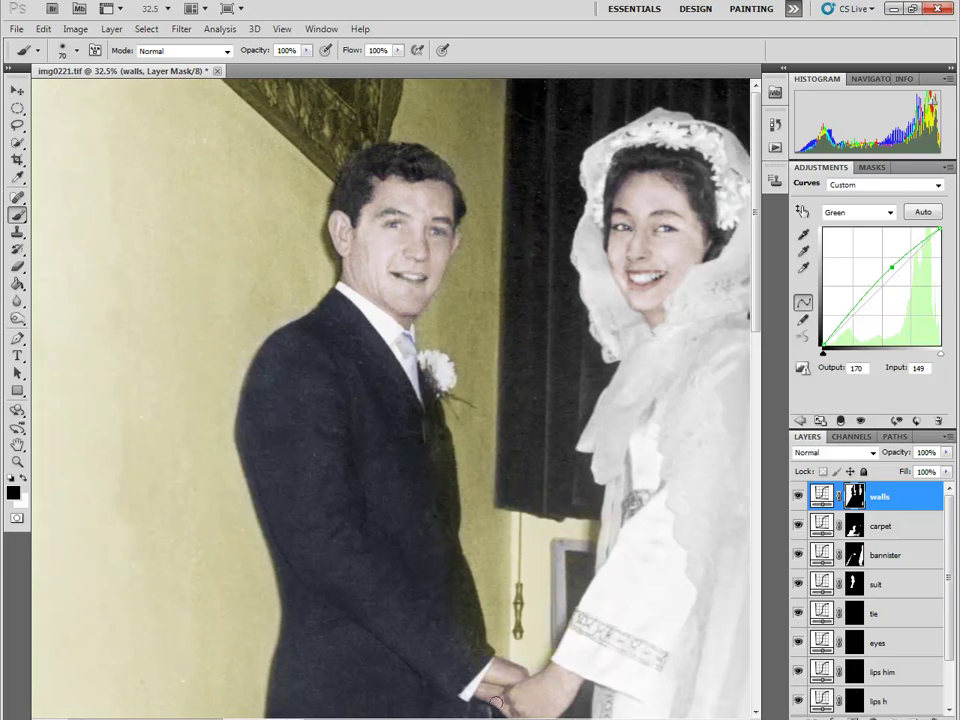
left_click_drag(495, 703, 390, 271)
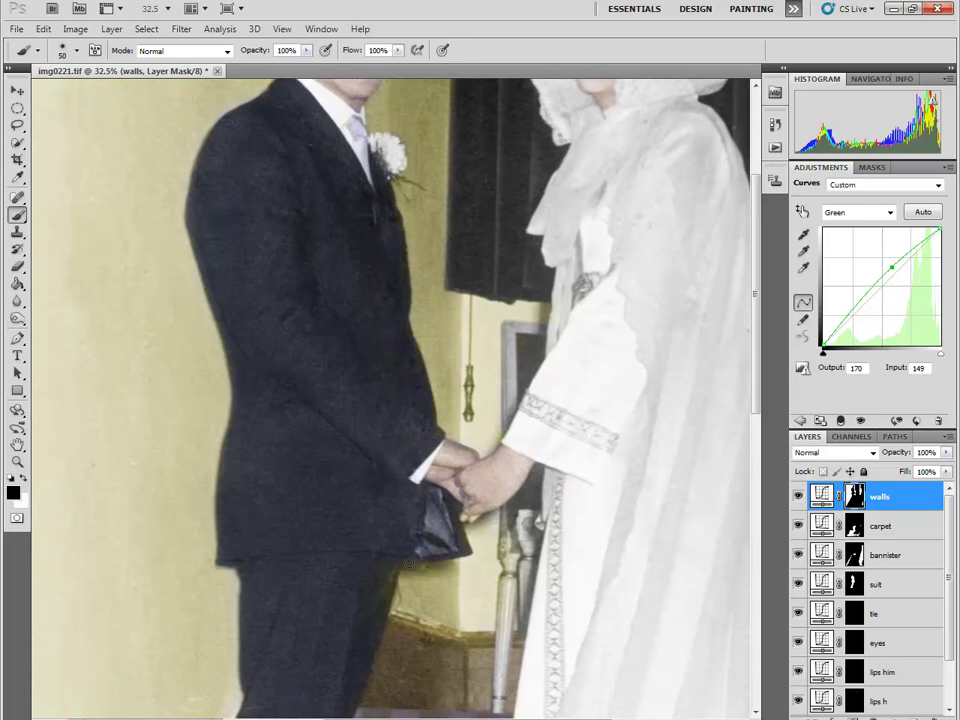
scroll(408, 564, "up", 5)
scroll(408, 564, "right", 3)
key("bracketright")
key("bracketright")
key("bracketright")
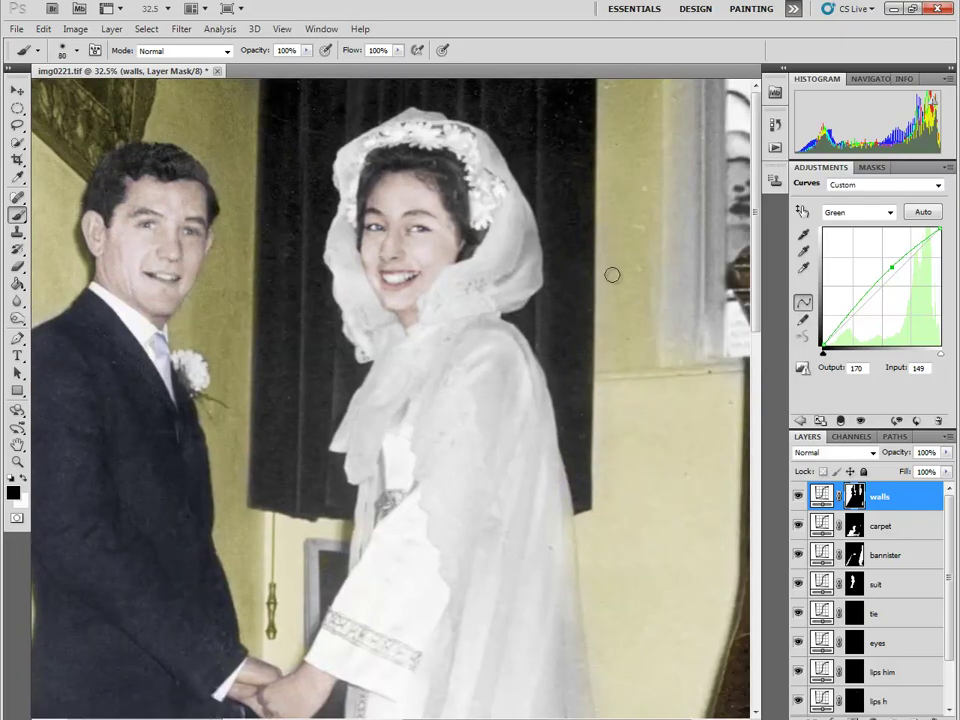
- Review the image full screen and lower the walls layer opacity to 25%
key("Tab")
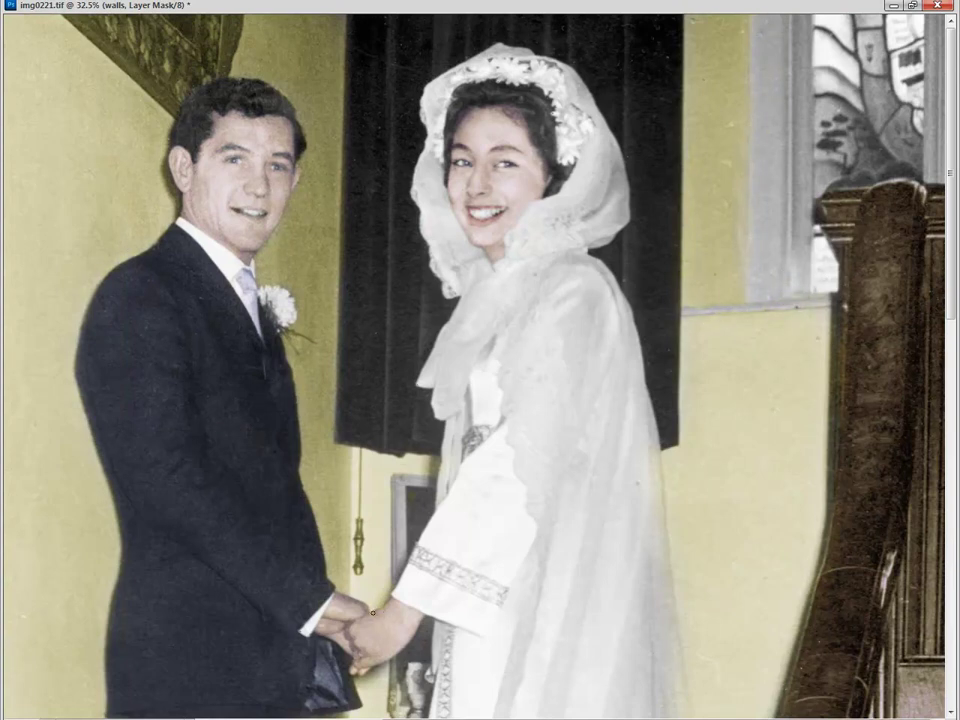
scroll(647, 520, "down", 5)
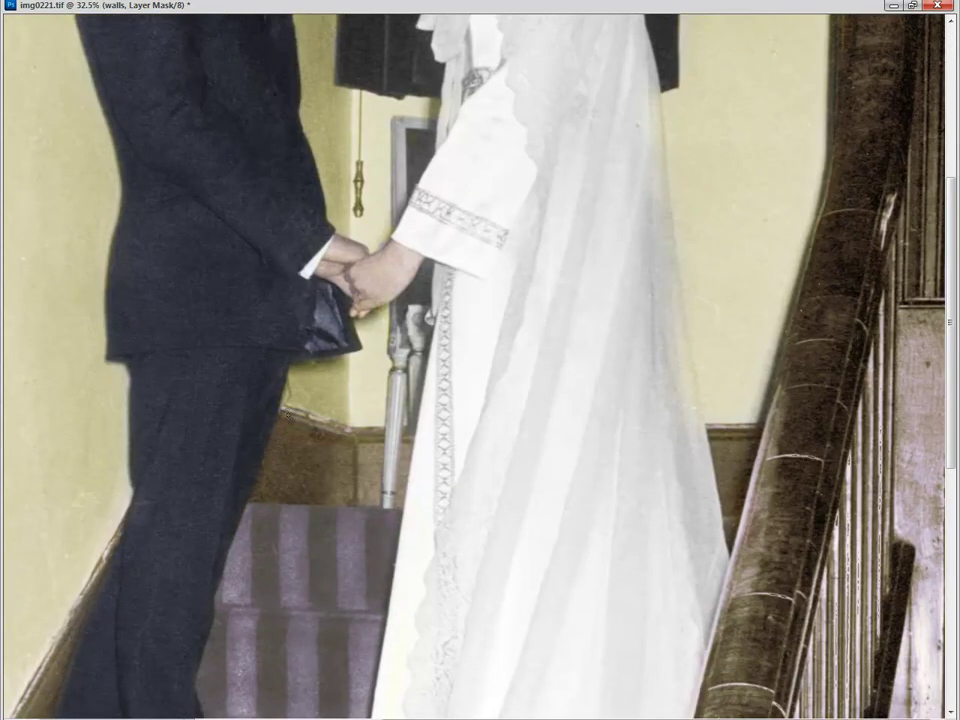
scroll(506, 405, "down", 8)
key("f")
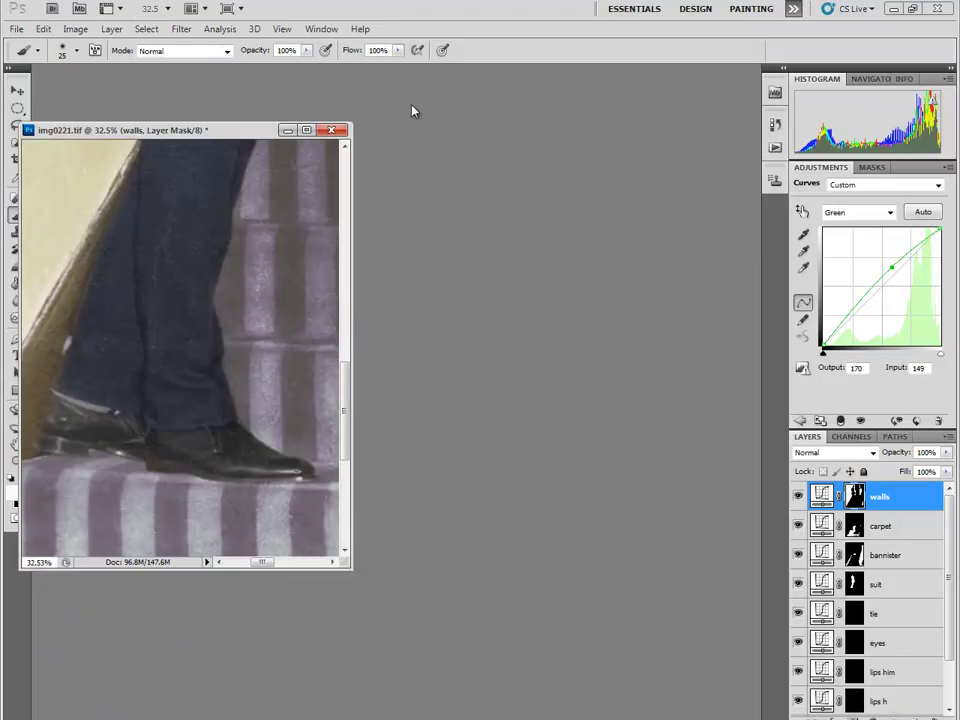
key("ctrl+0")
scroll(578, 206, "up", 2)
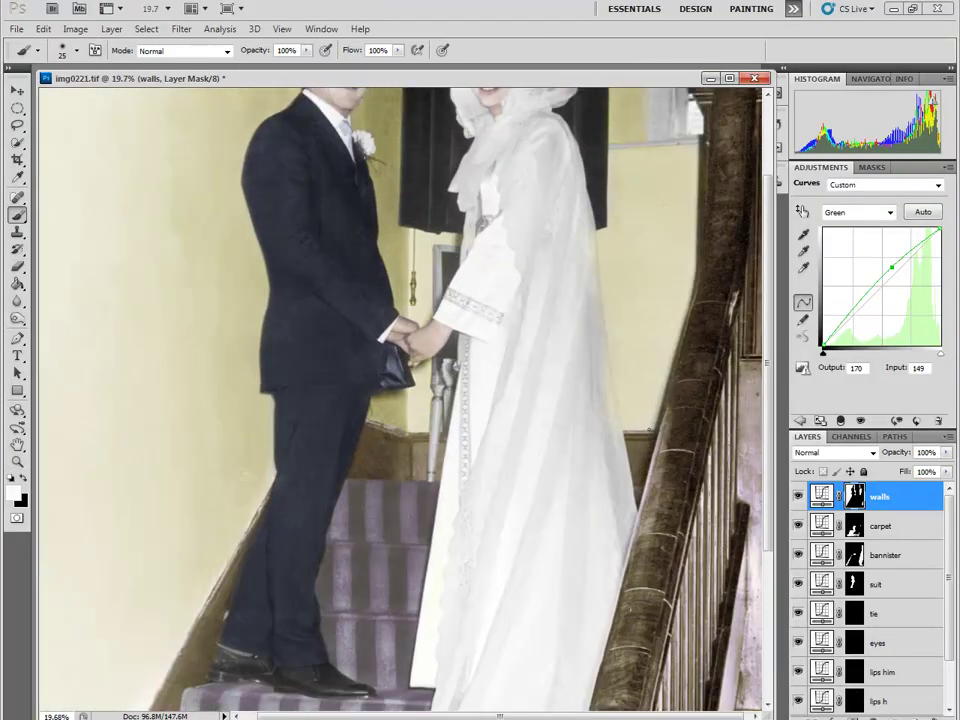
scroll(650, 350, "down", 3)
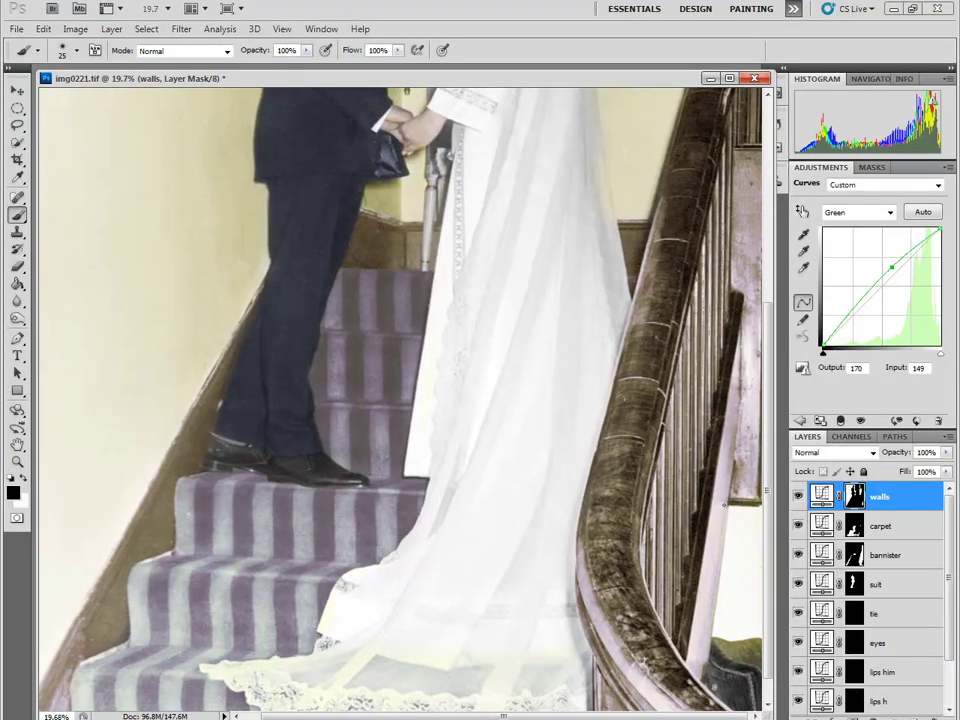
key("ctrl+0")
left_click_drag(891, 268, 893, 267)
- Soften the wall tint and set the bannister layer's blend mode to Color
mouse_move(946, 452)
left_mouse_down()
mouse_move(893, 465)
mouse_move(905, 471)
left_mouse_up()
left_click(885, 551)
left_click(835, 452)
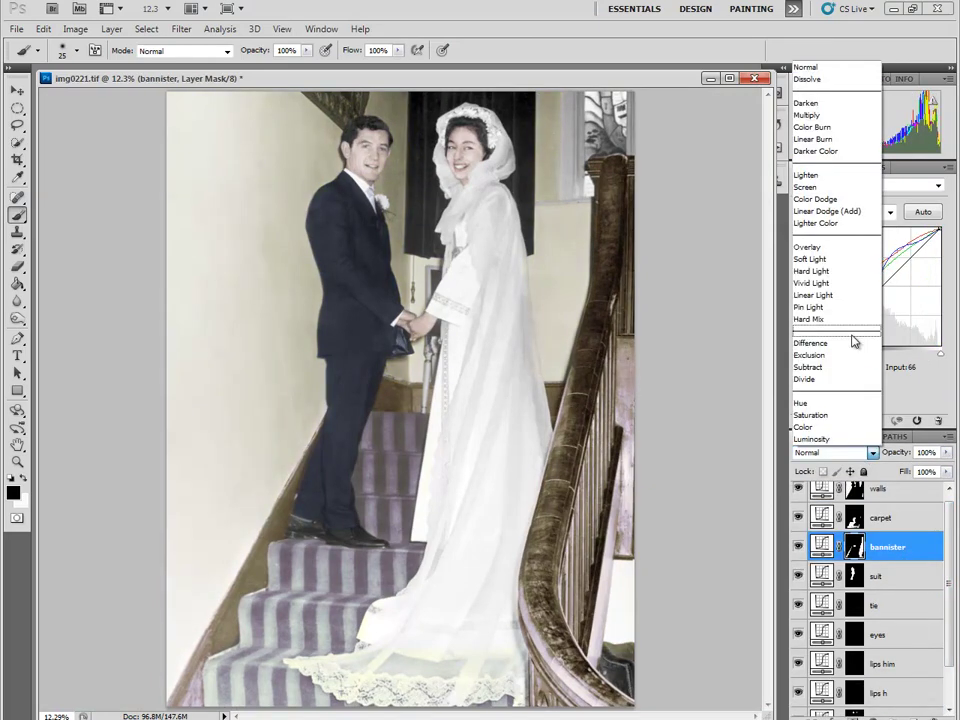
left_click(835, 210)
left_click_drag(946, 470, 948, 470)
left_click(835, 452)
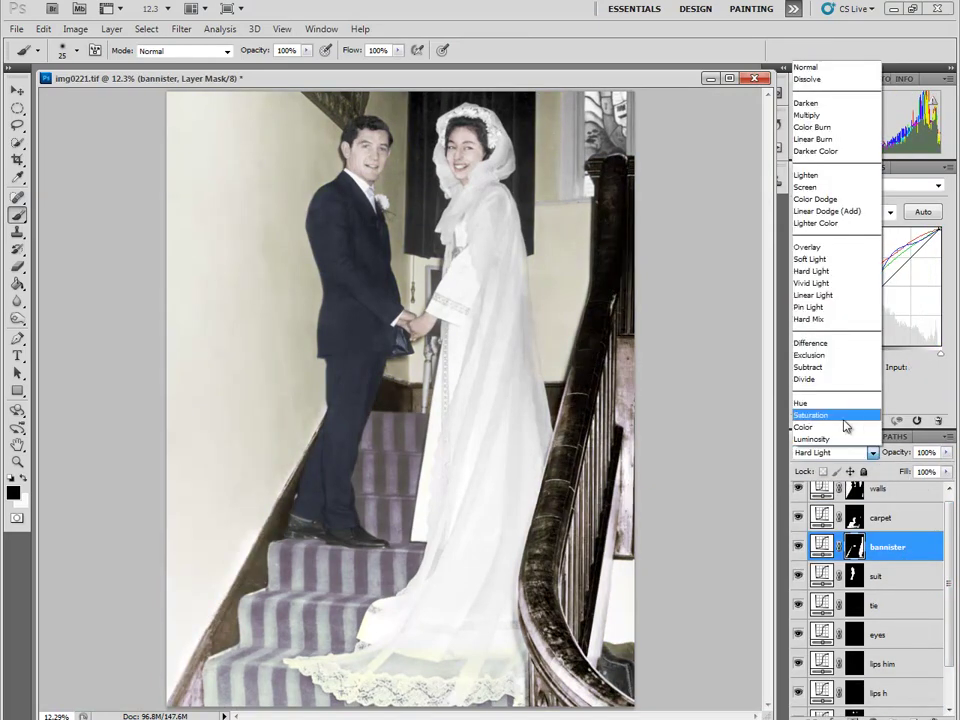
left_click(846, 426)
- Lower the carpet tint layer's opacity to 73%
left_click(878, 517)
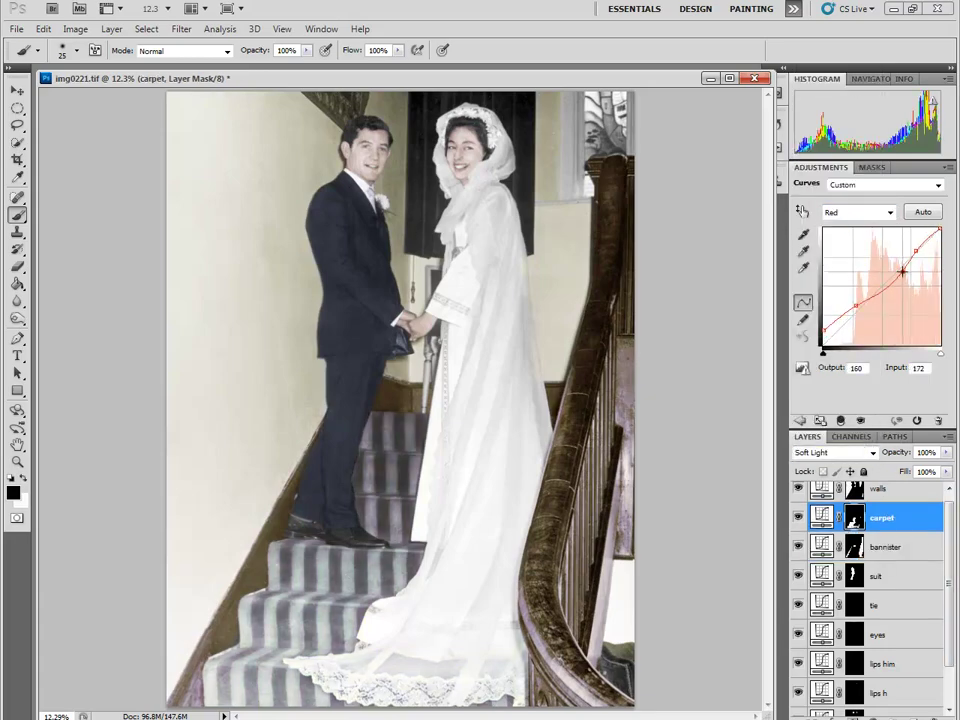
left_click_drag(946, 452, 902, 470)
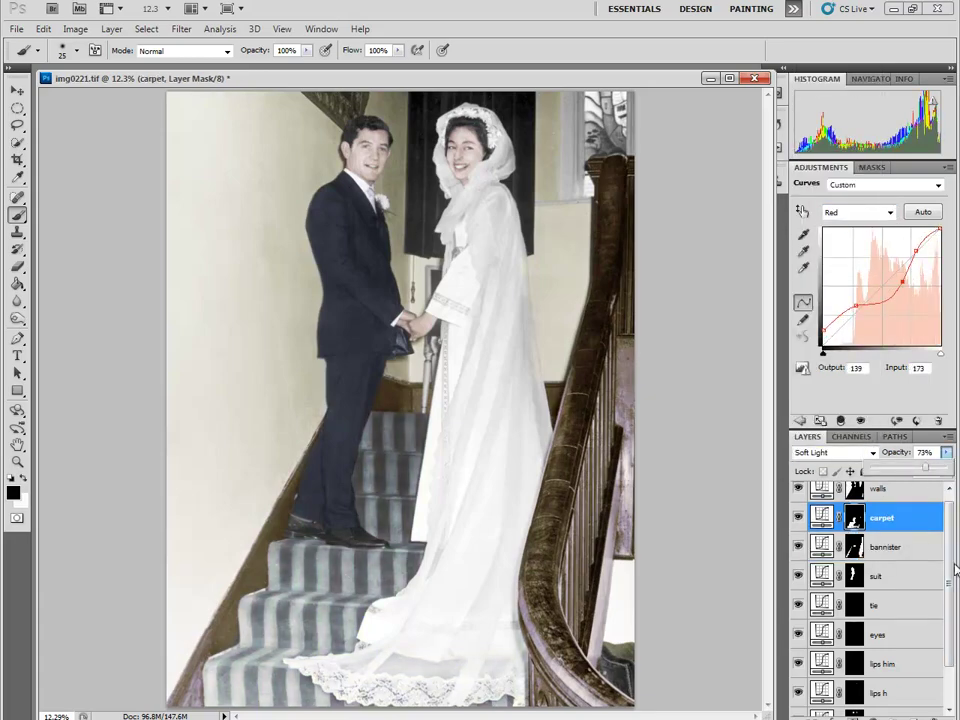
scroll(950, 568, "down", 2)
- Try Soft Light and Overlay on the skin tint layer, then return it to Normal
left_click(878, 673)
left_click(835, 452)
left_click(810, 259)
left_click(835, 452)
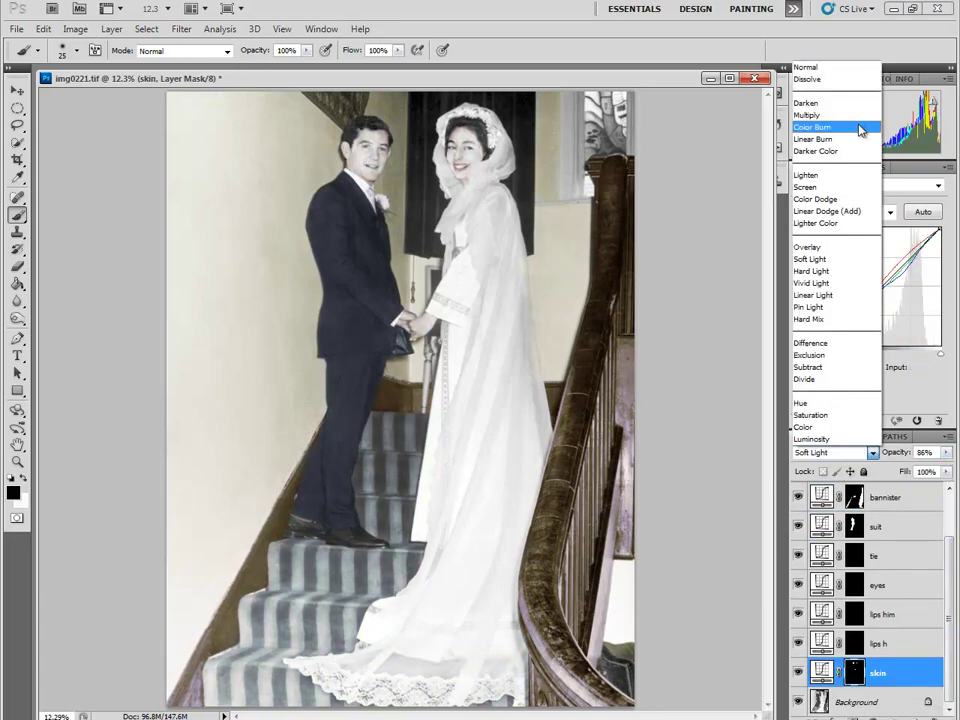
left_click(807, 247)
left_click(835, 452)
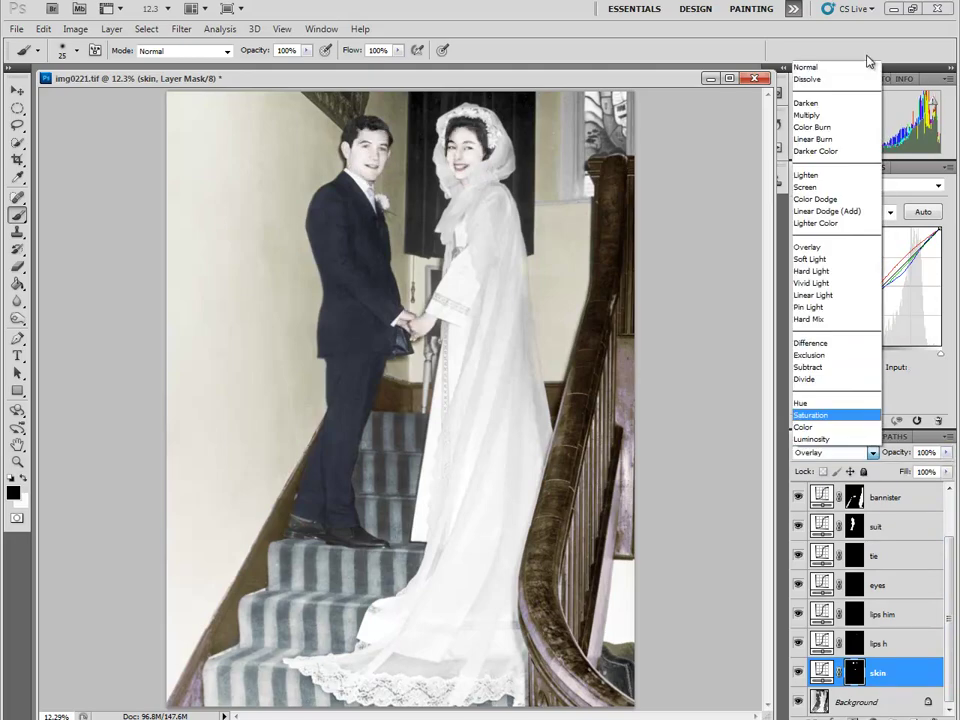
left_click(867, 66)
- Add a black-masked Curves layer named 'stain 1' and shrink the brush to 100
left_click(111, 28)
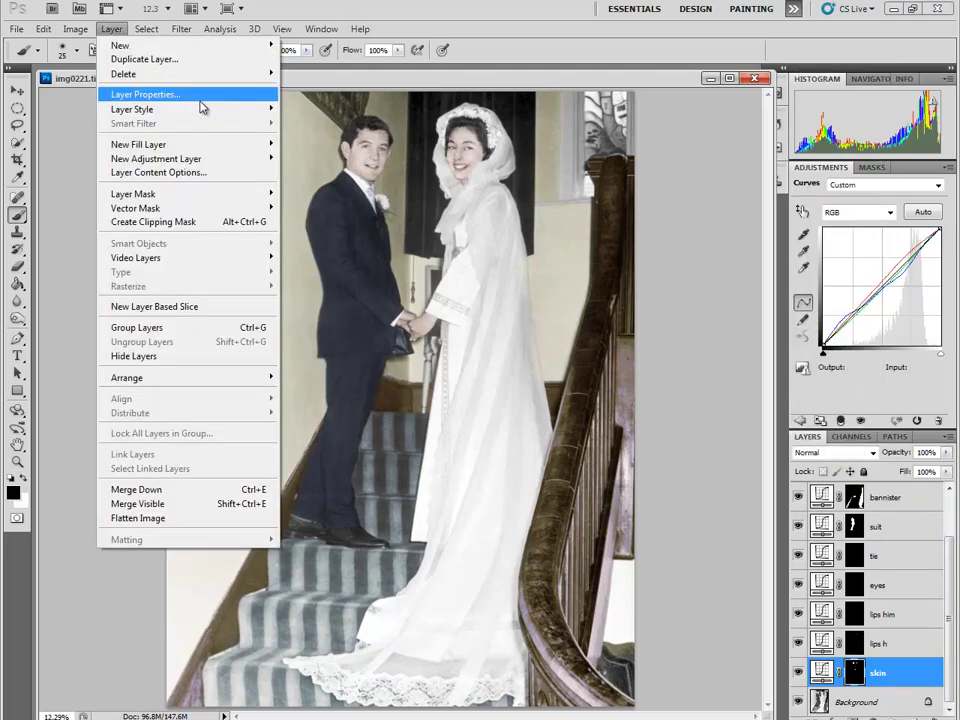
left_click(321, 186)
type("stain 1")
key("Return")
key("ctrl+i")
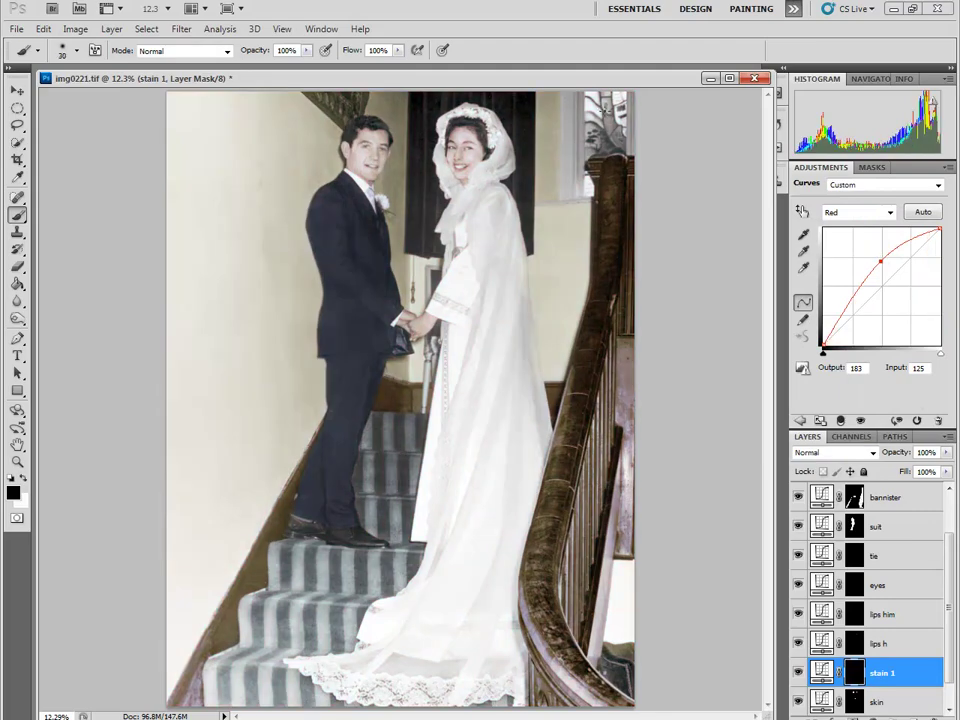
key("bracketleft")
key("bracketleft")
key("bracketleft")
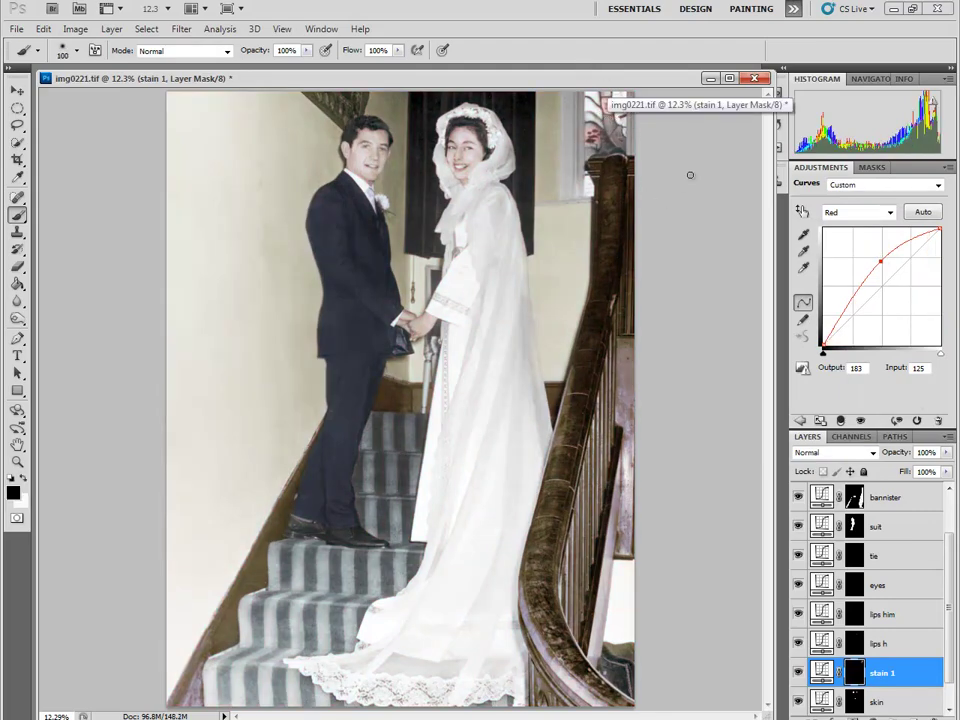
- Add a black-masked 'stain 2' Curves layer with white as the painting colour
left_click(111, 28)
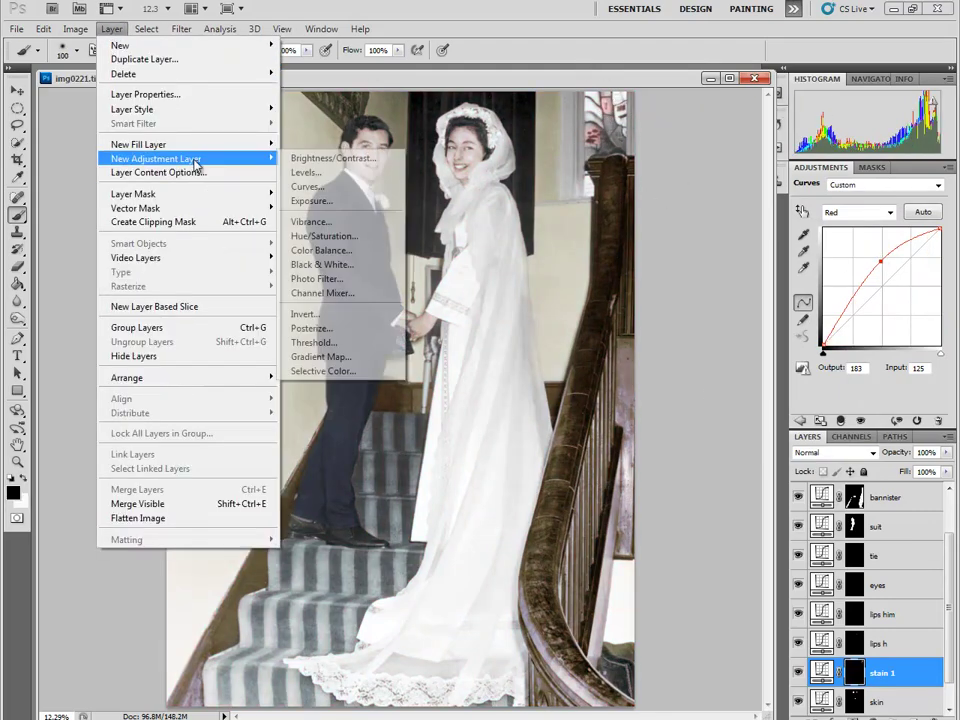
left_click(321, 182)
type("stain 2")
key("Return")
key("ctrl+i")
key("x")
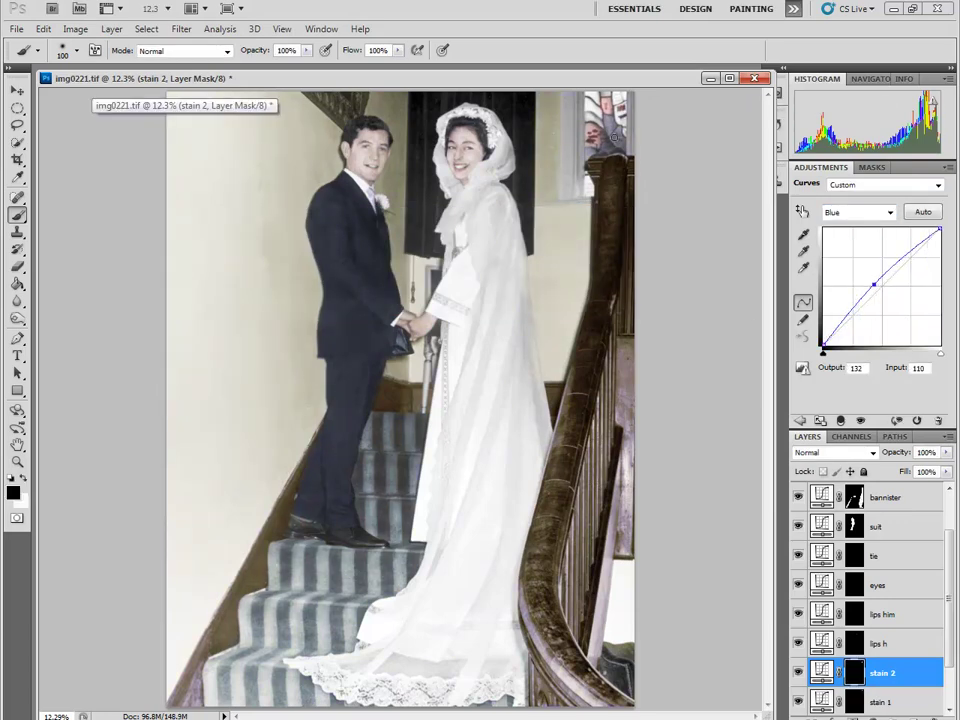
- Add a black-masked 'stain 3' Curves layer with white as the painting colour
left_click(111, 28)
left_click(321, 182)
type("stain 3")
key("Return")
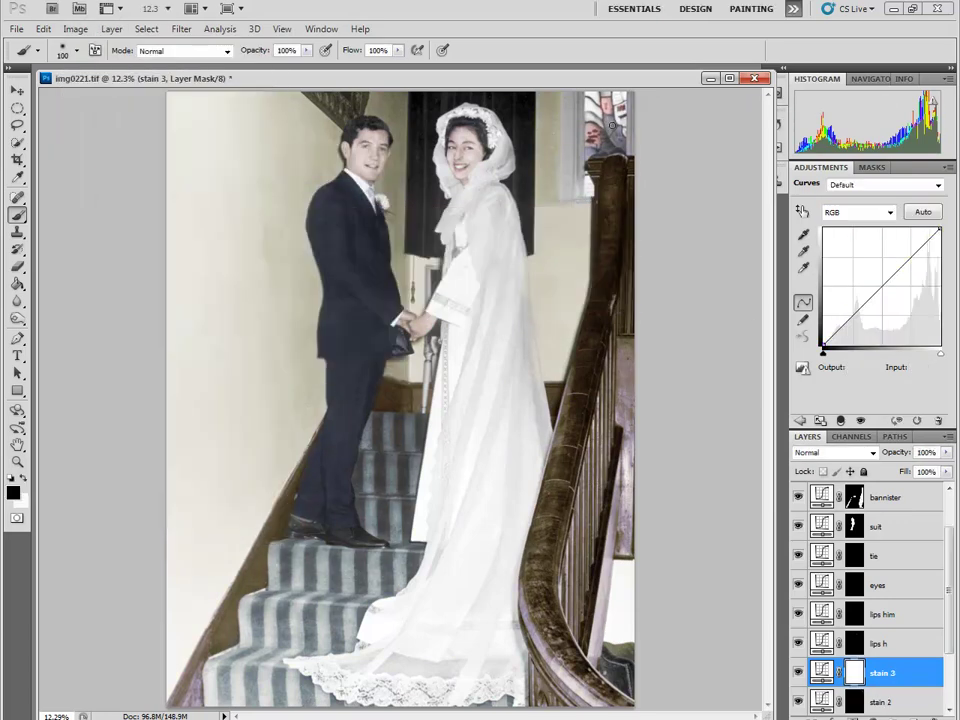
key("ctrl+i")
key("x")
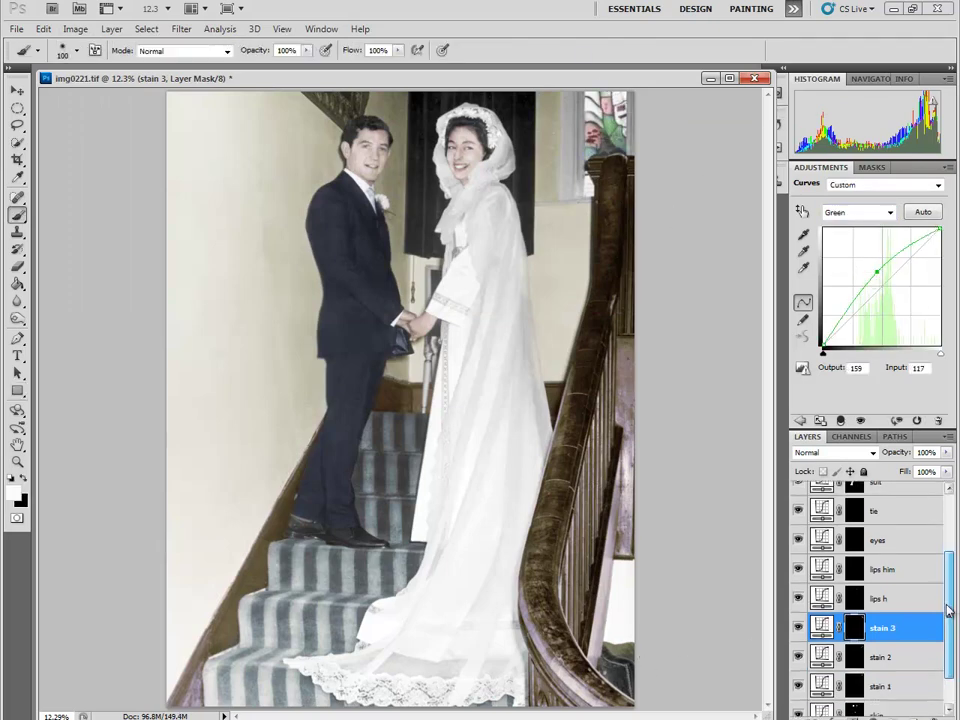
- Add a black-masked Hard Light 'chair' Curves layer, then stamp visible layers into a merged layer
key("alt+period")
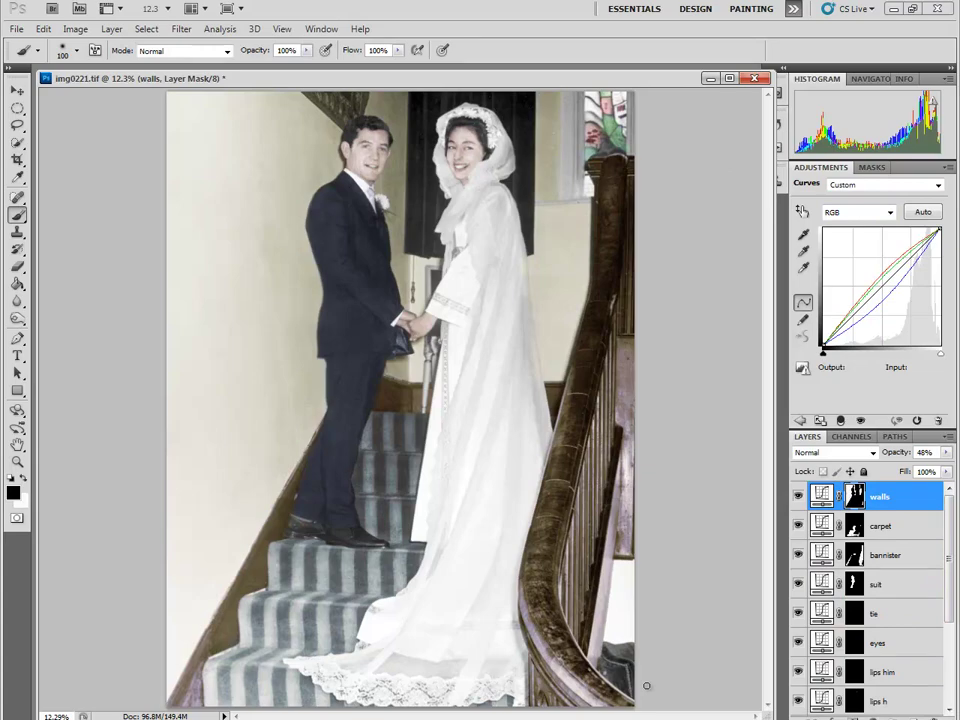
key("alt+l")
type("chair")
key("Return")
left_click(888, 212)
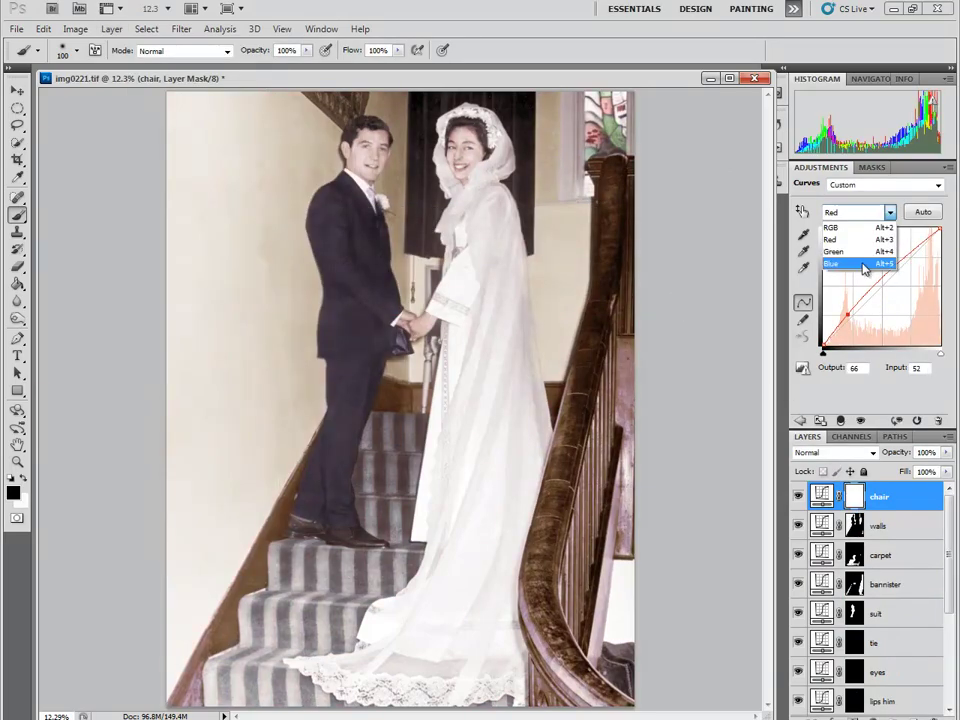
left_click(865, 265)
key("ctrl+i")
key("shift+alt+h")
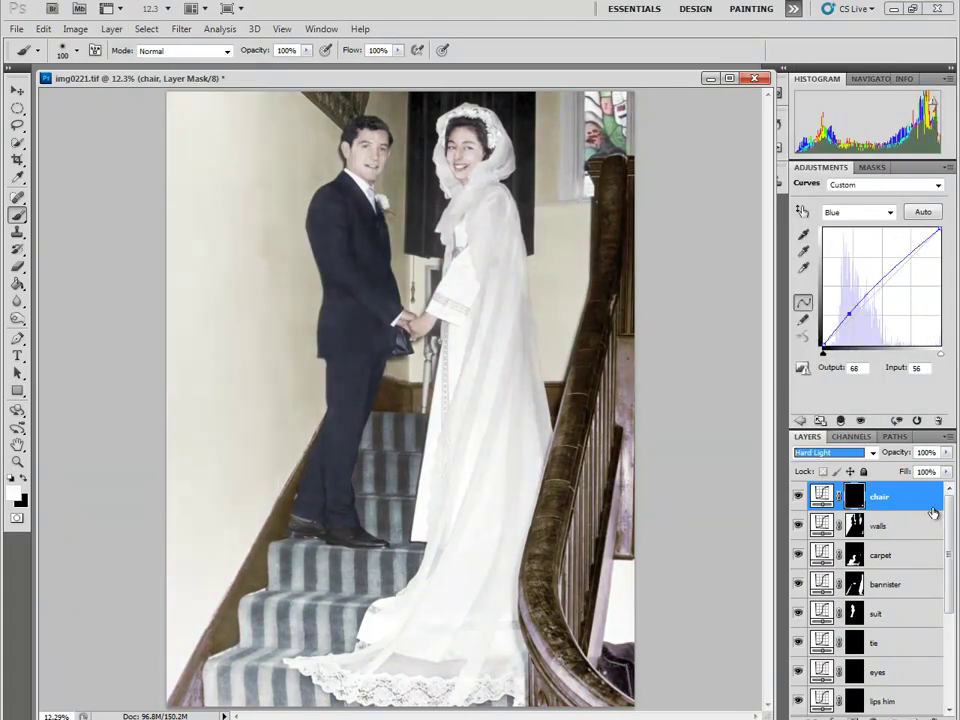
key("Return")
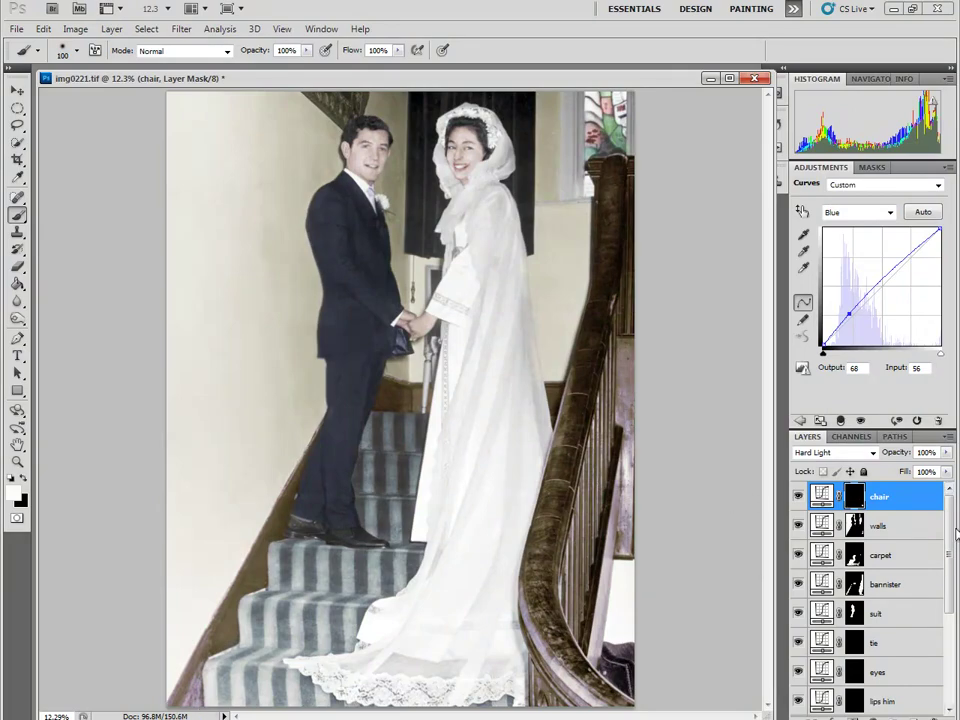
key("ctrl+shift+alt+e")
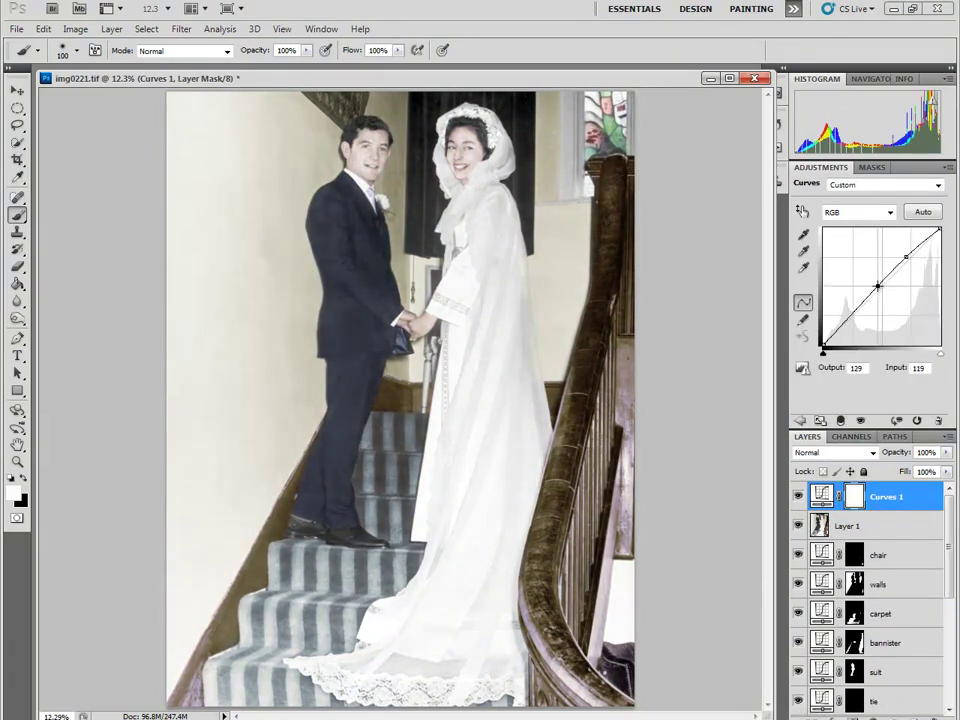
- Brighten Curves 1 by raising its upper point, then select the merged Layer 1
left_click(842, 326)
left_click(917, 246)
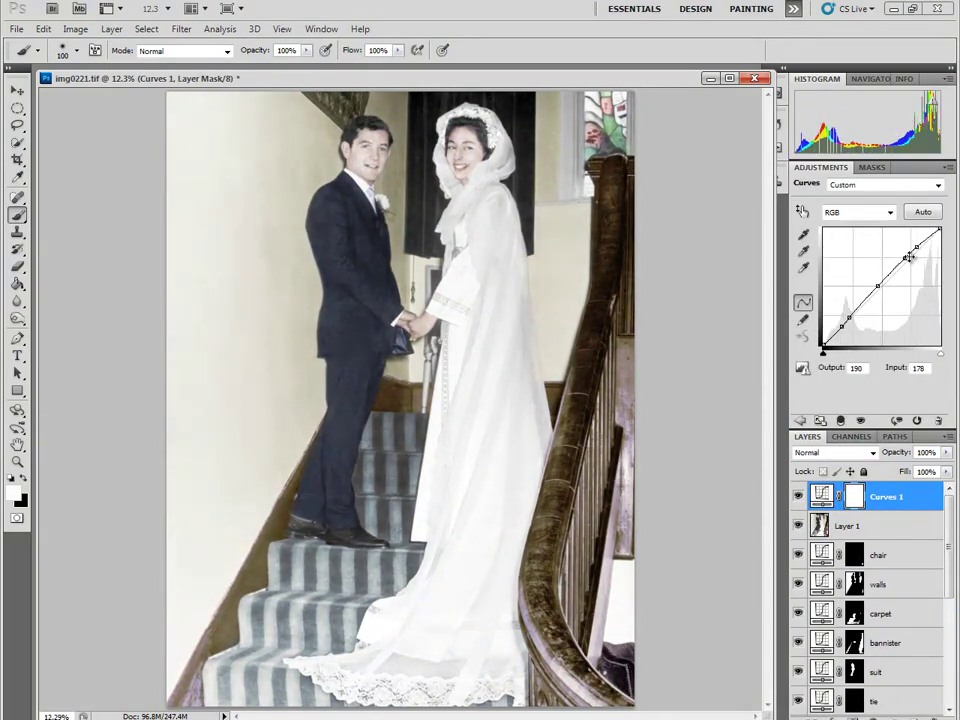
left_click(878, 555)
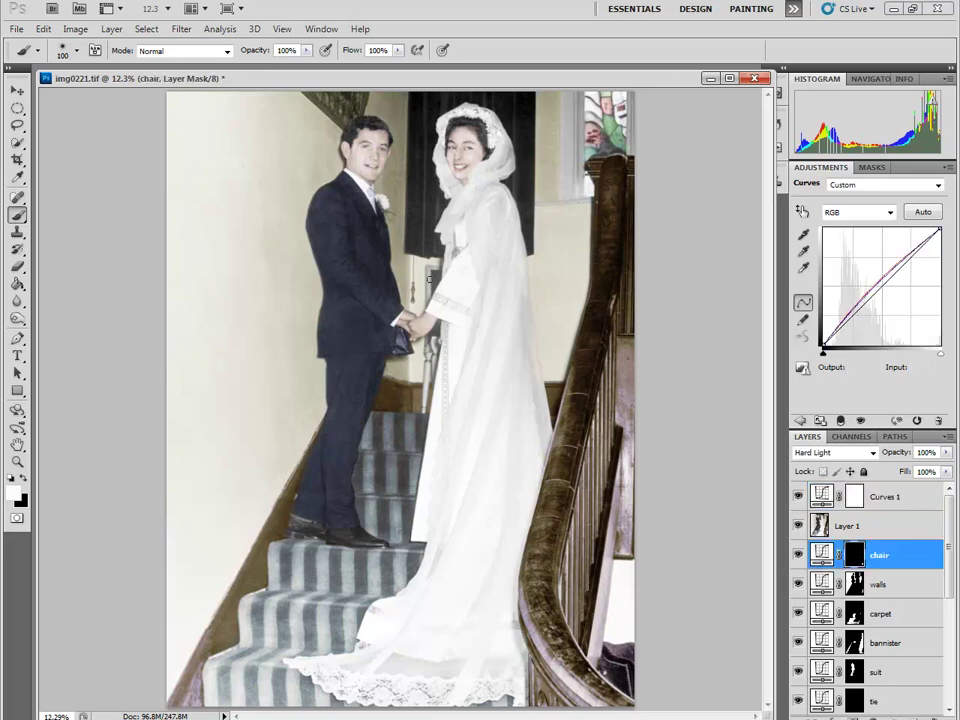
left_click(553, 265)
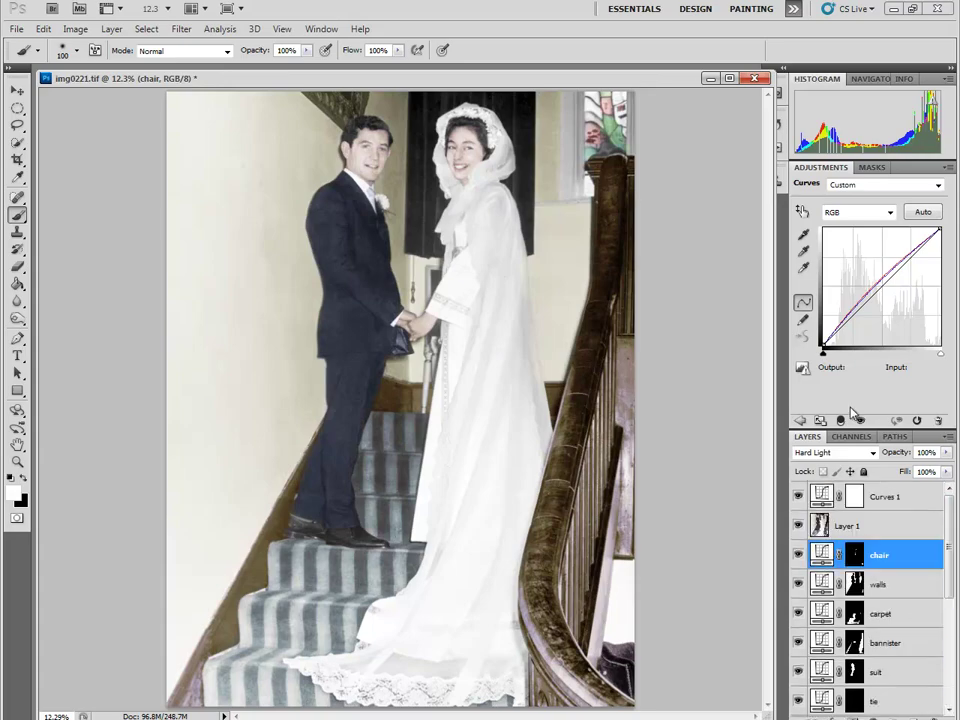
left_click(828, 530)
- Add Brightness/Contrast with slightly lower brightness, Levels, and Exposure with reduced gamma
left_click(836, 211)
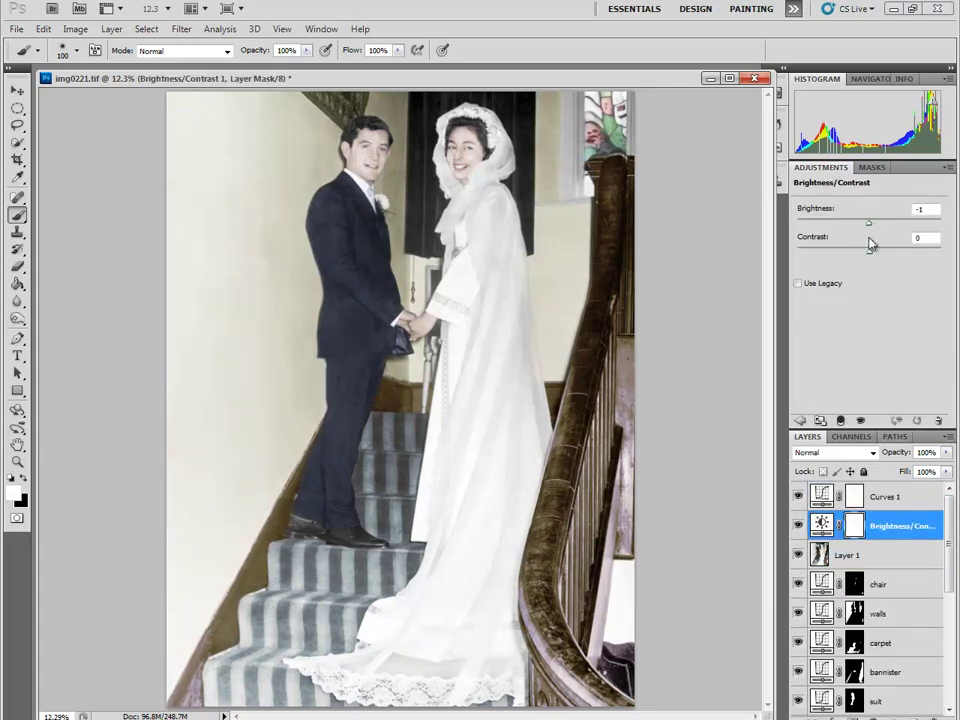
left_click_drag(866, 225, 862, 225)
left_click(858, 211)
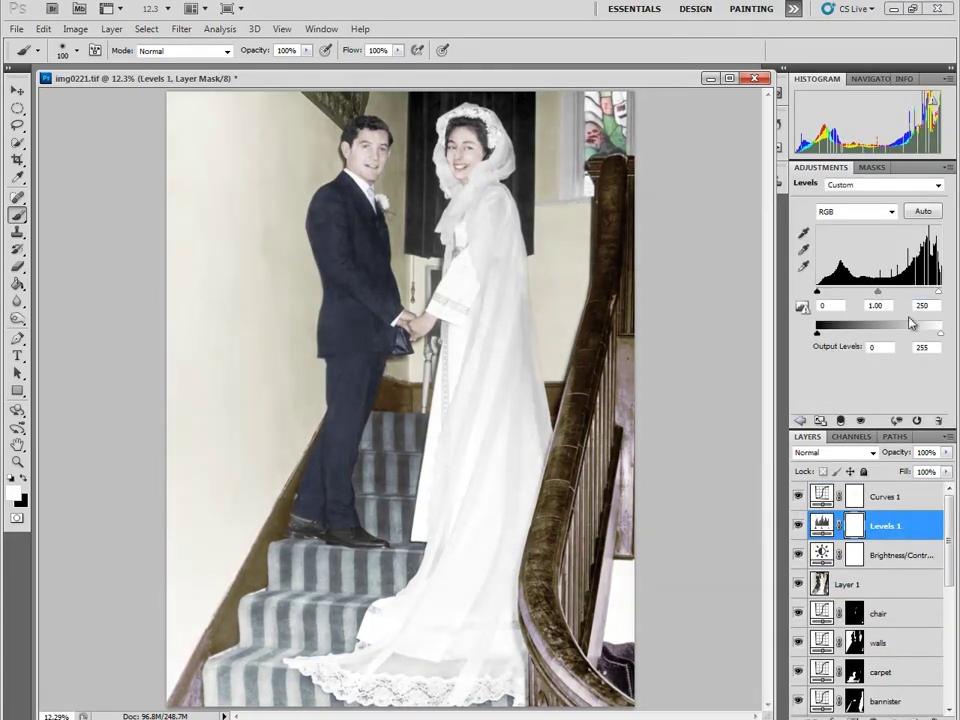
left_click(800, 421)
left_click(902, 211)
mouse_move(869, 279)
left_mouse_down()
mouse_move(884, 277)
mouse_move(867, 279)
left_mouse_up()
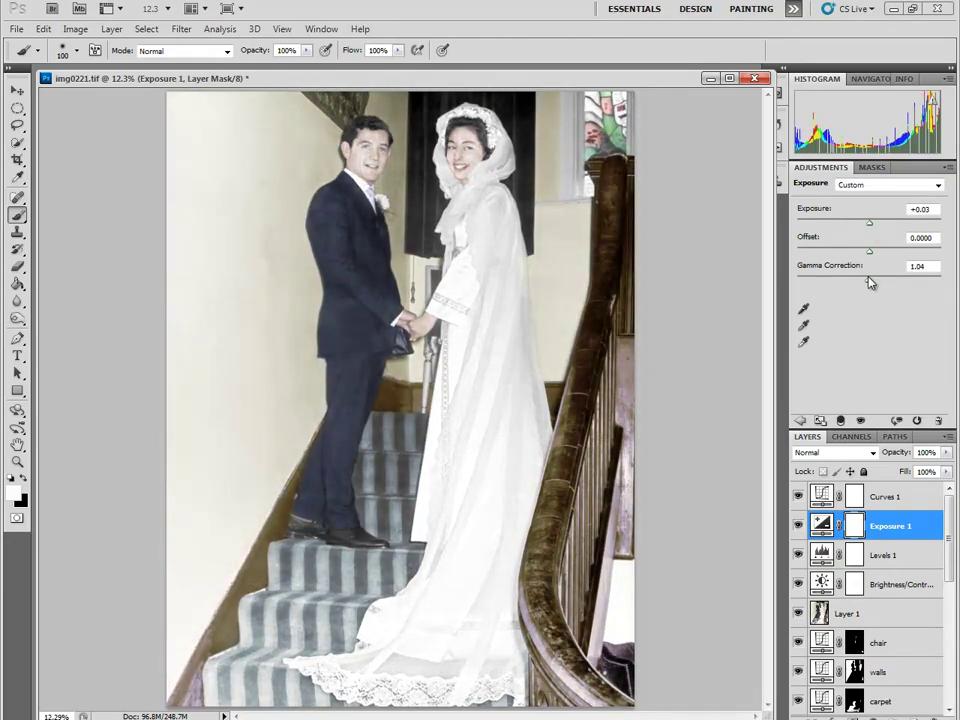
- Add a Vibrance layer boosting vibrance and saturation, then a second Brightness/Contrast layer
left_click(800, 421)
left_click(836, 232)
mouse_move(868, 222)
left_mouse_down()
mouse_move(890, 222)
mouse_move(898, 250)
mouse_move(872, 250)
mouse_move(897, 222)
mouse_move(866, 229)
left_mouse_up()
left_click(801, 421)
left_click(836, 211)
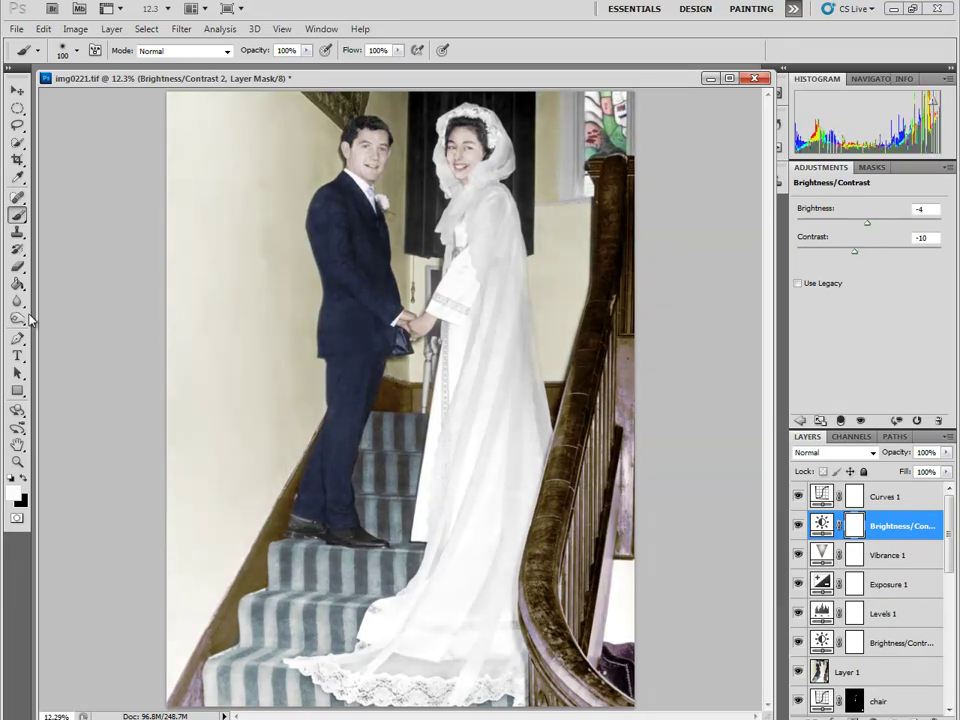
left_click(20, 318)
- Select merged Layer 1 and enlarge the photo window to fill the screen
left_click(612, 223, "ctrl")
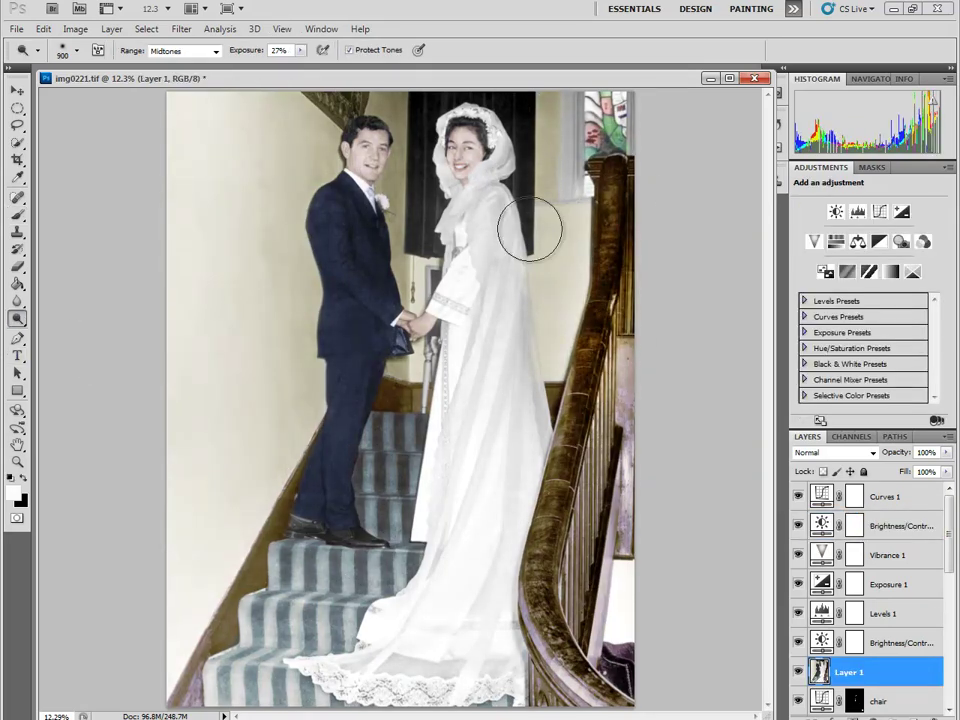
left_click_drag(310, 77, 340, 87)
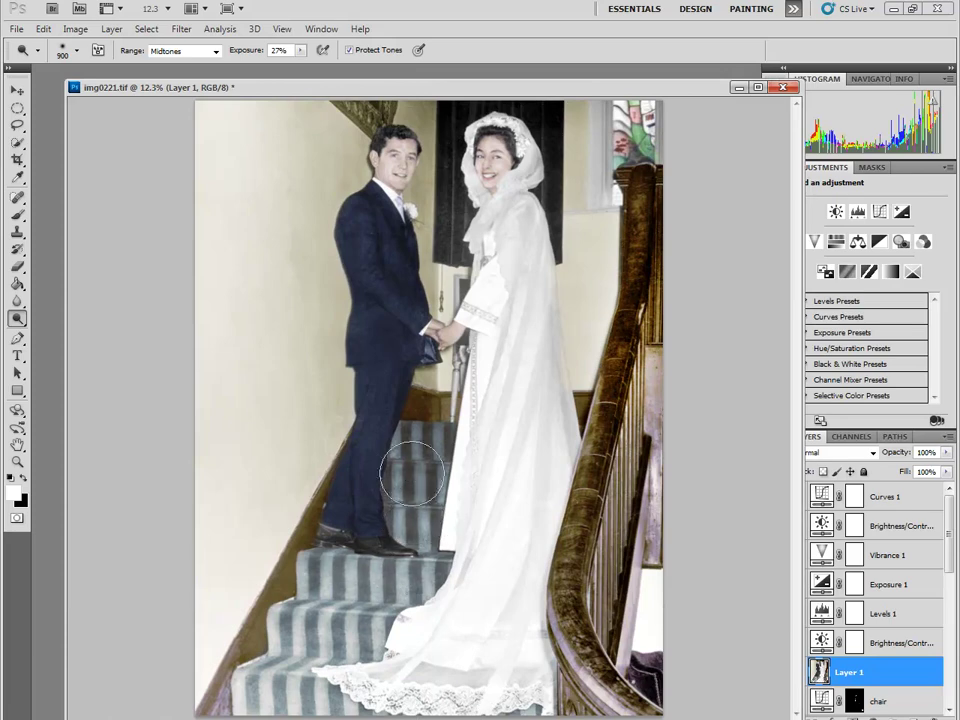
left_click(759, 88)
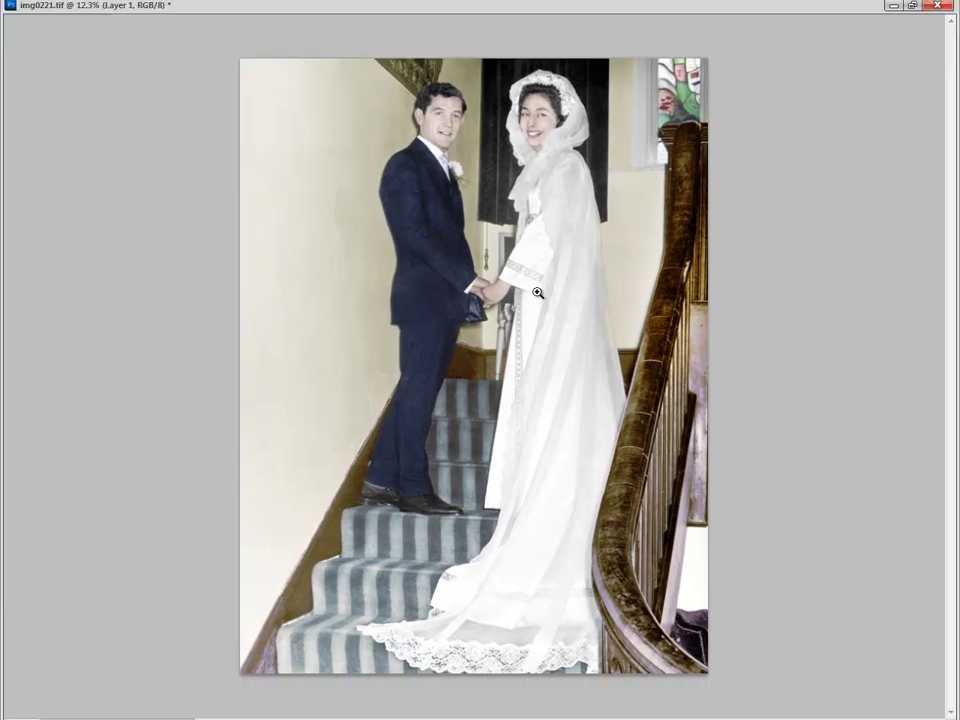